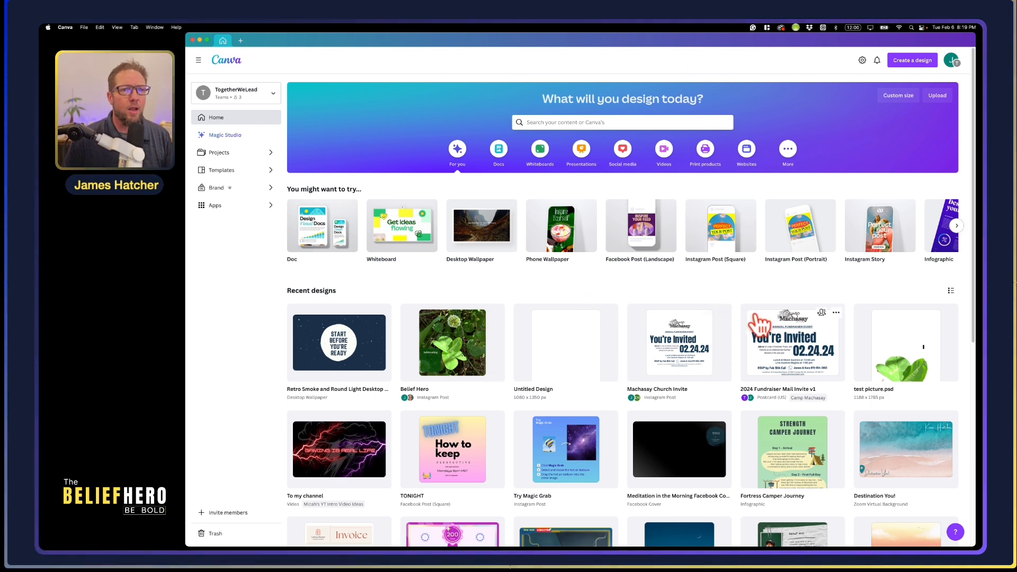
Examine the profile menu's teams, settings, help and sign-out options, and close it
{"action": "left_click", "coordinate": [954, 63]}
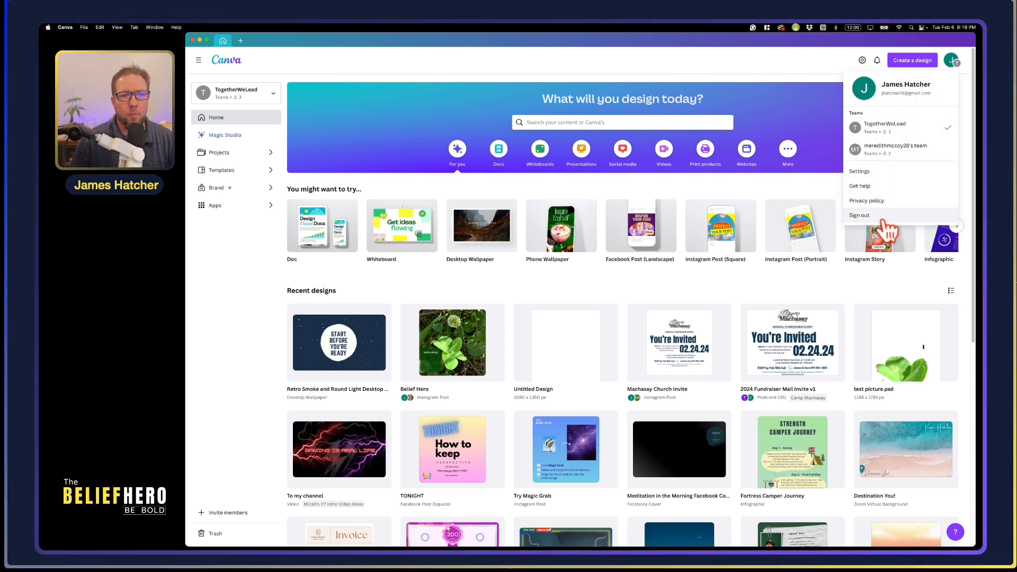
{"action": "left_click", "coordinate": [821, 76]}
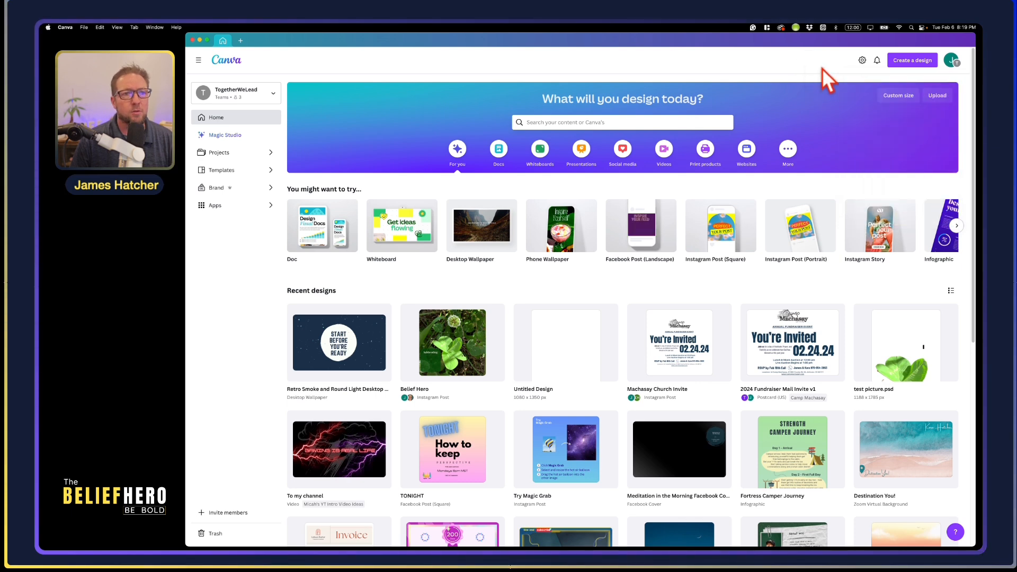
{"action": "left_click", "coordinate": [953, 62]}
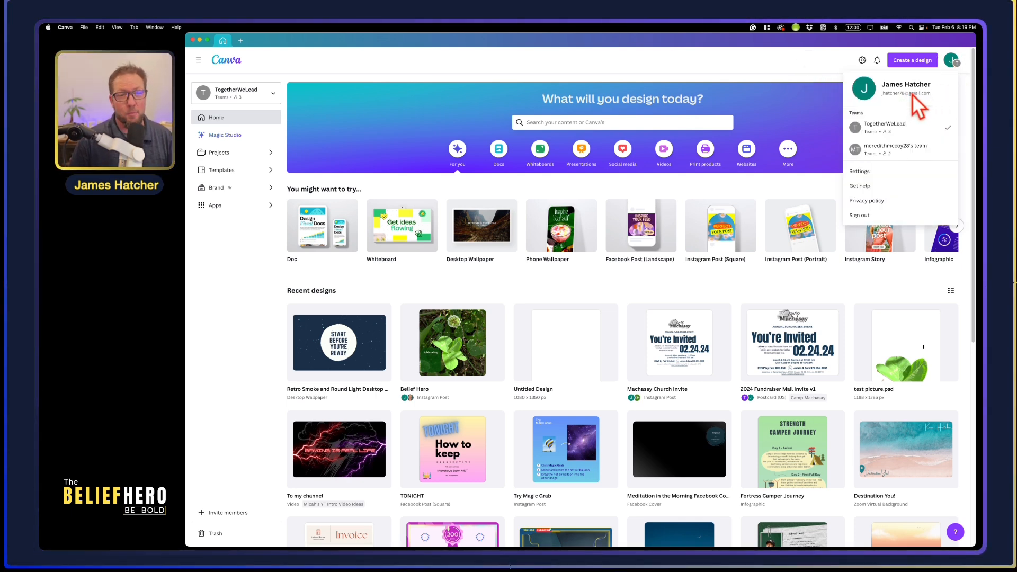
{"action": "left_click", "coordinate": [820, 61]}
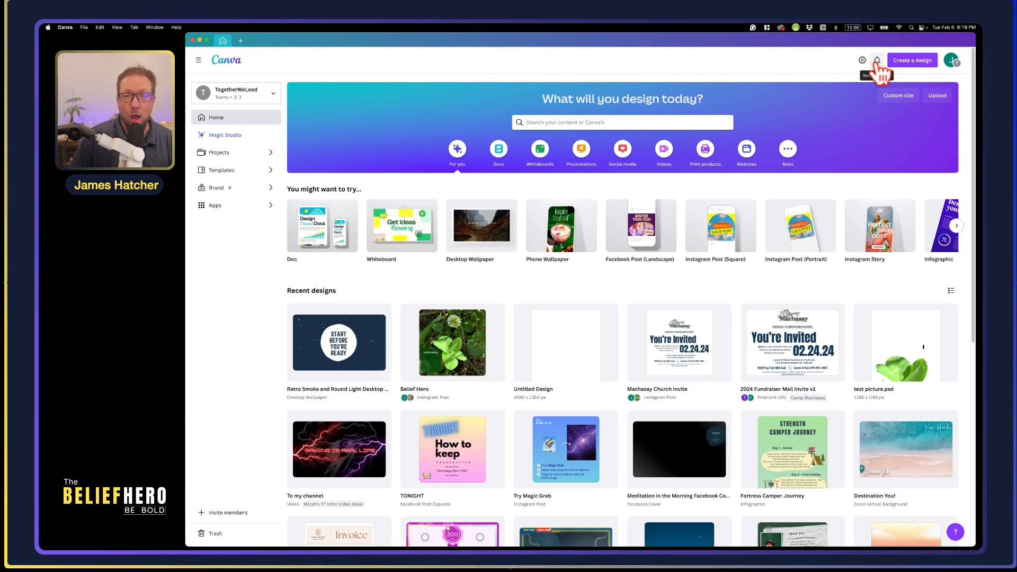
{"action": "left_click", "coordinate": [953, 60]}
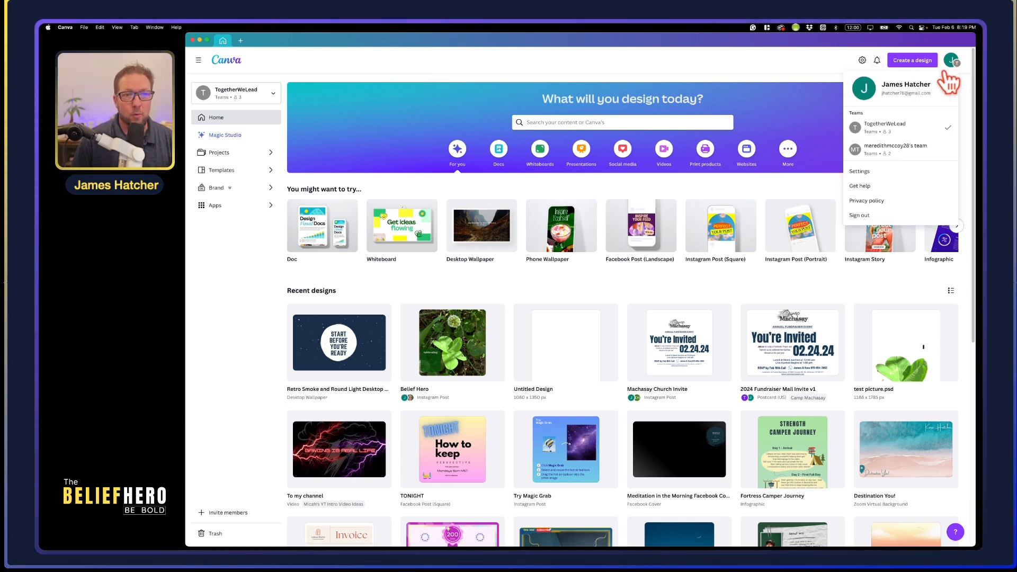
{"action": "left_click", "coordinate": [877, 60]}
{"action": "left_click", "coordinate": [822, 68]}
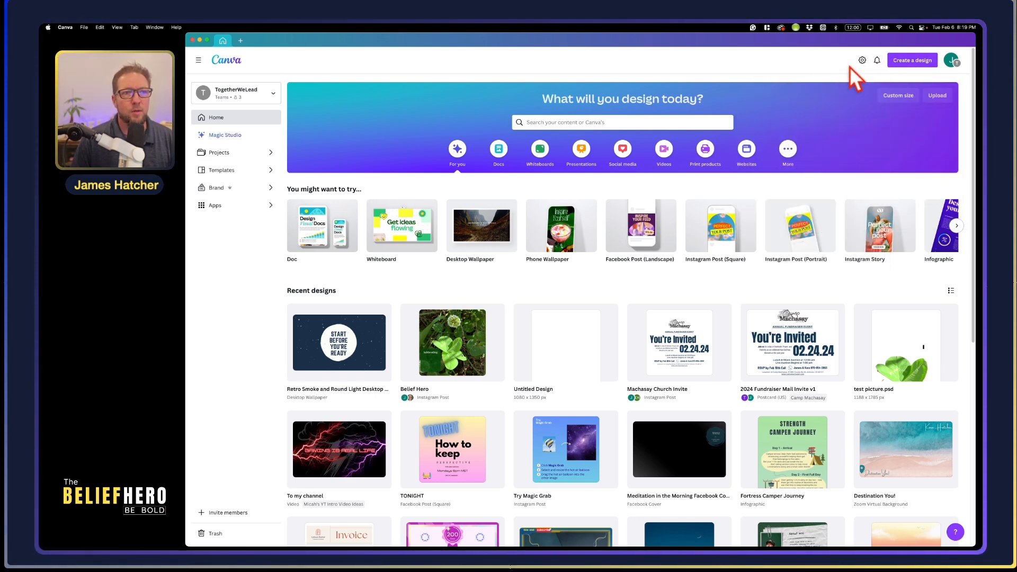
View the Your account settings page by its different access routes and return to the home page
{"action": "left_click", "coordinate": [863, 60]}
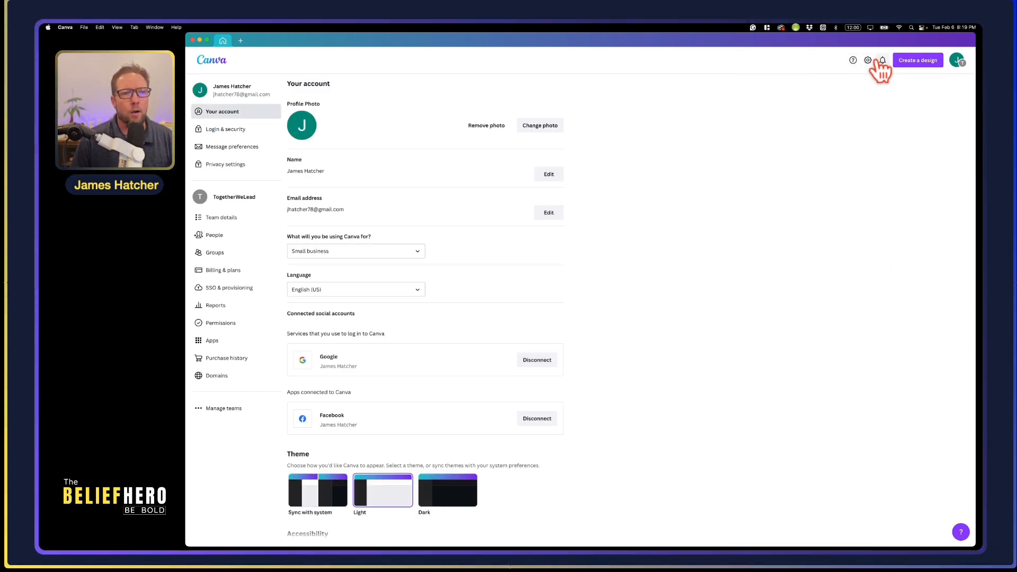
{"action": "left_click", "coordinate": [958, 61]}
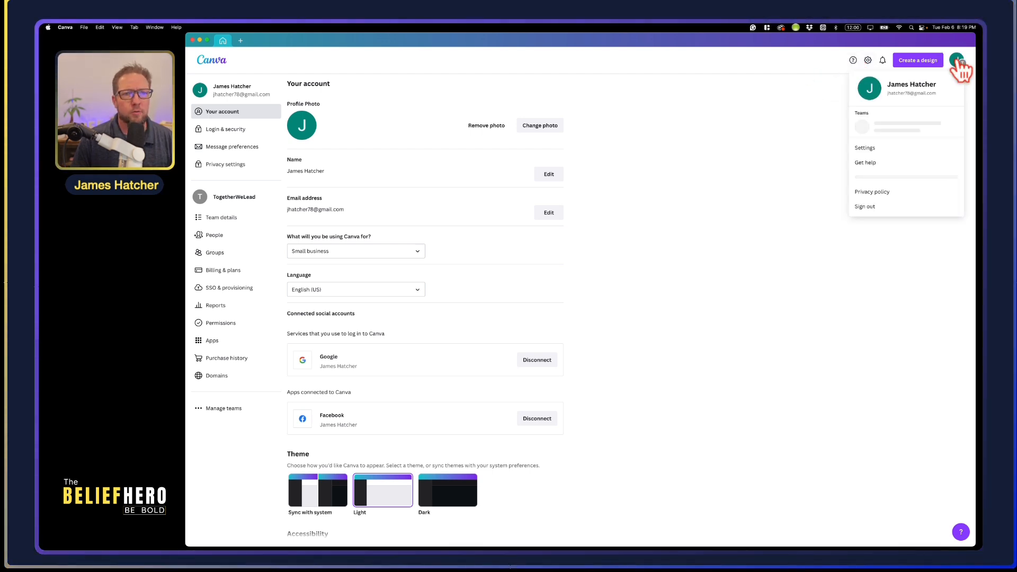
{"action": "left_click", "coordinate": [894, 173]}
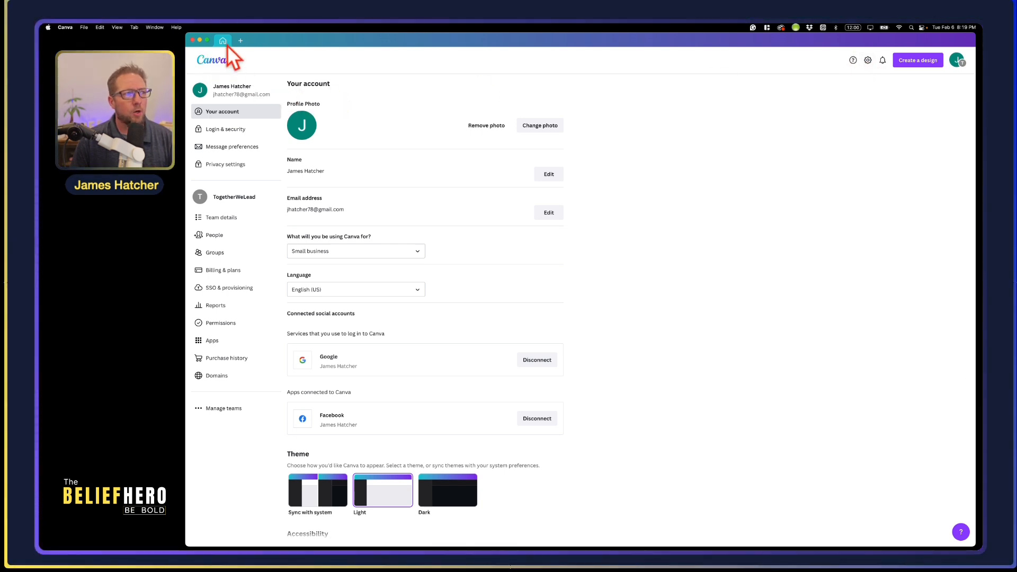
{"action": "left_click", "coordinate": [224, 61]}
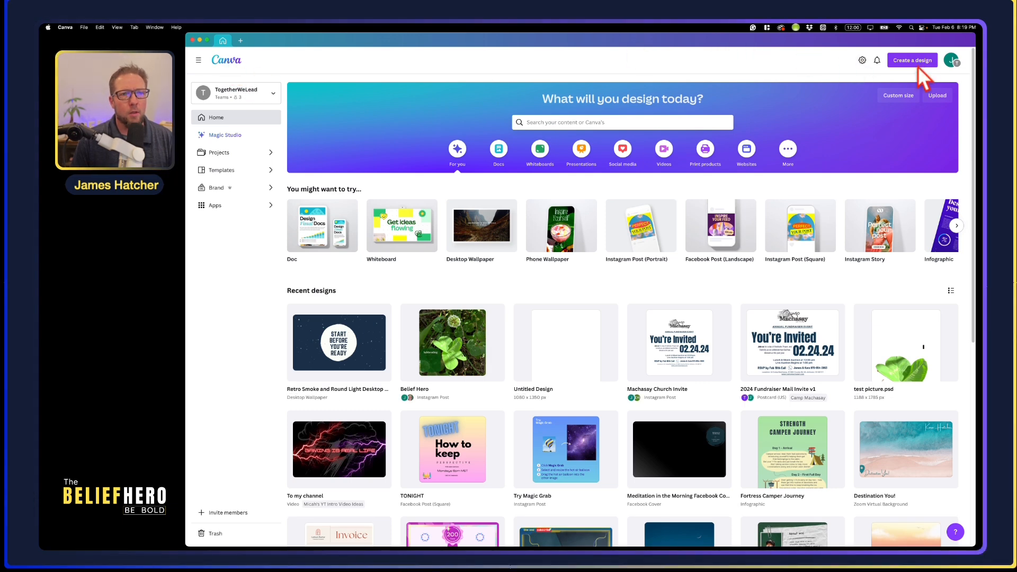
{"action": "left_click", "coordinate": [952, 62]}
{"action": "left_click", "coordinate": [894, 175]}
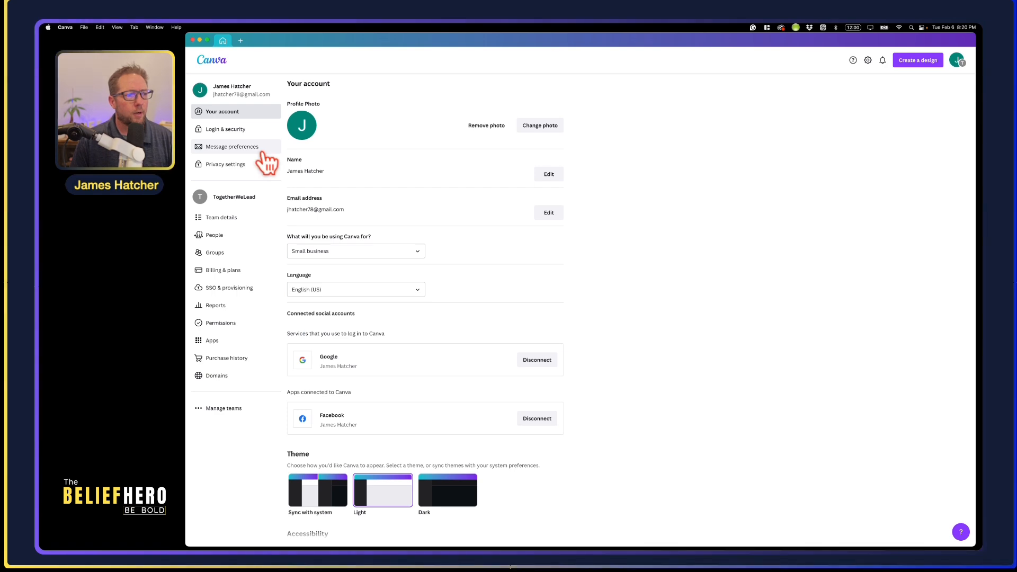
{"action": "left_click", "coordinate": [214, 61]}
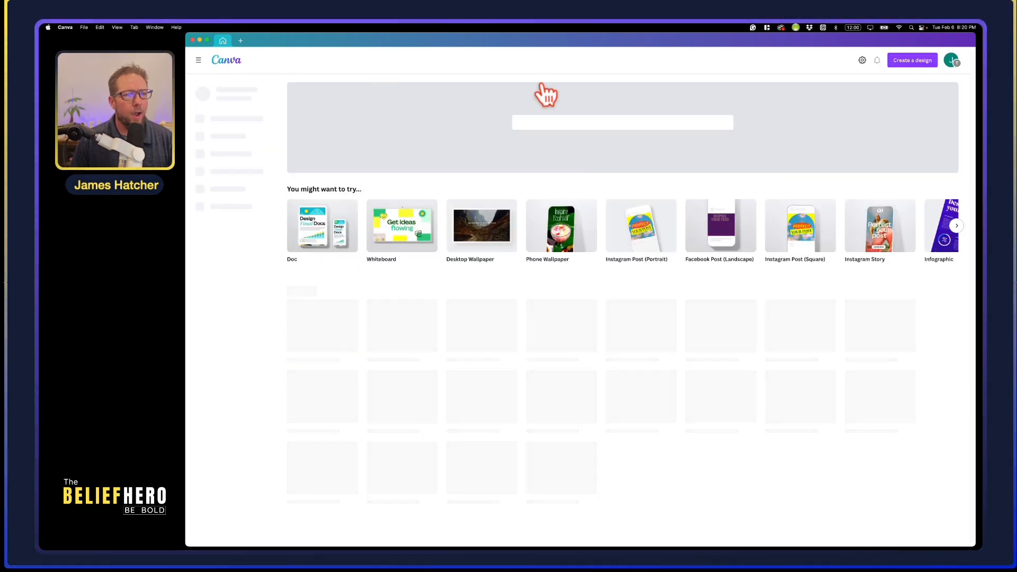
Review the personal account settings, covering Login & security, Message preferences and Privacy settings
{"action": "left_click", "coordinate": [862, 60]}
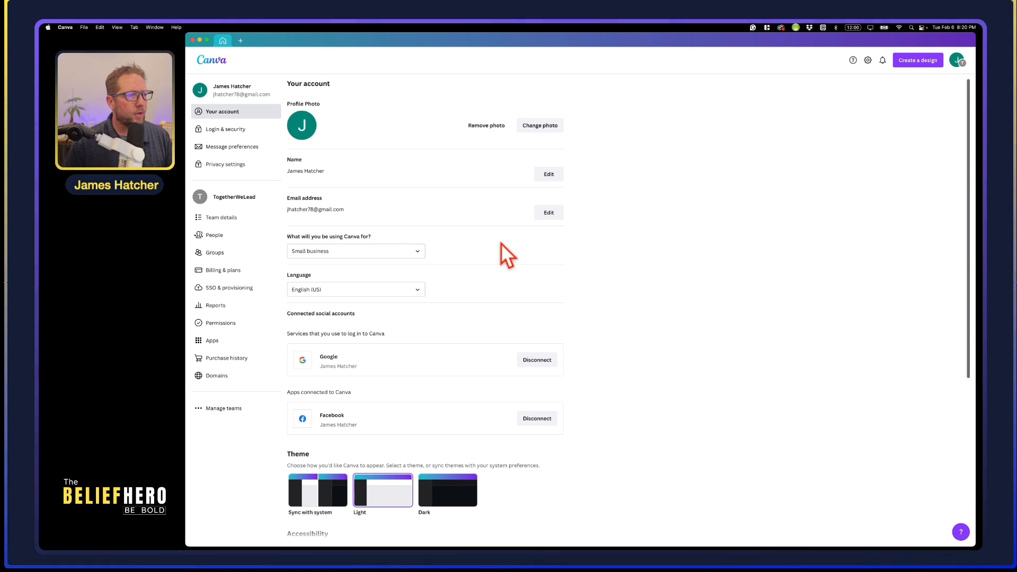
{"action": "left_click", "coordinate": [214, 130]}
{"action": "left_click", "coordinate": [222, 150]}
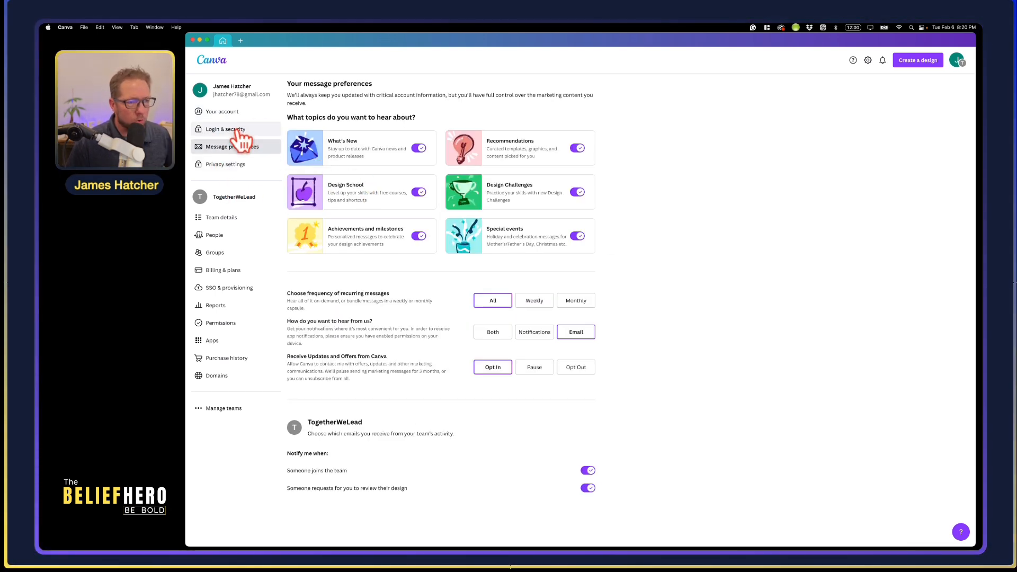
{"action": "left_click", "coordinate": [237, 132]}
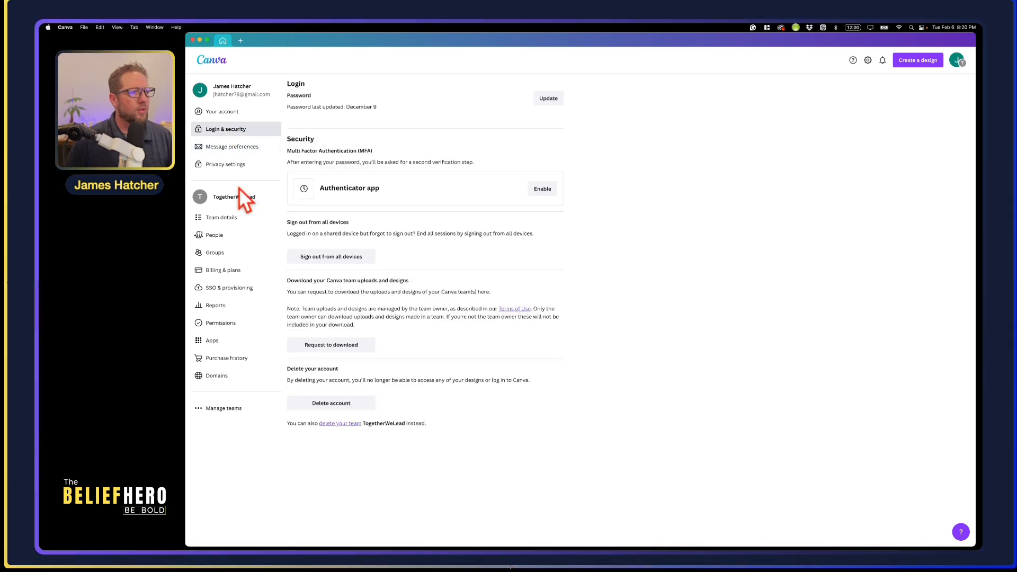
{"action": "left_click", "coordinate": [234, 147]}
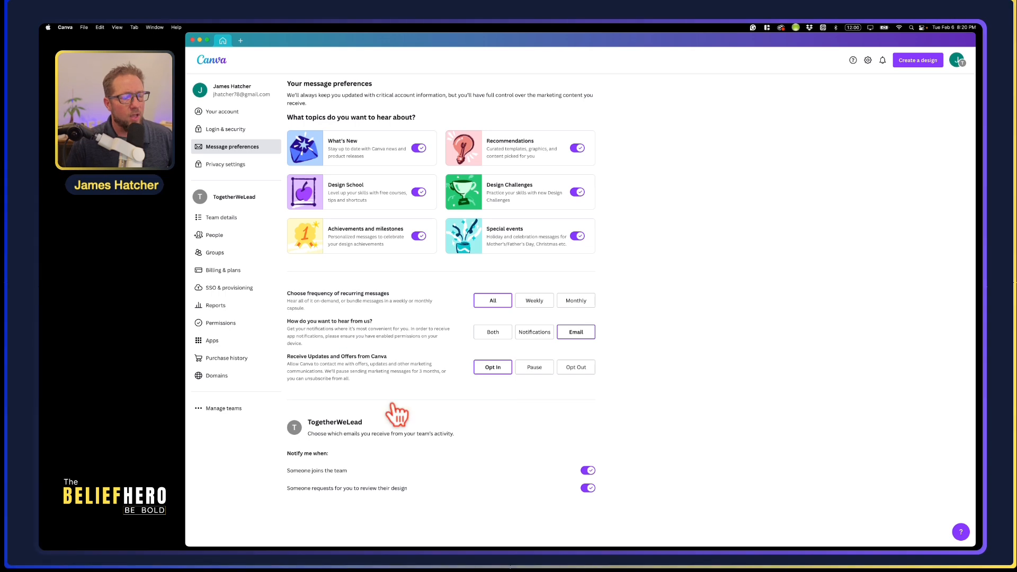
{"action": "left_click", "coordinate": [227, 164]}
Review the team's settings, covering Team details, People, Groups and Apps
{"action": "left_click", "coordinate": [220, 218]}
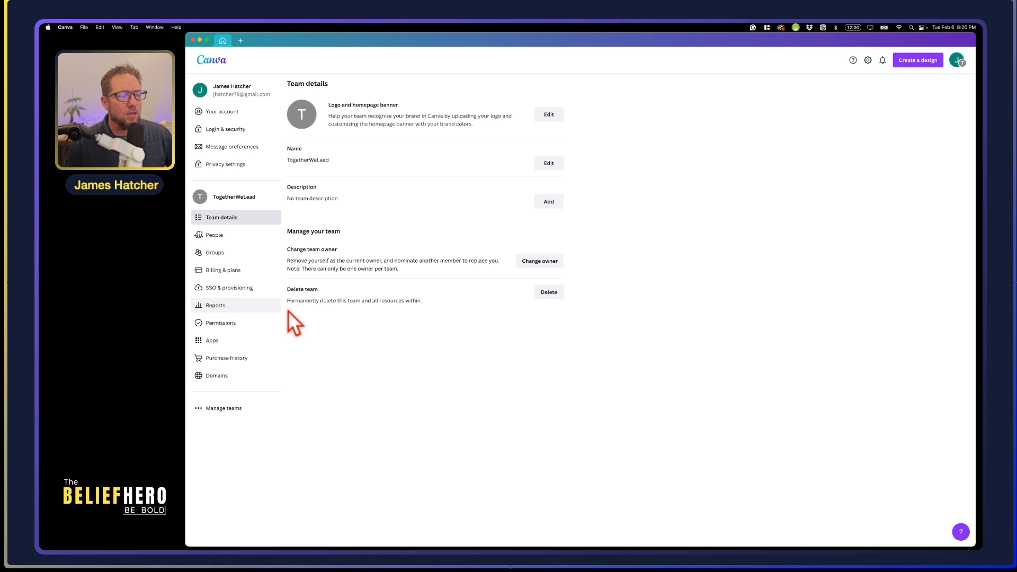
{"action": "left_click", "coordinate": [245, 238]}
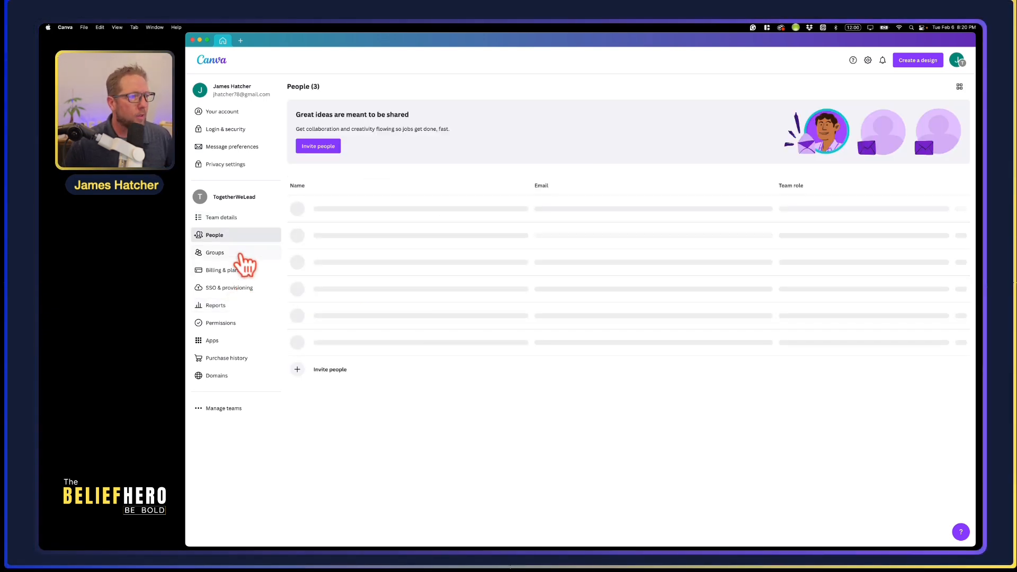
{"action": "left_click", "coordinate": [237, 256]}
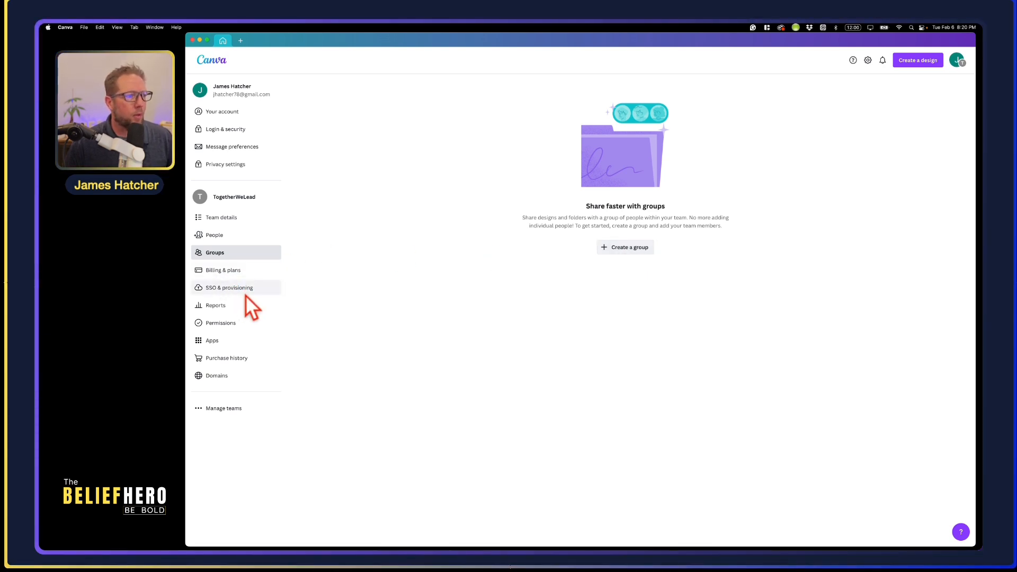
{"action": "left_click", "coordinate": [233, 343]}
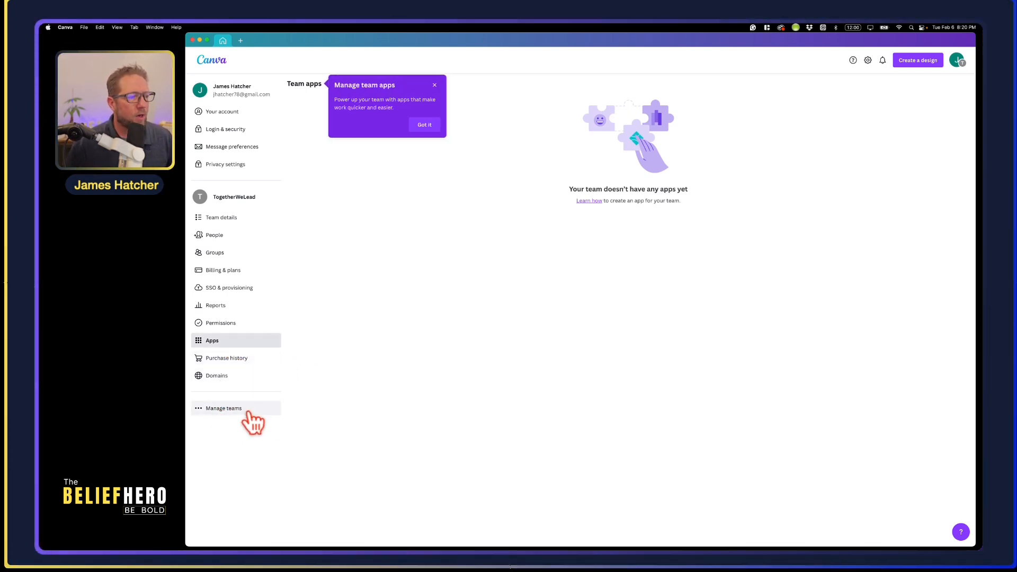
Go back to the Your account settings and return to the home page
{"action": "left_click", "coordinate": [868, 61]}
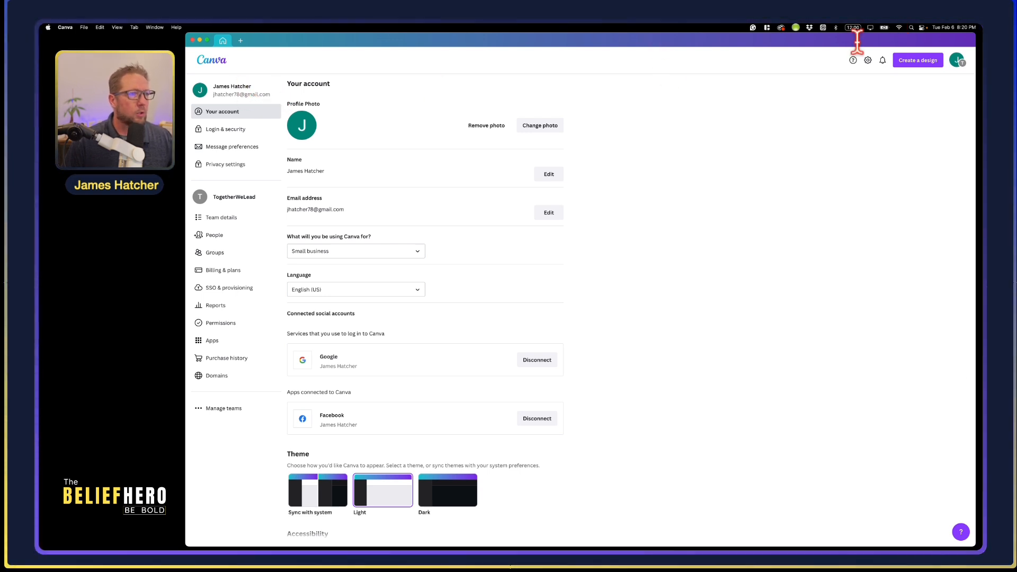
{"action": "left_click", "coordinate": [223, 42]}
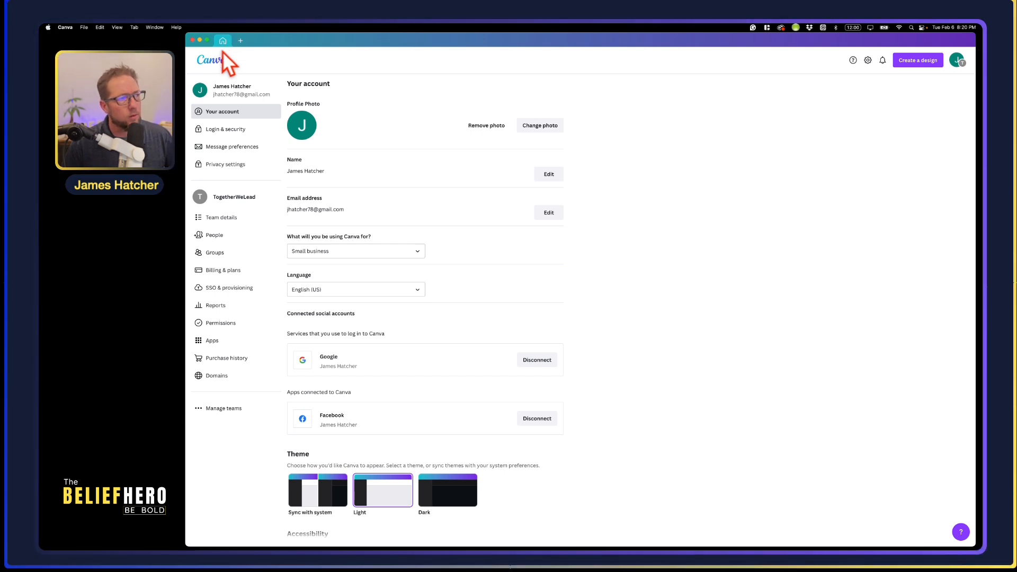
{"action": "left_click", "coordinate": [215, 61]}
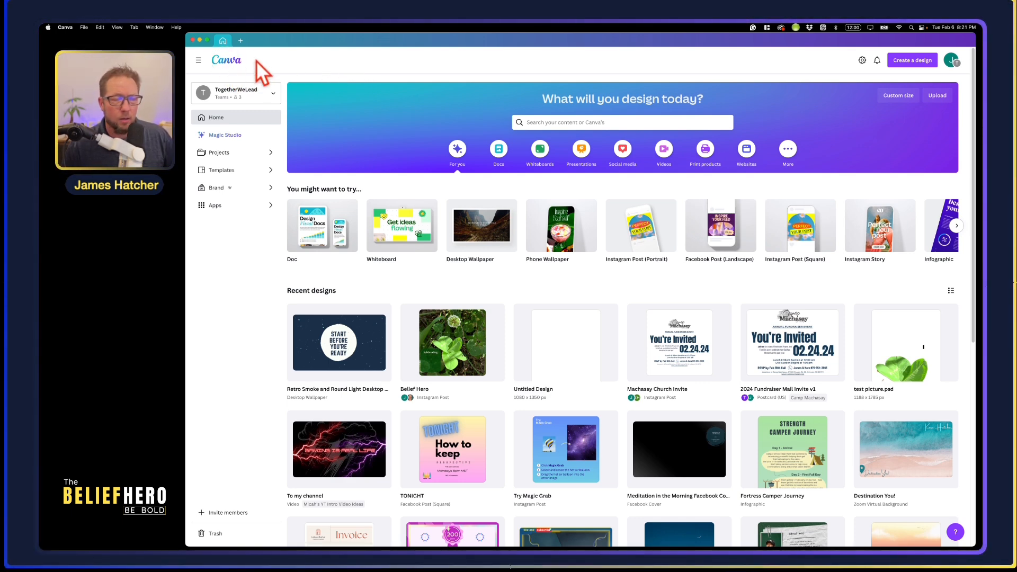
{"action": "left_click", "coordinate": [223, 41]}
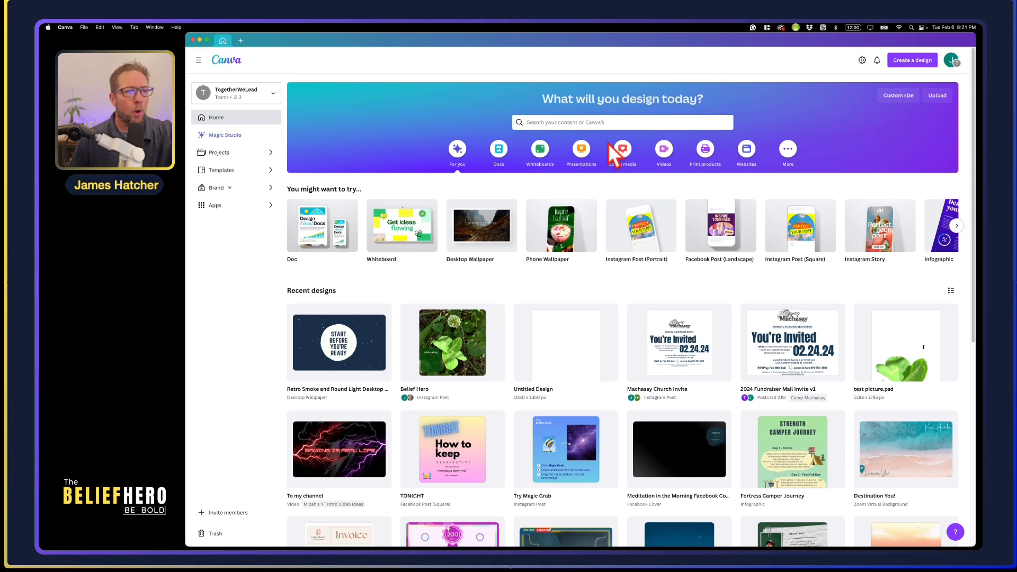
Show the Docs category and browse its full collection of Docs templates
{"action": "left_click", "coordinate": [610, 122]}
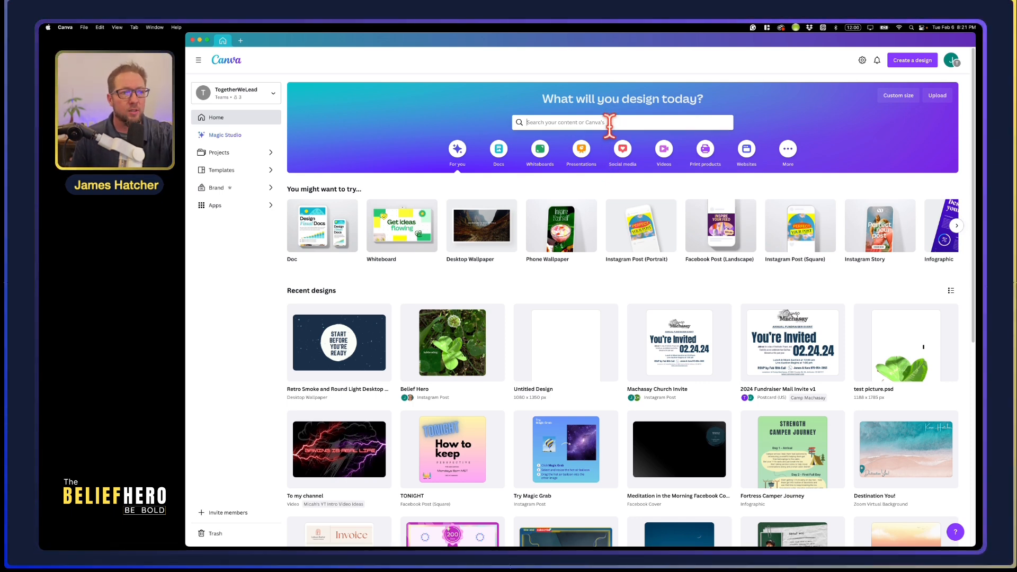
{"action": "left_click", "coordinate": [460, 126]}
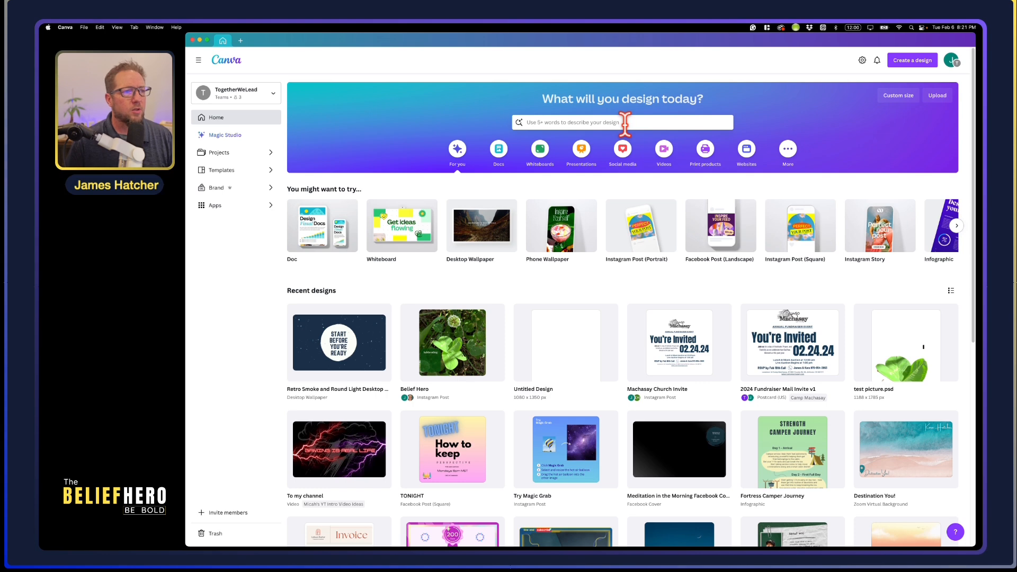
{"action": "left_click", "coordinate": [498, 150]}
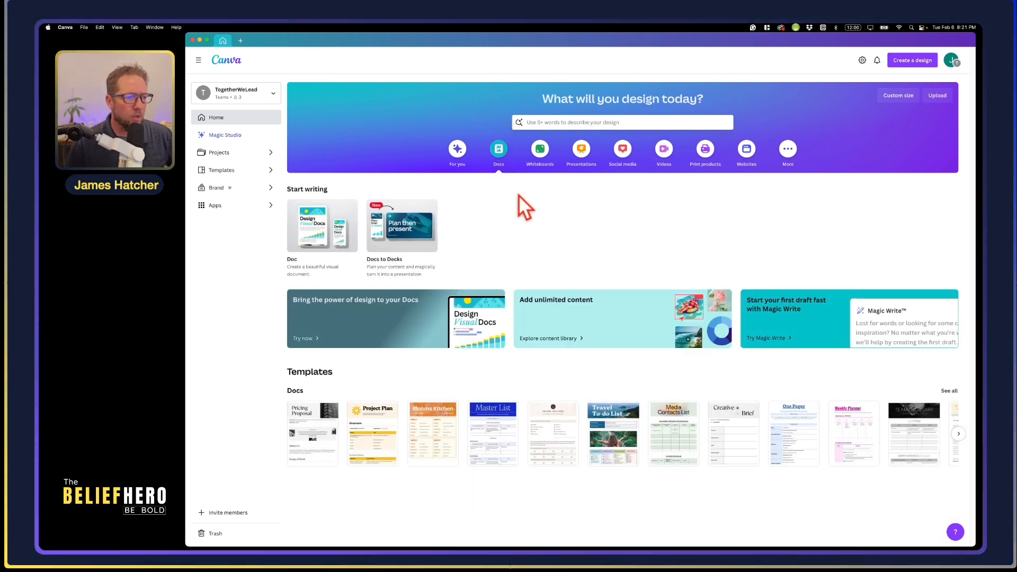
{"action": "left_click", "coordinate": [949, 391]}
{"action": "scroll", "coordinate": [638, 325], "scroll_direction": "down", "scroll_amount": 5}
{"action": "scroll", "coordinate": [643, 334], "scroll_direction": "down", "scroll_amount": 15}
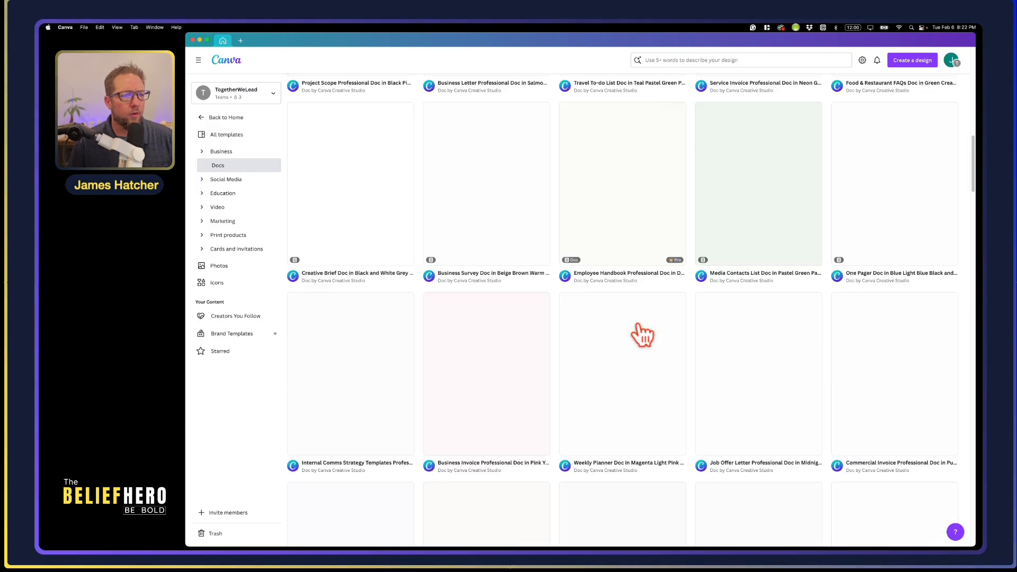
{"action": "scroll", "coordinate": [642, 335], "scroll_direction": "down", "scroll_amount": 15}
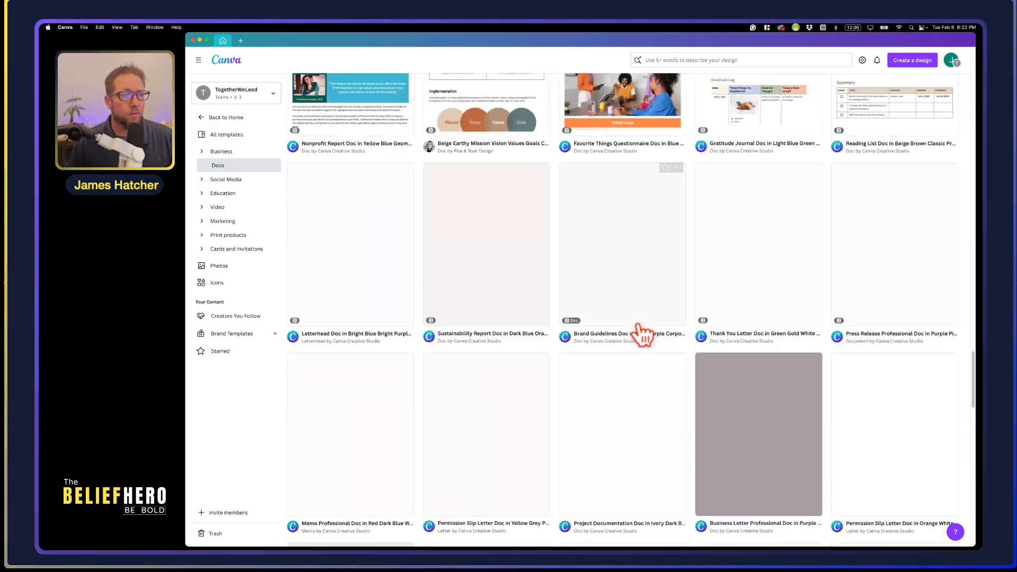
{"action": "scroll", "coordinate": [643, 335], "scroll_direction": "down", "scroll_amount": 15}
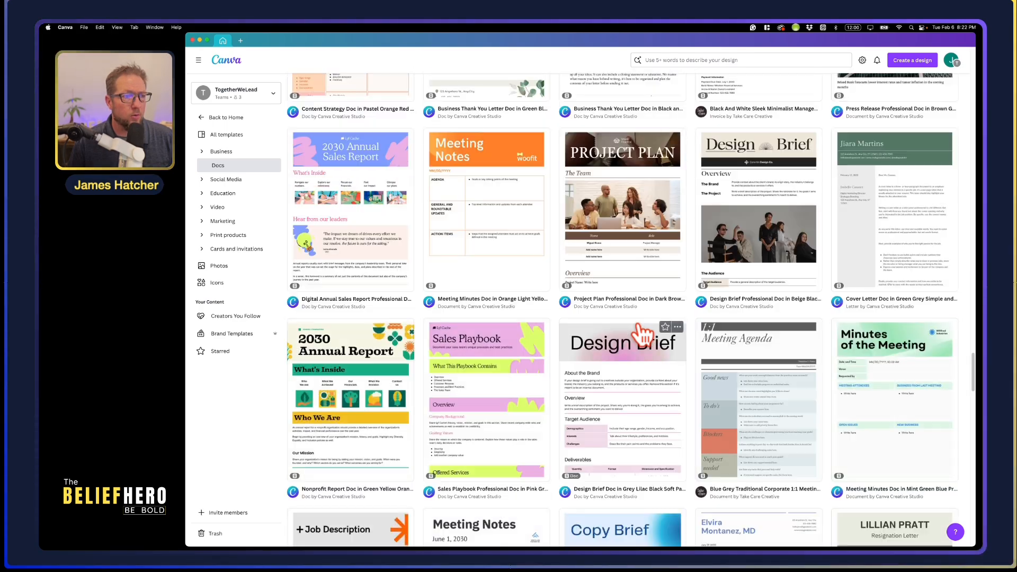
{"action": "scroll", "coordinate": [639, 279], "scroll_direction": "down", "scroll_amount": 20}
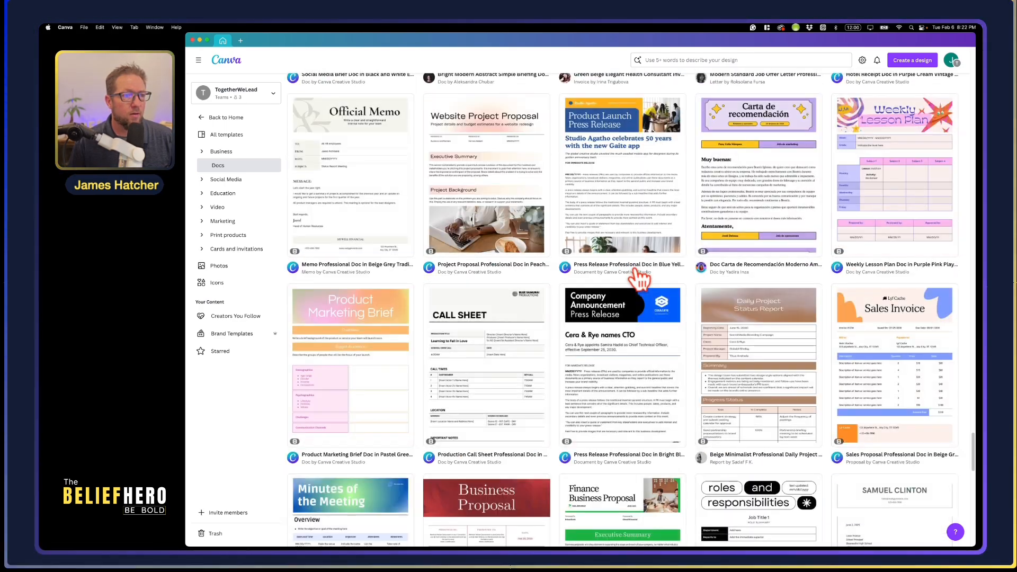
{"action": "scroll", "coordinate": [633, 273], "scroll_direction": "up", "scroll_amount": 20}
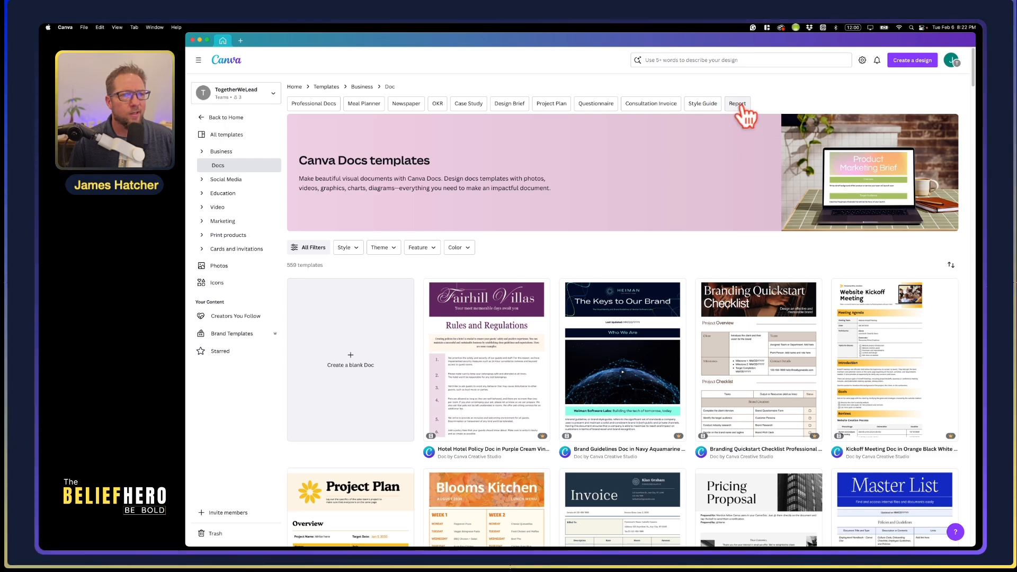
Browse the Meal Planner templates within the Docs template collection
{"action": "left_click", "coordinate": [373, 104]}
{"action": "scroll", "coordinate": [500, 351], "scroll_direction": "down", "scroll_amount": 10}
{"action": "scroll", "coordinate": [501, 343], "scroll_direction": "up", "scroll_amount": 10}
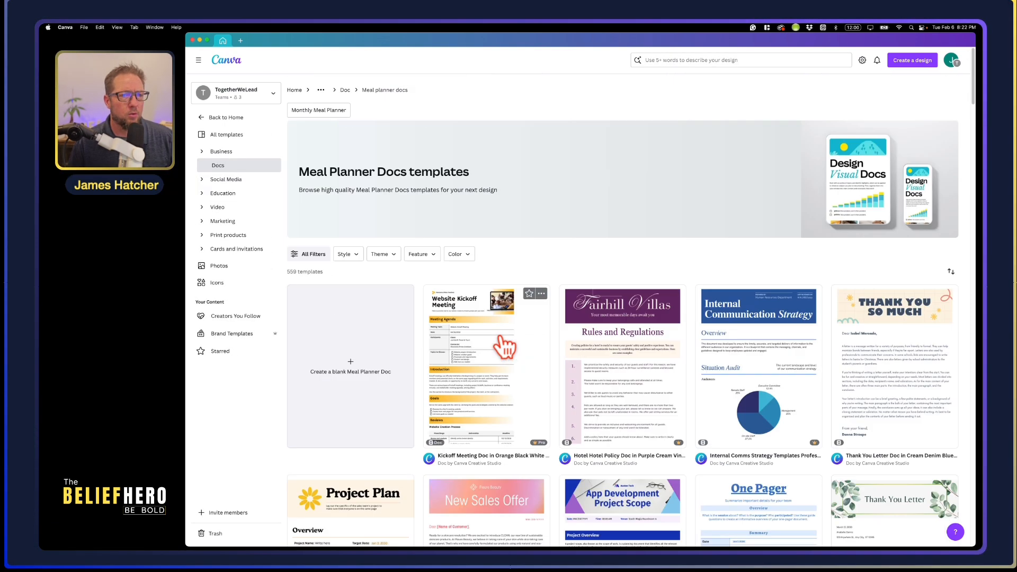
Return to the home page and show the Whiteboards design category
{"action": "left_click", "coordinate": [295, 91]}
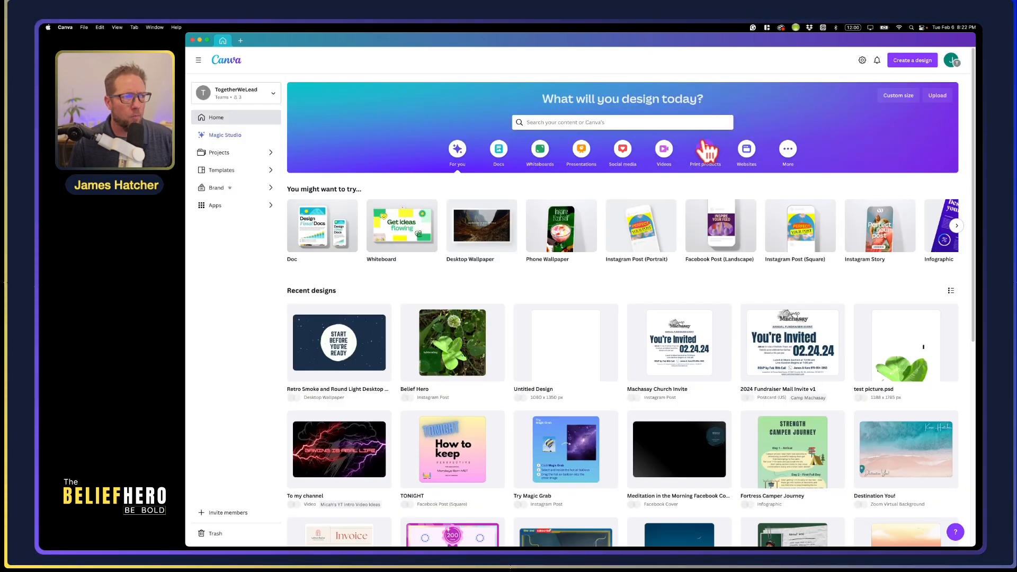
{"action": "left_click", "coordinate": [540, 156]}
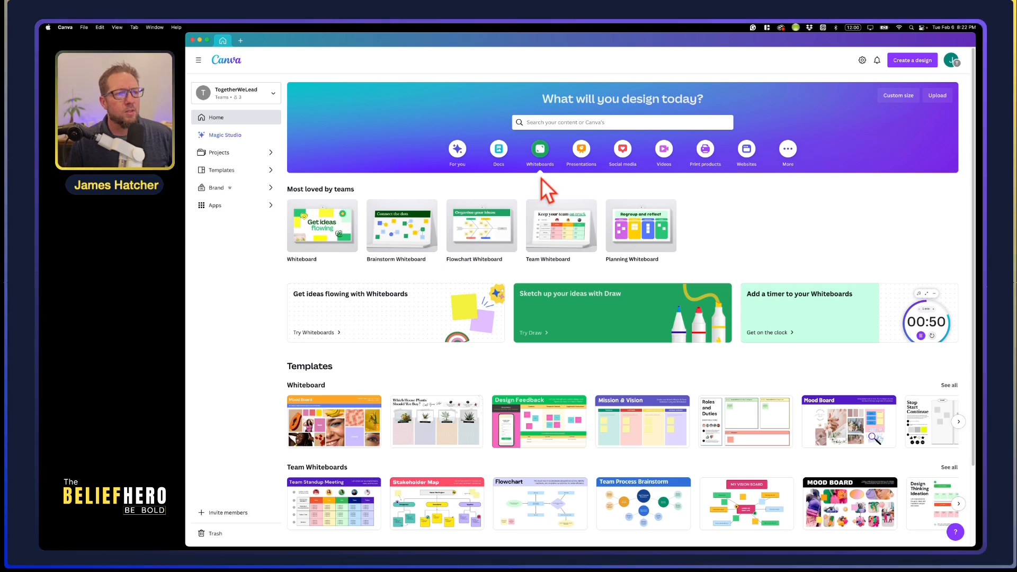
Show the Docs, Whiteboards, Presentations and Social media design categories in turn
{"action": "left_click", "coordinate": [499, 157]}
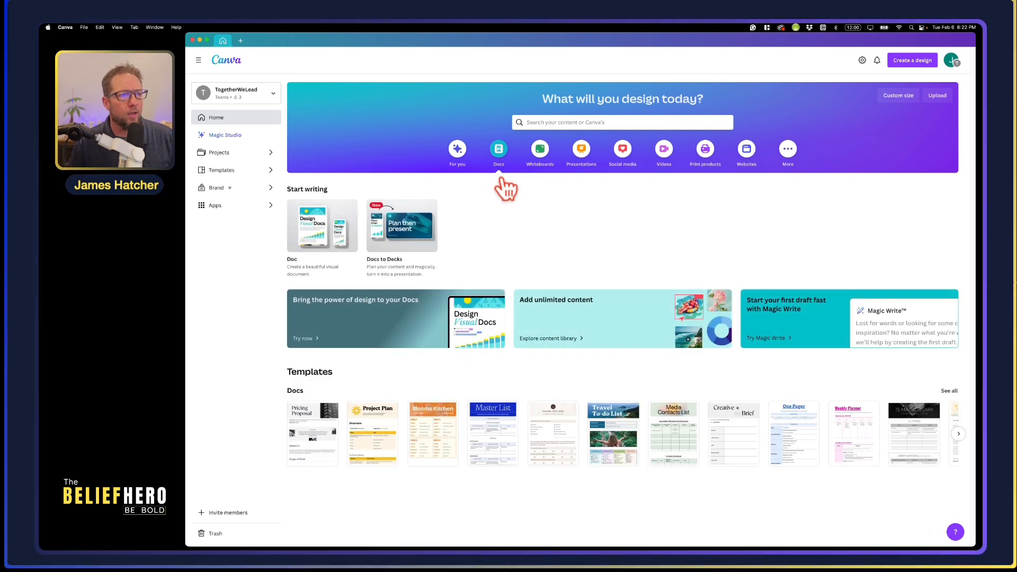
{"action": "left_click", "coordinate": [543, 163]}
{"action": "left_click", "coordinate": [581, 159]}
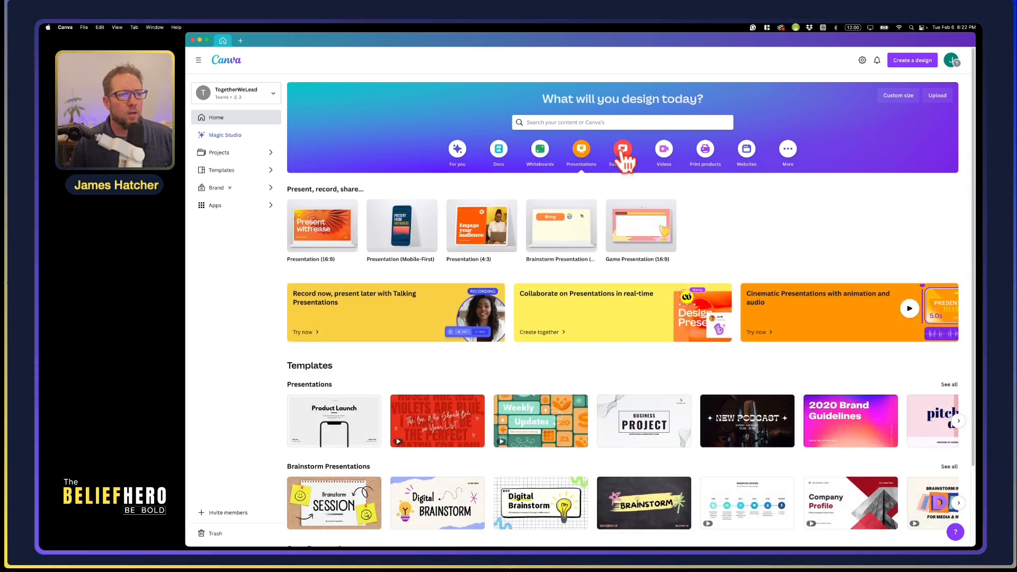
{"action": "left_click", "coordinate": [621, 159]}
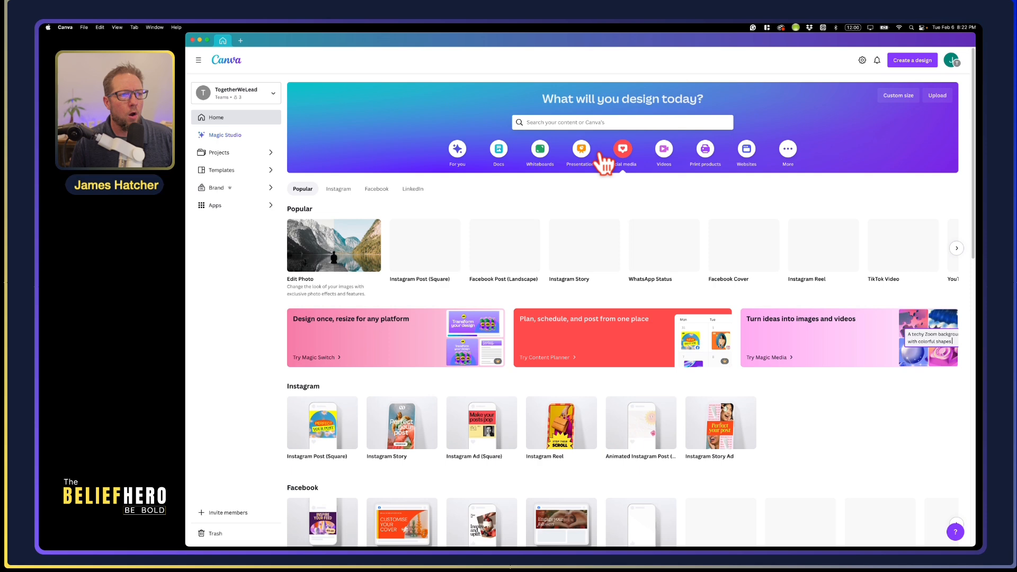
Return to the For you category and browse its suggestions and recent designs
{"action": "left_click", "coordinate": [459, 155]}
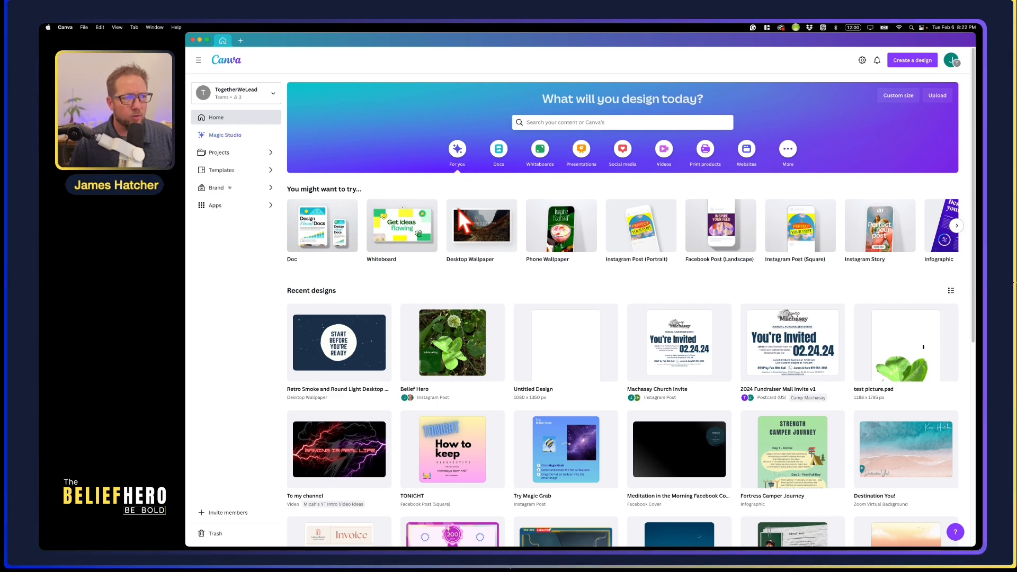
{"action": "scroll", "coordinate": [465, 232], "scroll_direction": "down", "scroll_amount": 10}
{"action": "scroll", "coordinate": [477, 238], "scroll_direction": "down", "scroll_amount": 5}
{"action": "scroll", "coordinate": [500, 239], "scroll_direction": "up", "scroll_amount": 12}
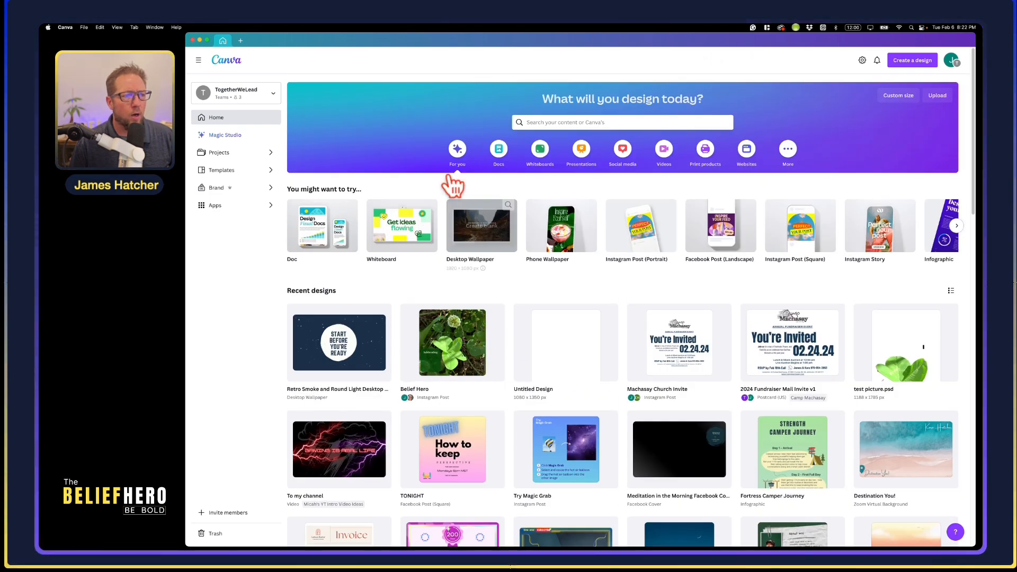
{"action": "mouse_move", "coordinate": [485, 197]}
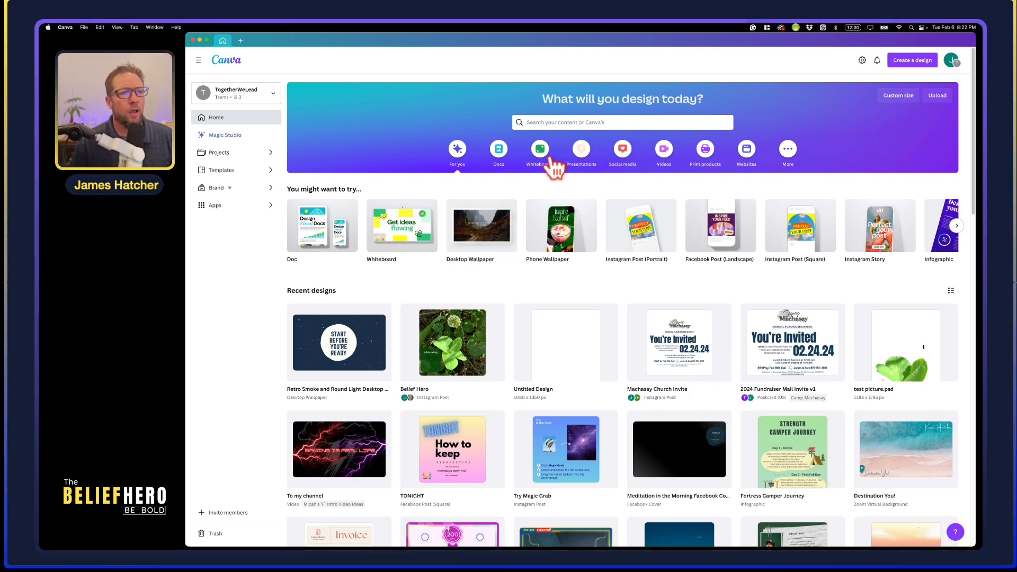
Show the Presentations category and browse its formats and its presentation, brainstorm and game templates
{"action": "left_click", "coordinate": [582, 154]}
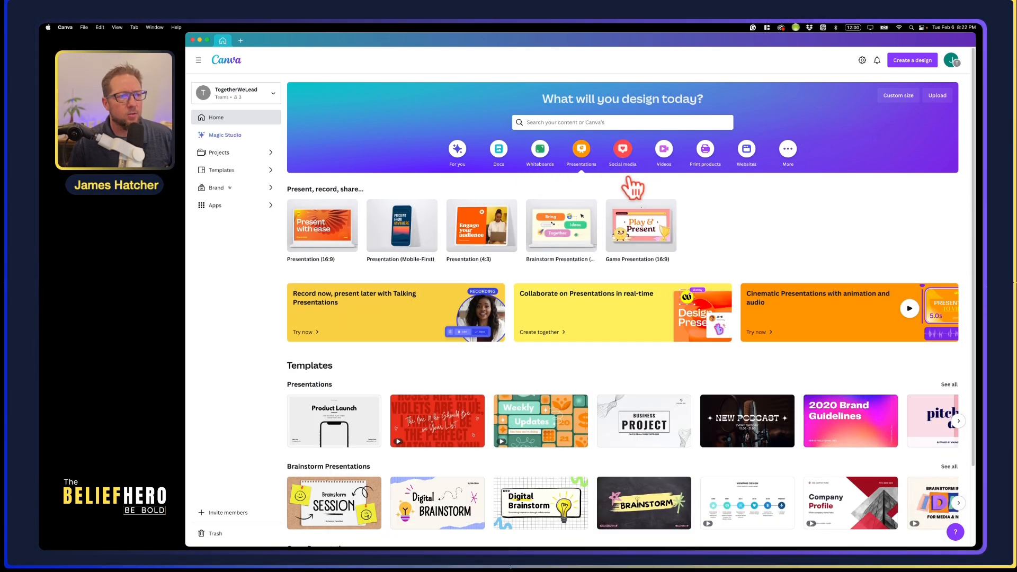
{"action": "mouse_move", "coordinate": [299, 241]}
{"action": "mouse_move", "coordinate": [397, 241]}
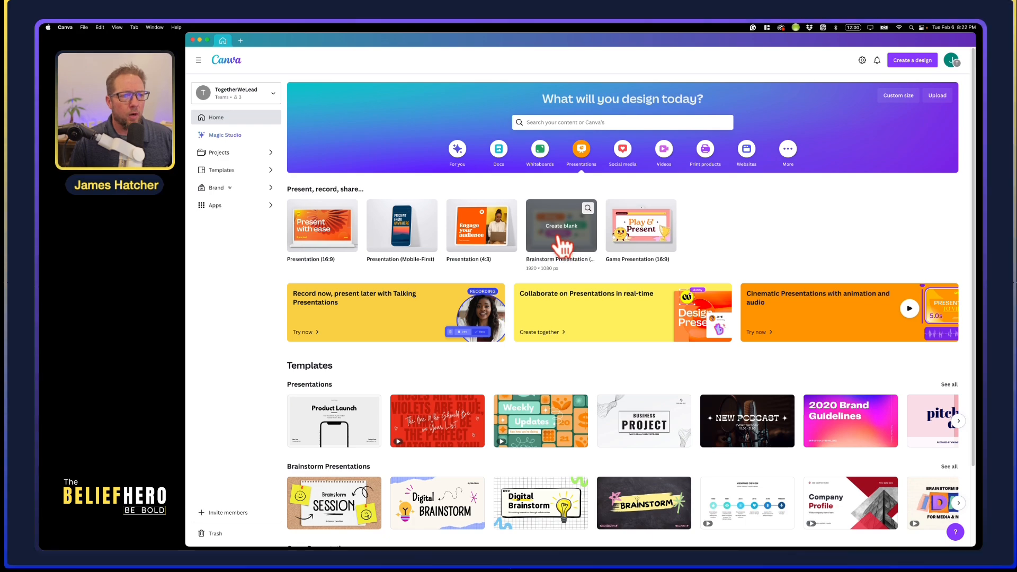
{"action": "scroll", "coordinate": [661, 254], "scroll_direction": "down", "scroll_amount": 2}
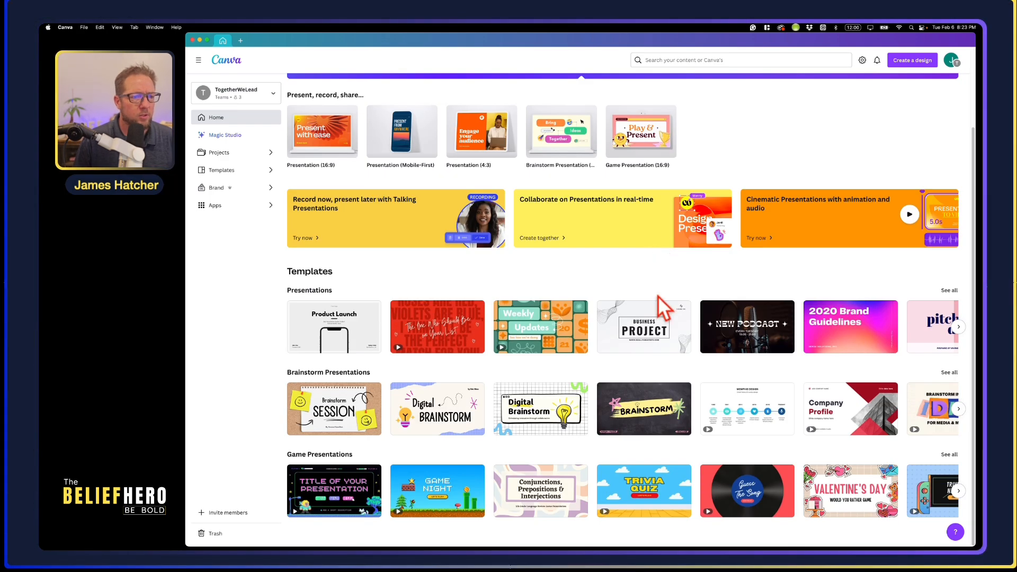
{"action": "scroll", "coordinate": [710, 419], "scroll_direction": "up", "scroll_amount": 2}
{"action": "scroll", "coordinate": [723, 416], "scroll_direction": "down", "scroll_amount": 2}
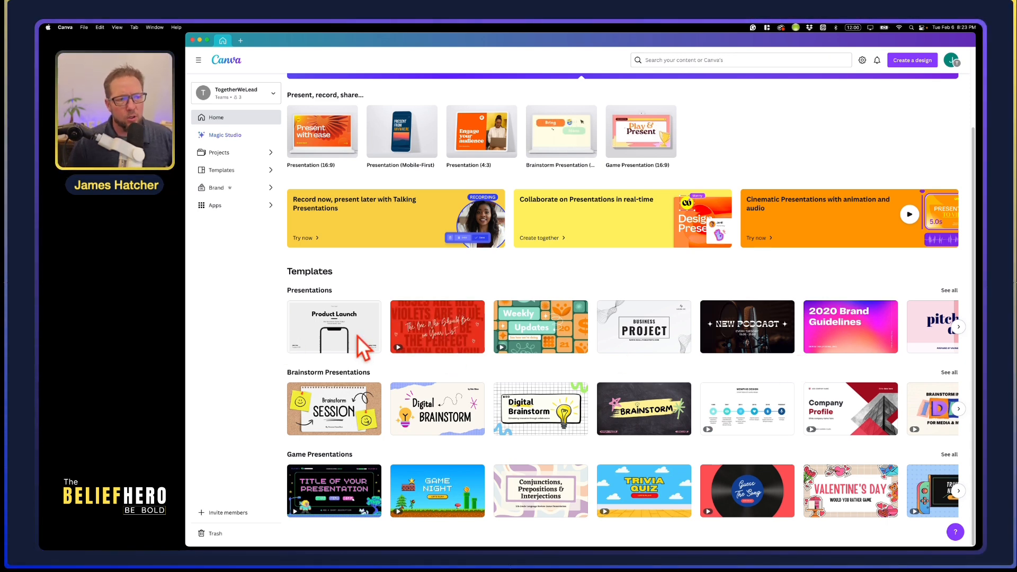
Open the green and orange Weekly Updates presentation template and copy all the elements of its first page
{"action": "left_click", "coordinate": [571, 348]}
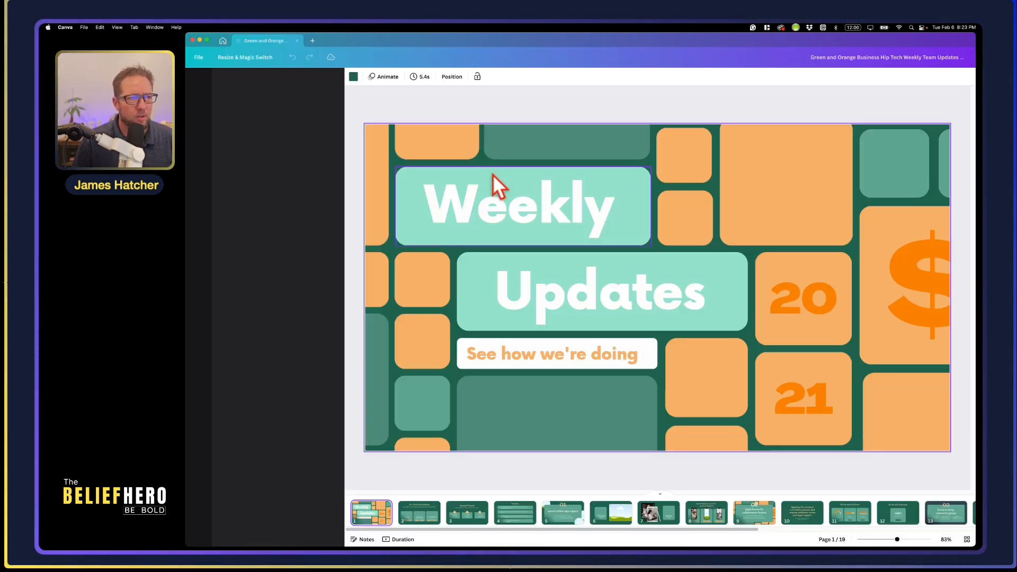
{"action": "left_click", "coordinate": [542, 212]}
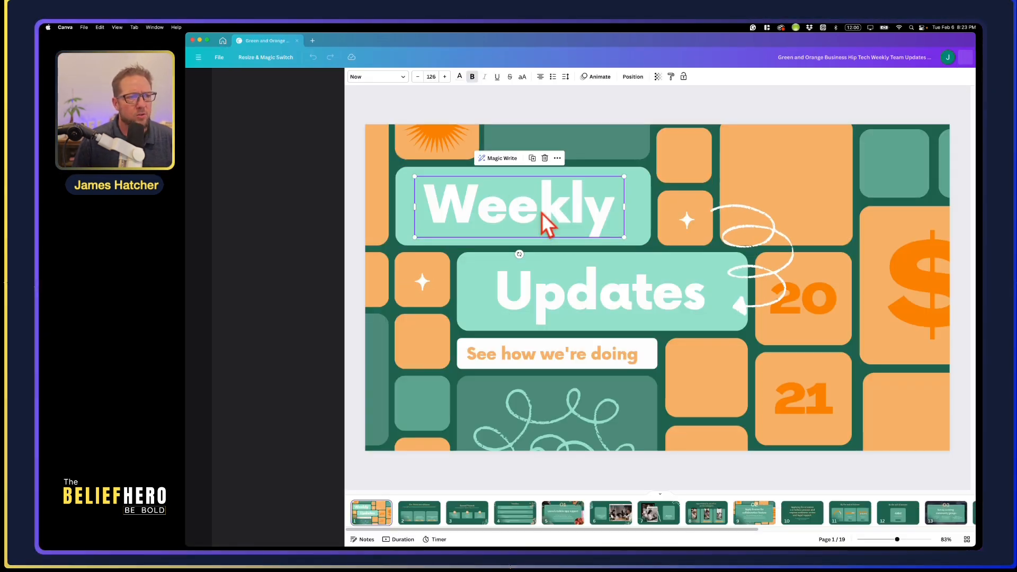
{"action": "left_click_drag", "start_coordinate": [362, 109], "coordinate": [916, 485]}
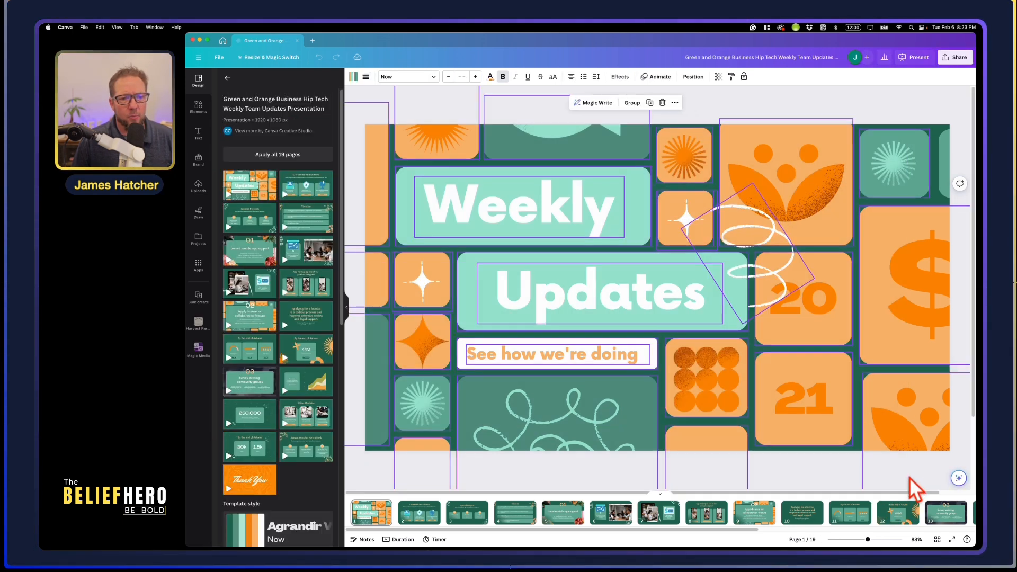
{"action": "right_click", "coordinate": [651, 443]}
{"action": "left_click", "coordinate": [683, 356]}
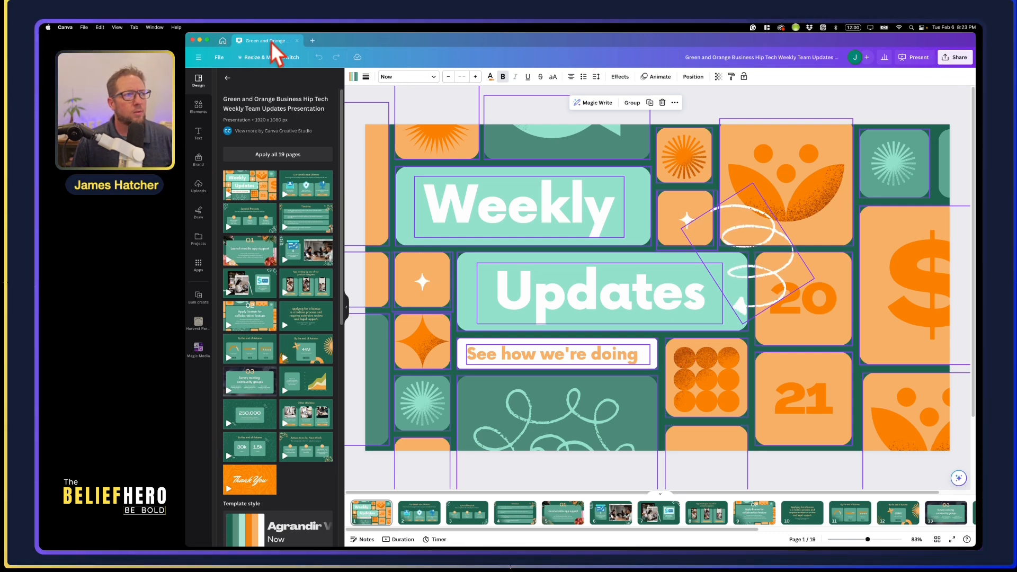
Create a new Instagram Post (Square) design and paste the copied elements onto its blank page
{"action": "left_click", "coordinate": [314, 42]}
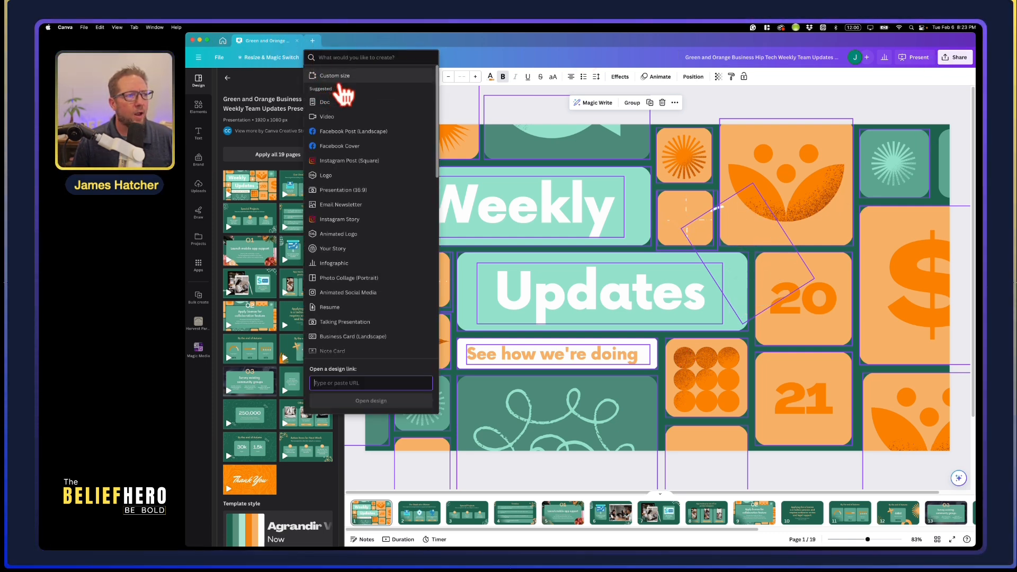
{"action": "left_click", "coordinate": [360, 161]}
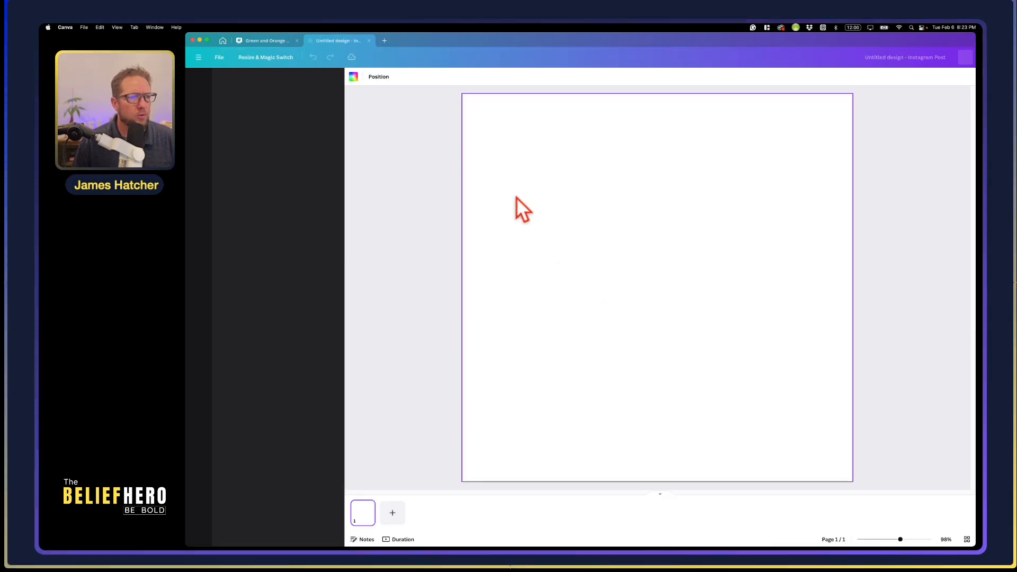
{"action": "right_click", "coordinate": [514, 188]}
{"action": "left_click", "coordinate": [533, 211]}
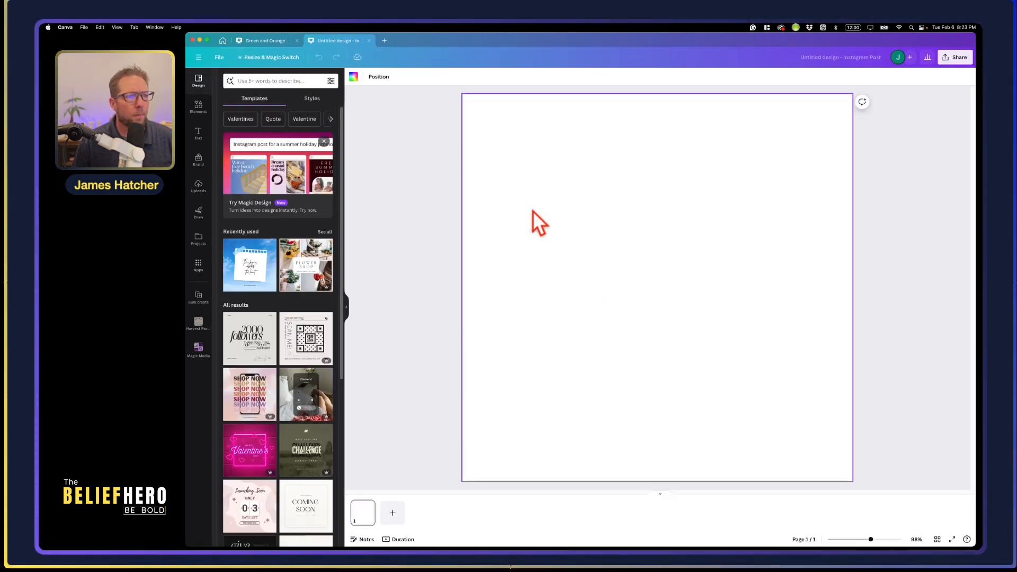
Enlarge and reposition the pasted Weekly Updates elements so they fill the square page
{"action": "left_click_drag", "start_coordinate": [655, 260], "coordinate": [651, 350]}
{"action": "left_click_drag", "start_coordinate": [459, 185], "coordinate": [306, 53]}
{"action": "left_click_drag", "start_coordinate": [543, 263], "coordinate": [640, 265]}
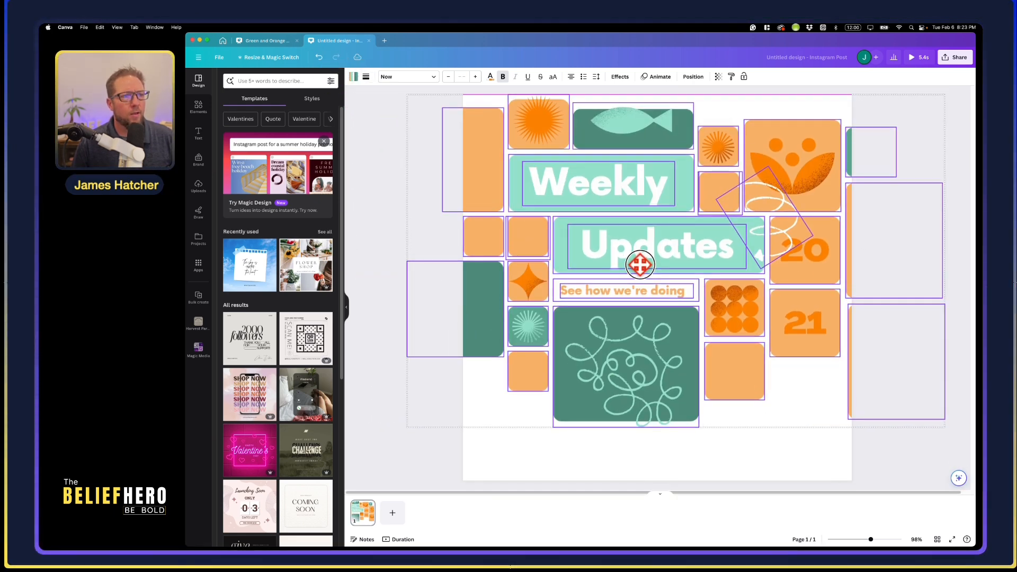
{"action": "left_click_drag", "start_coordinate": [945, 428], "coordinate": [975, 495]}
{"action": "left_click_drag", "start_coordinate": [908, 382], "coordinate": [843, 375]}
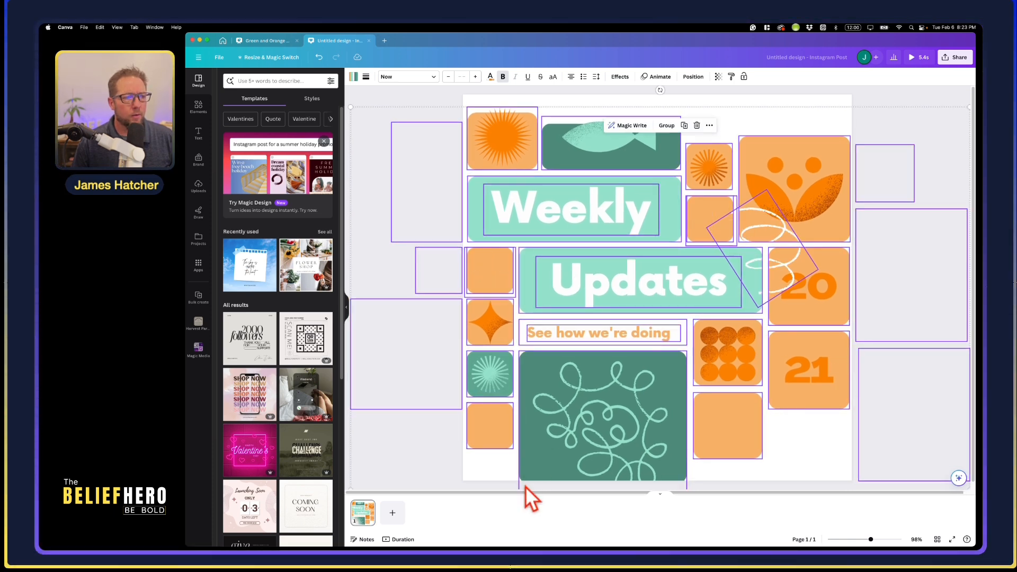
Remove the leftover shapes lying outside the edges of the square page
{"action": "left_click", "coordinate": [430, 441]}
{"action": "left_click", "coordinate": [482, 378]}
{"action": "left_click", "coordinate": [482, 380]}
{"action": "left_click", "coordinate": [441, 385]}
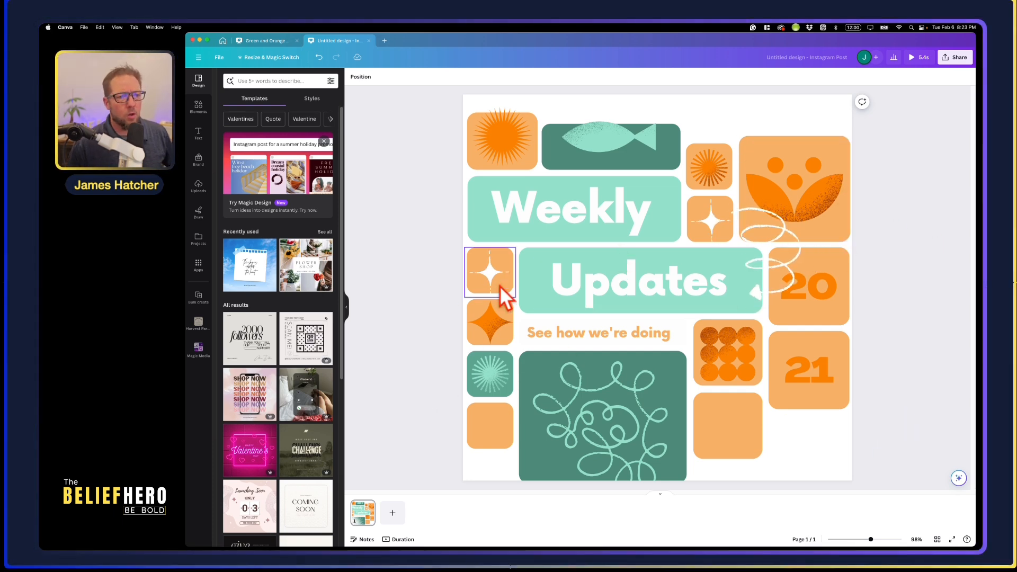
Select all the elements on the page and move them up slightly, leaving the page background selected
{"action": "left_click", "coordinate": [606, 437]}
{"action": "left_click", "coordinate": [604, 438]}
{"action": "left_click_drag", "start_coordinate": [441, 134], "coordinate": [871, 466]}
{"action": "left_click_drag", "start_coordinate": [748, 433], "coordinate": [749, 421]}
{"action": "left_click", "coordinate": [818, 99]}
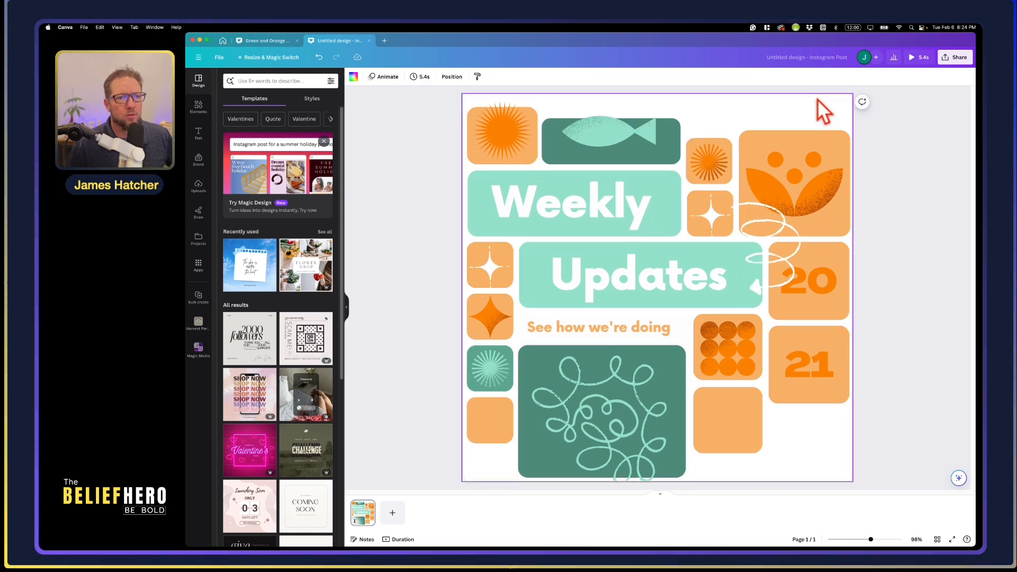
Try several solid page background colors, including light gray, brown, greens and mint, finishing with orange
{"action": "left_click", "coordinate": [354, 77]}
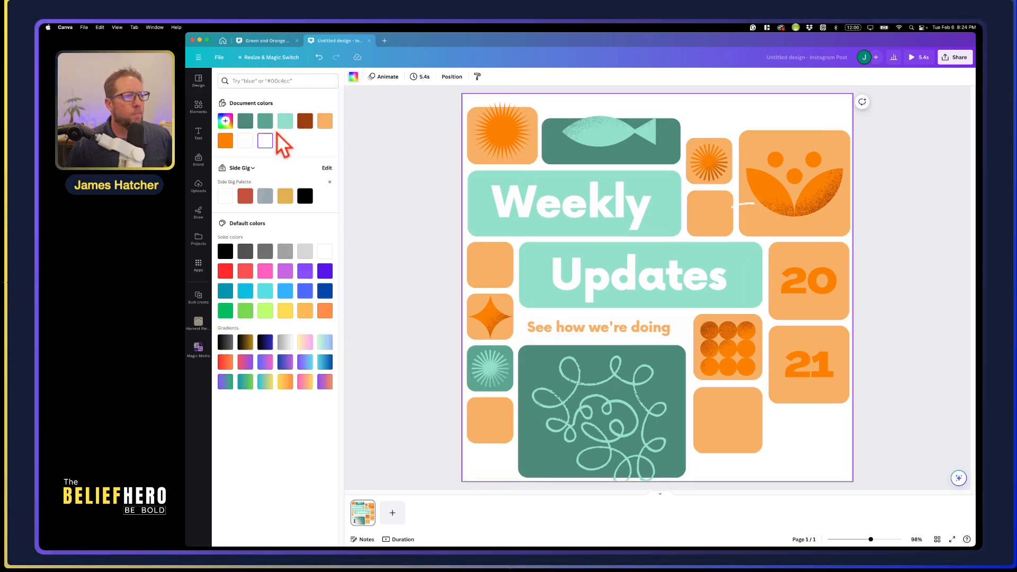
{"action": "left_click", "coordinate": [263, 199]}
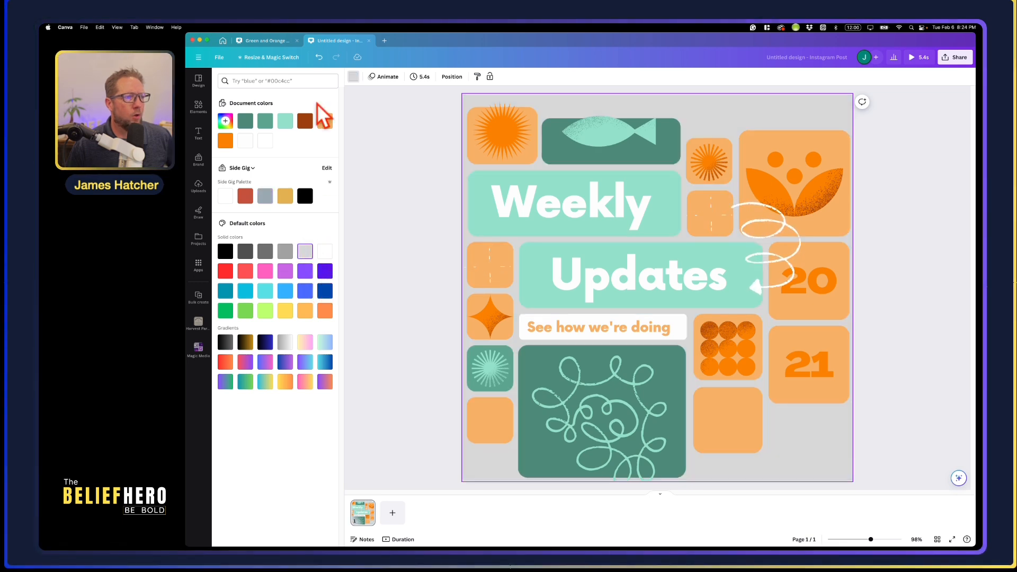
{"action": "left_click", "coordinate": [305, 120]}
{"action": "left_click", "coordinate": [264, 122]}
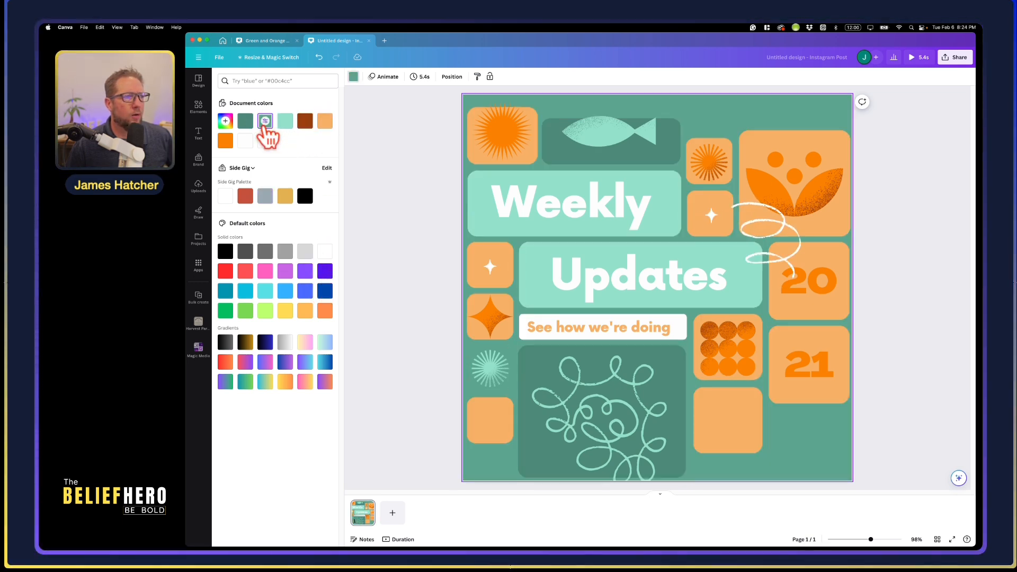
{"action": "left_click", "coordinate": [245, 121]}
{"action": "left_click", "coordinate": [285, 122]}
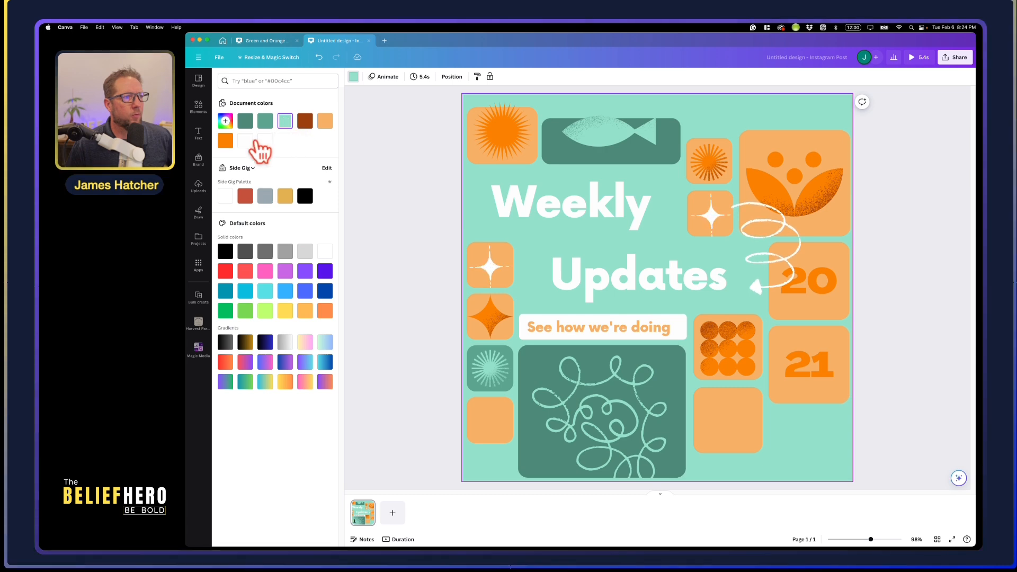
{"action": "left_click", "coordinate": [227, 142]}
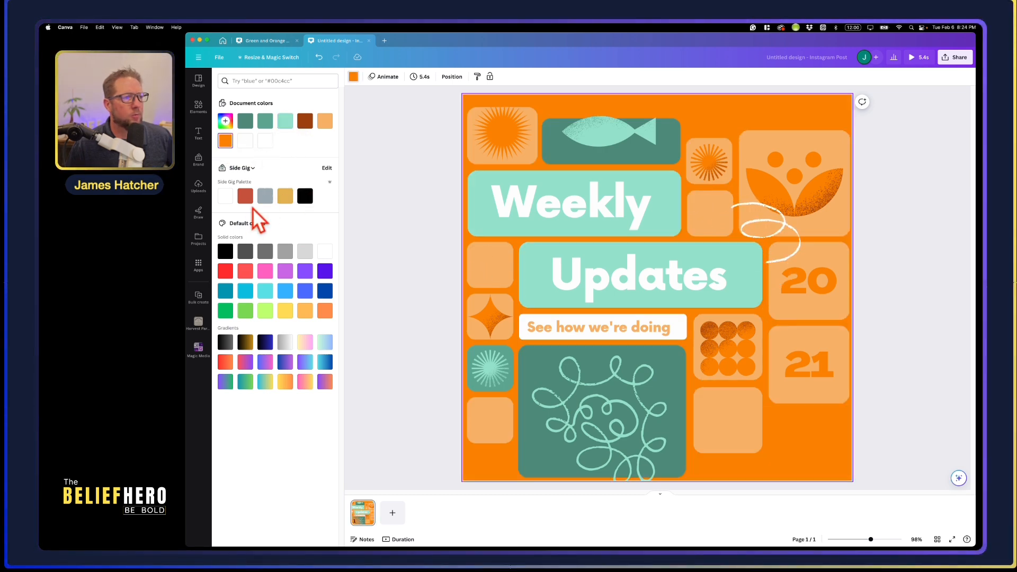
Try several gradients as the page background and finish with a solid lime green background
{"action": "left_click", "coordinate": [286, 344]}
{"action": "left_click", "coordinate": [305, 344]}
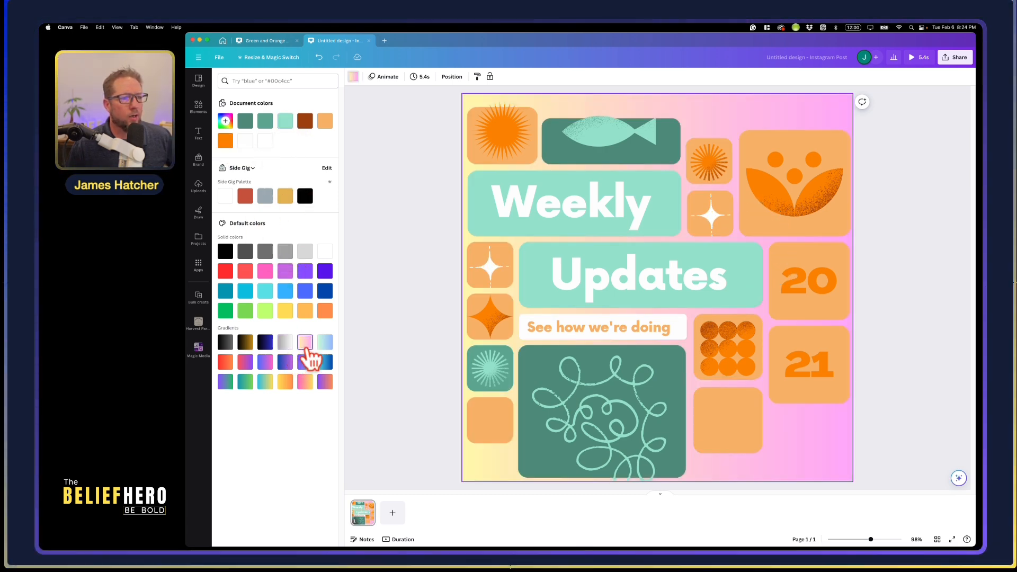
{"action": "left_click", "coordinate": [324, 366]}
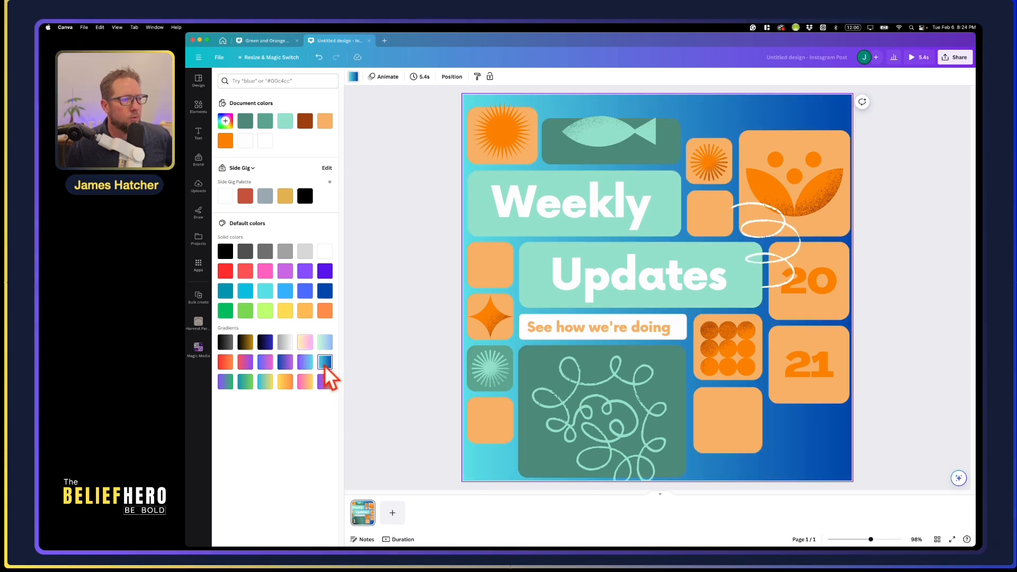
{"action": "left_click", "coordinate": [326, 384]}
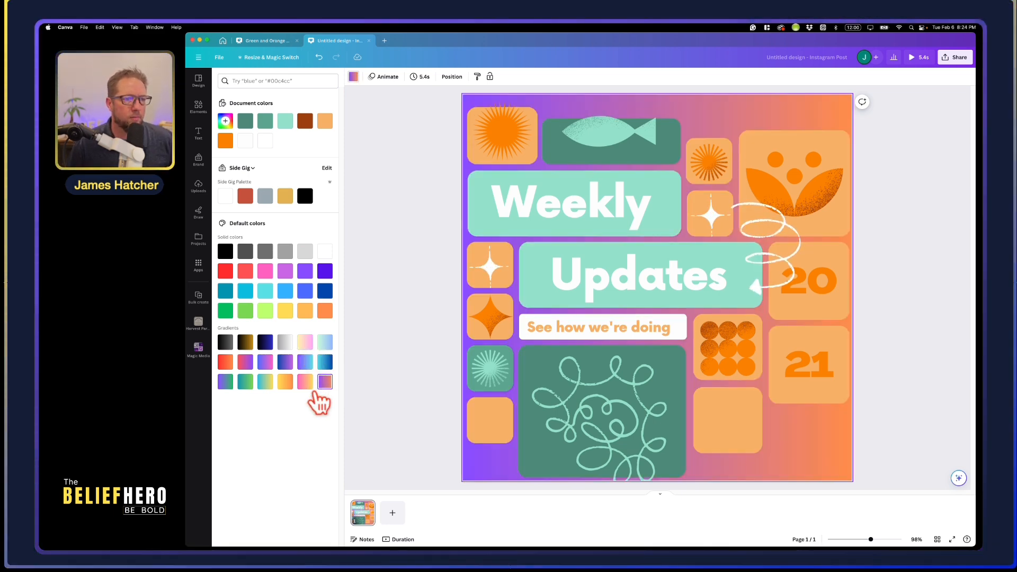
{"action": "left_click", "coordinate": [306, 381]}
{"action": "left_click", "coordinate": [246, 342]}
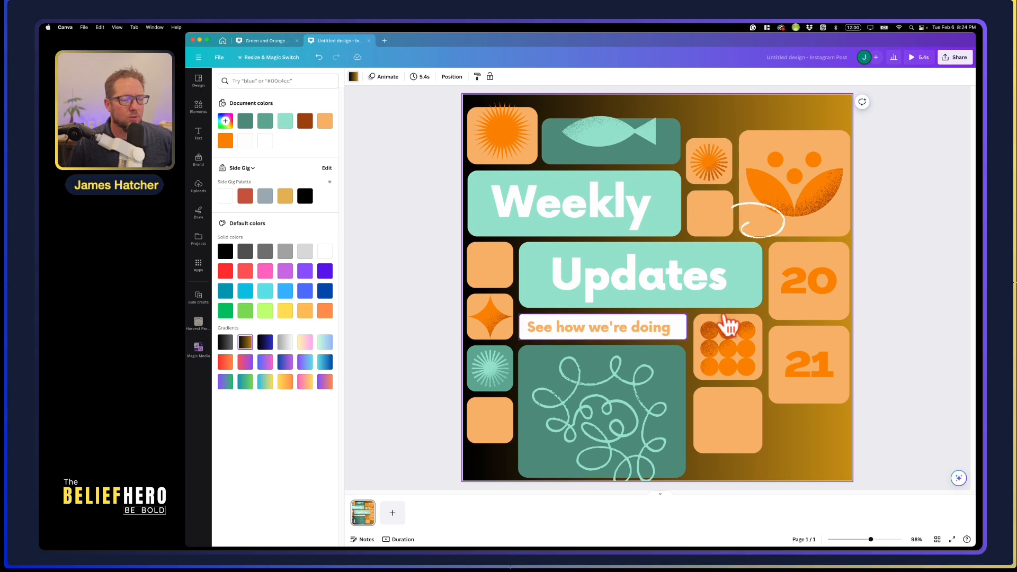
{"action": "left_click", "coordinate": [267, 313]}
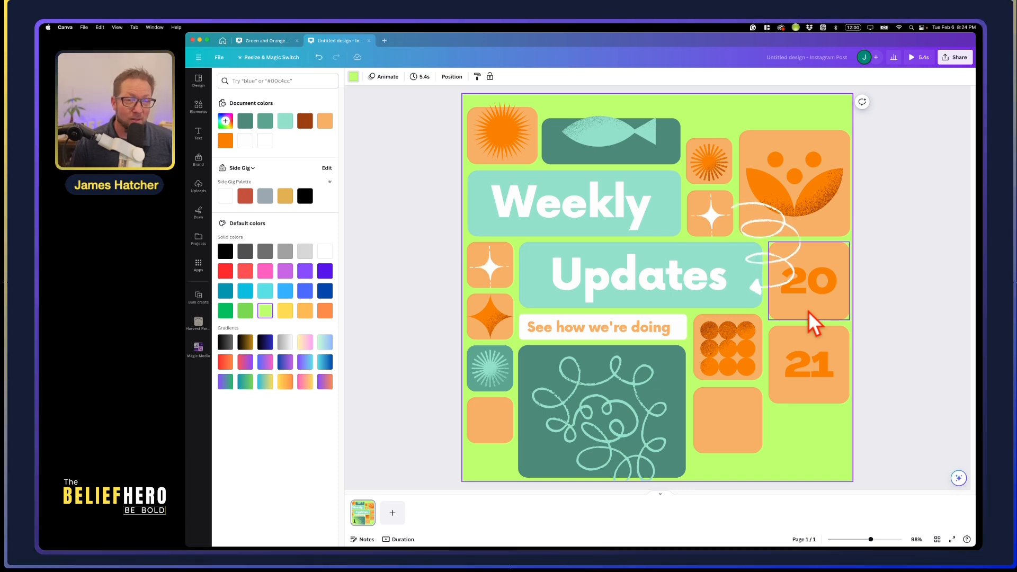
Delete all the elements and the background color from the Instagram post and close the design
{"action": "left_click_drag", "start_coordinate": [439, 90], "coordinate": [895, 499]}
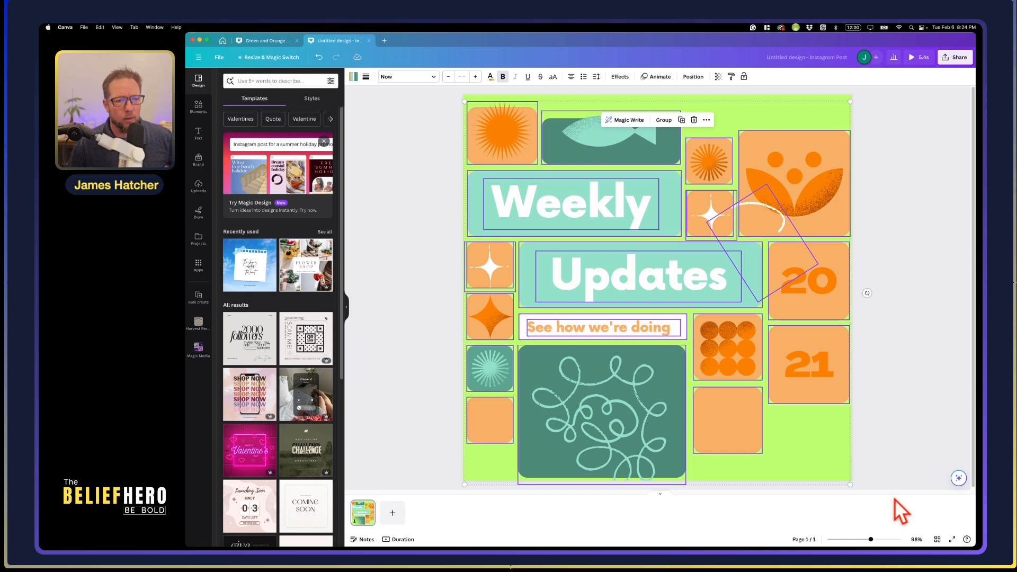
{"action": "key", "text": "Delete"}
{"action": "left_click", "coordinate": [637, 382]}
{"action": "key", "text": "Delete"}
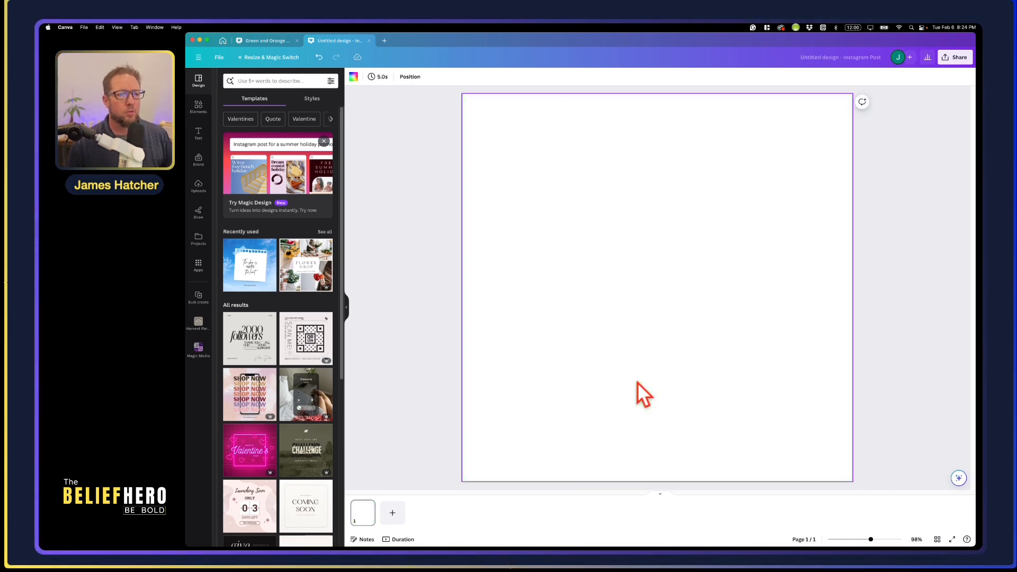
{"action": "left_click", "coordinate": [369, 41]}
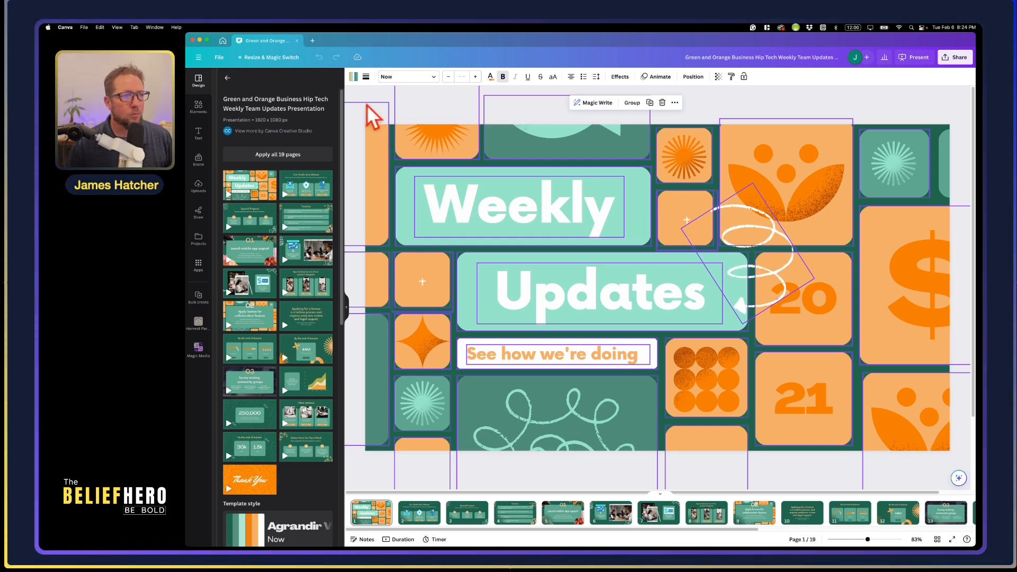
Copy the selected elements on the first page of the Weekly Updates presentation again
{"action": "right_click", "coordinate": [379, 143]}
{"action": "left_click", "coordinate": [411, 159]}
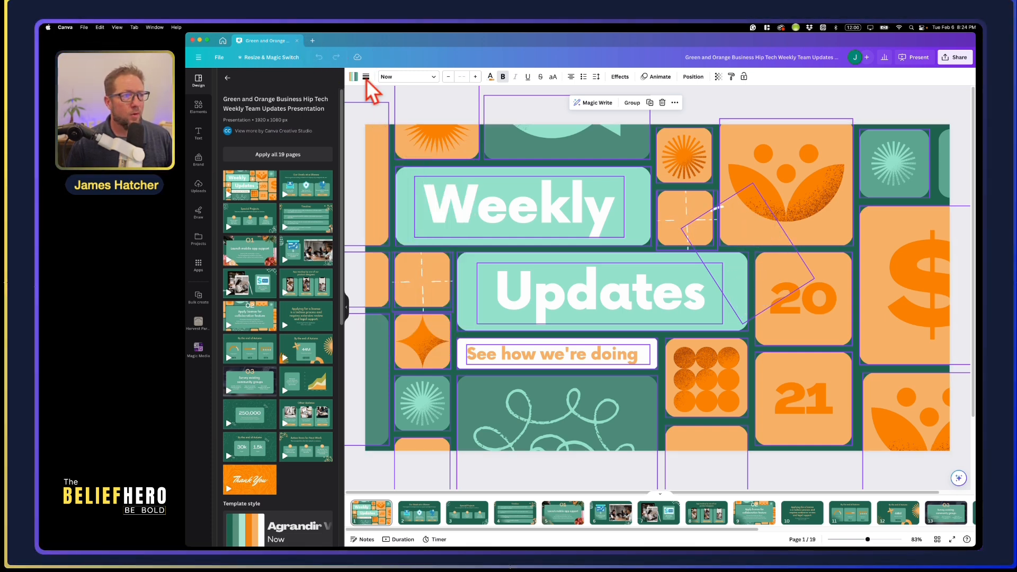
Create a new square Instagram post, paste the copied Weekly Updates elements and move them slightly down the page
{"action": "left_click", "coordinate": [312, 42]}
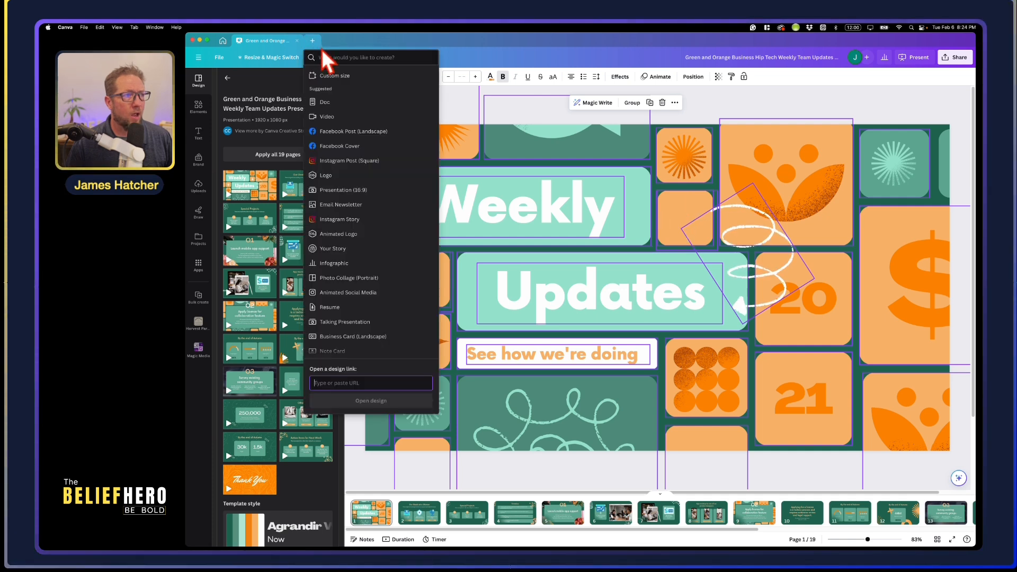
{"action": "left_click", "coordinate": [380, 173]}
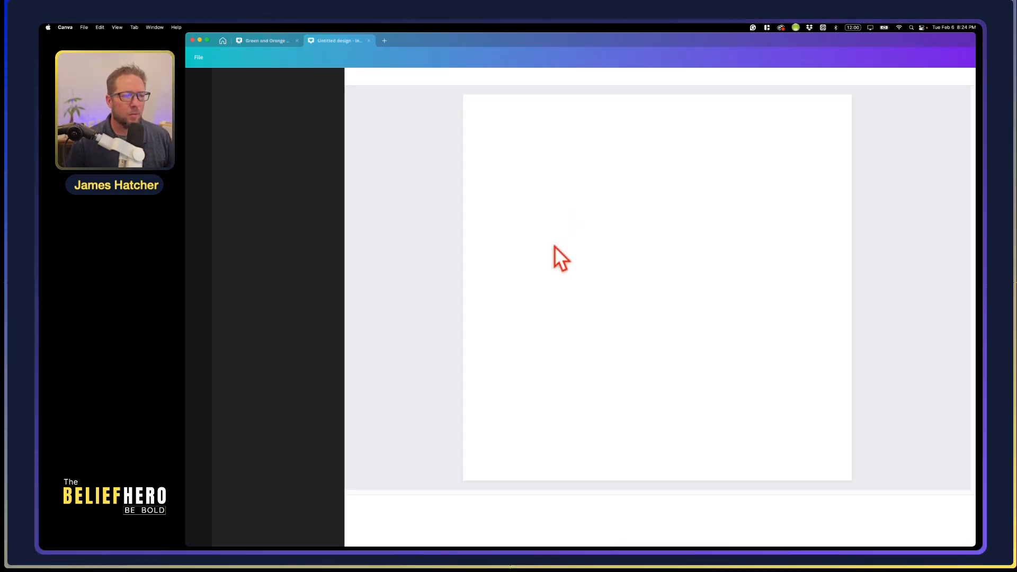
{"action": "right_click", "coordinate": [484, 158]}
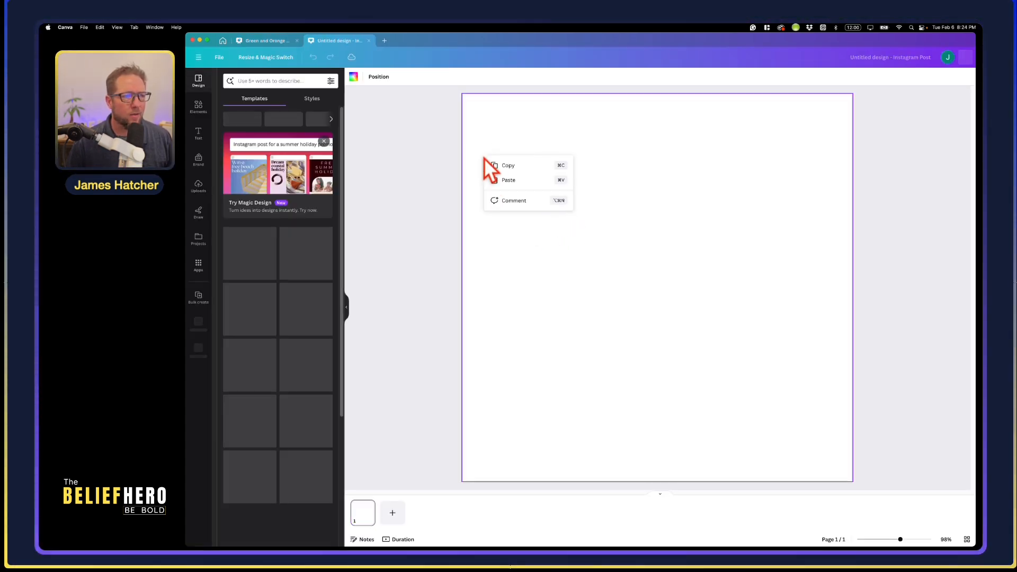
{"action": "left_click", "coordinate": [505, 181]}
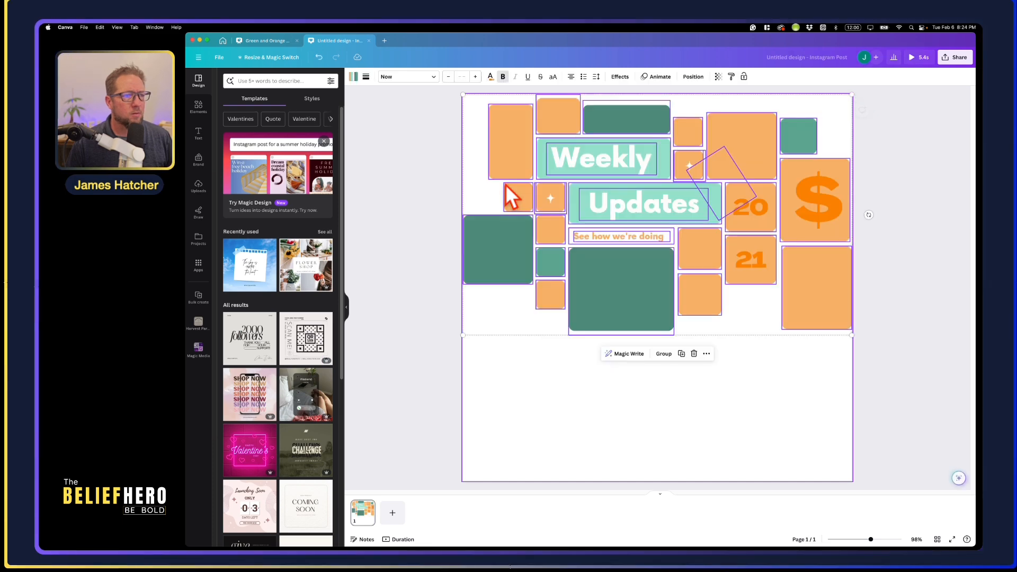
{"action": "left_click_drag", "start_coordinate": [609, 240], "coordinate": [621, 239]}
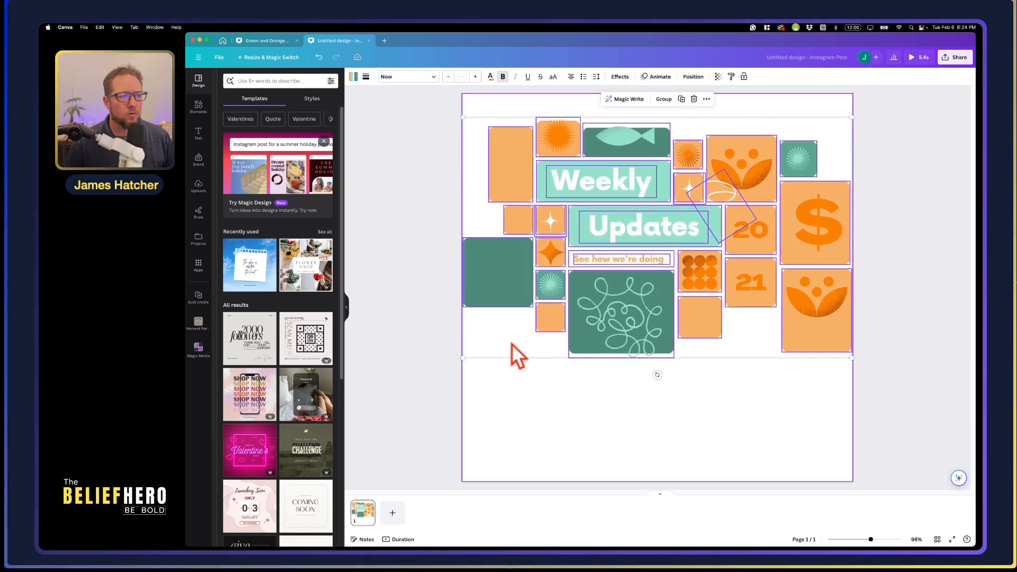
{"action": "left_click", "coordinate": [702, 409]}
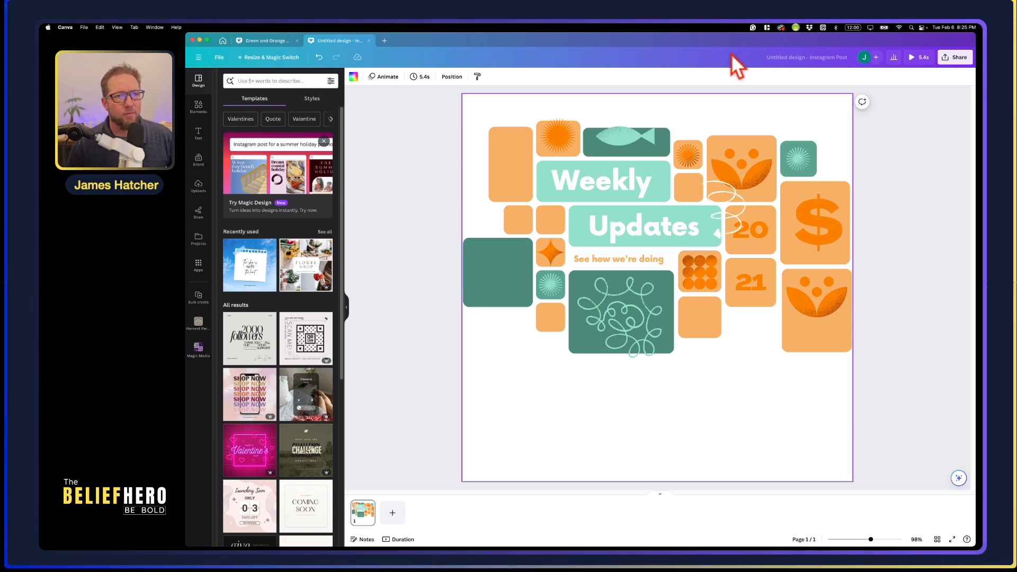
Name the new Instagram post design "Weekly Update Ideas"
{"action": "left_click", "coordinate": [813, 58]}
{"action": "type", "text": "Weekly Updates"}
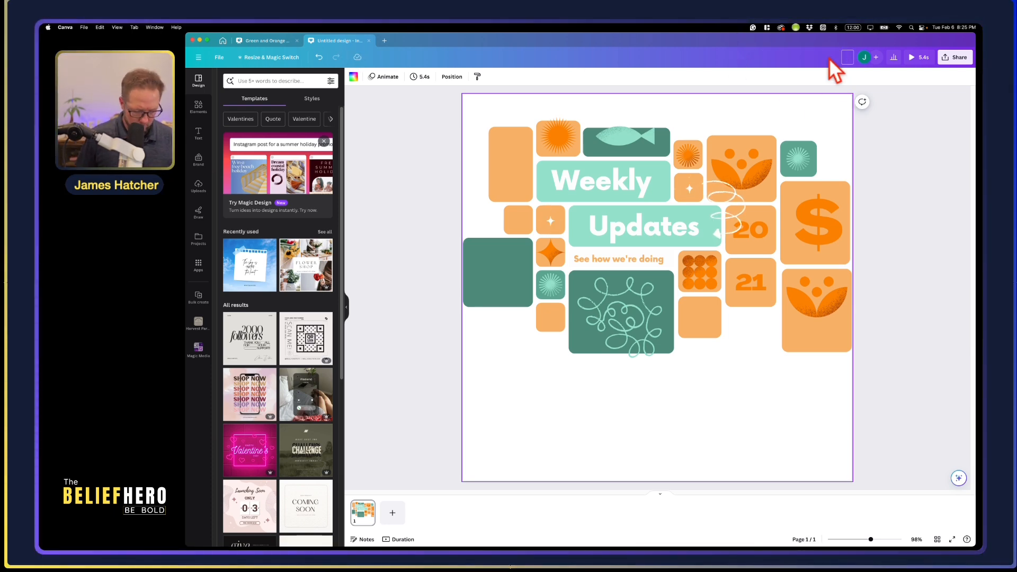
{"action": "left_click", "coordinate": [787, 74]}
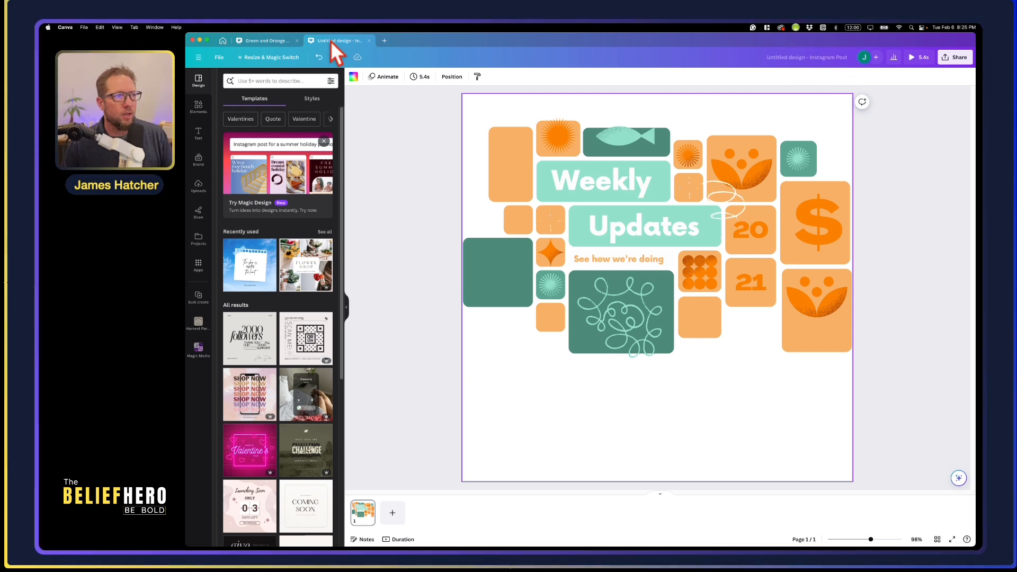
{"action": "key", "text": "super+z"}
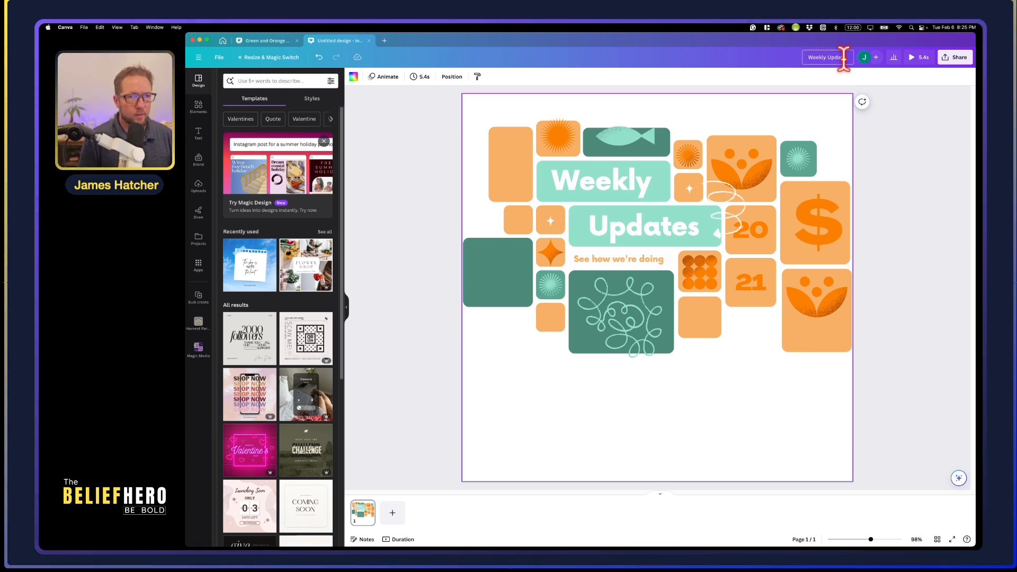
{"action": "type", "text": "Ideas"}
{"action": "left_click", "coordinate": [941, 160]}
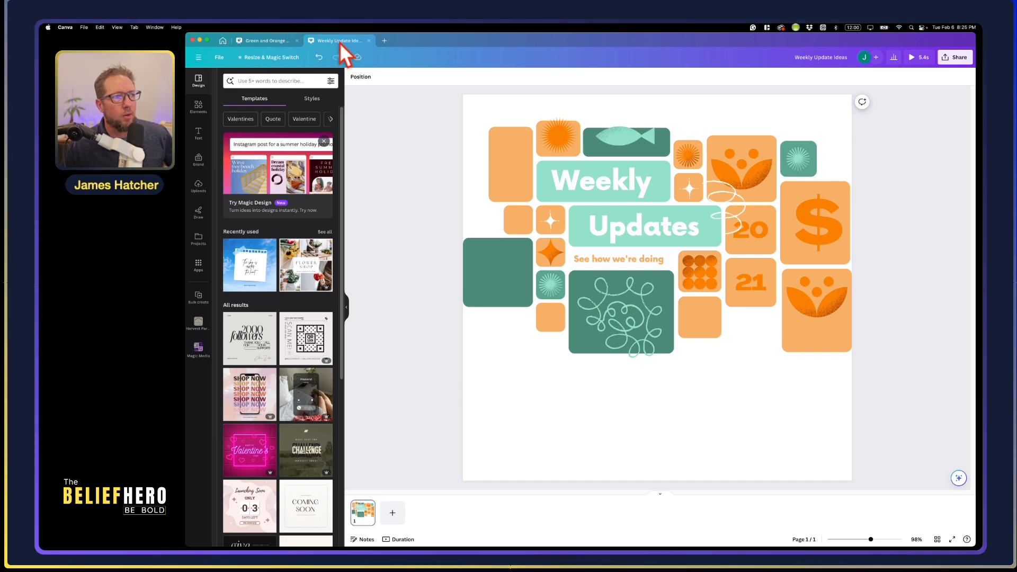
Close both open designs and show the recent designs on the home page
{"action": "left_click", "coordinate": [370, 41]}
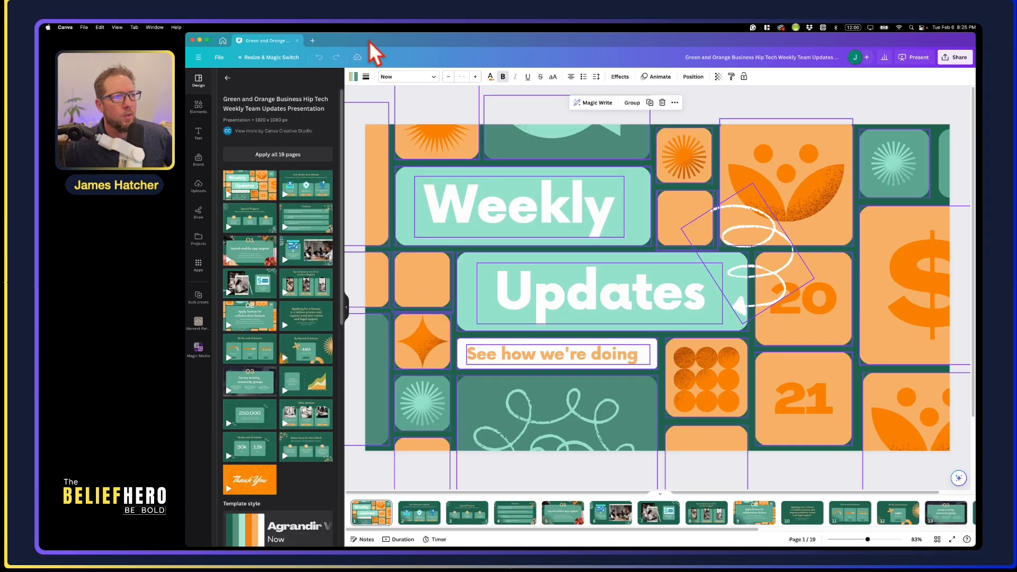
{"action": "left_click", "coordinate": [298, 40]}
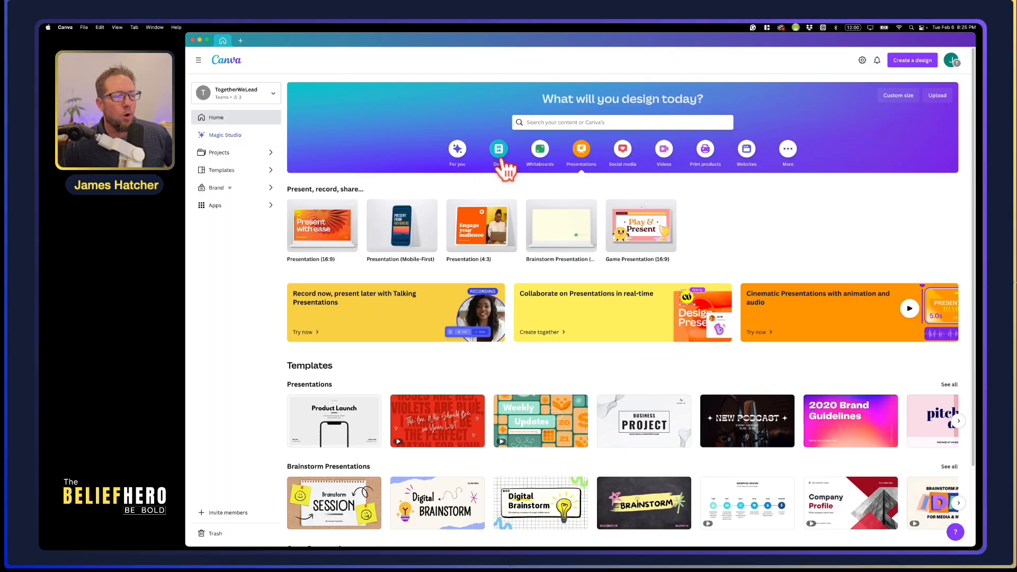
{"action": "left_click", "coordinate": [459, 152]}
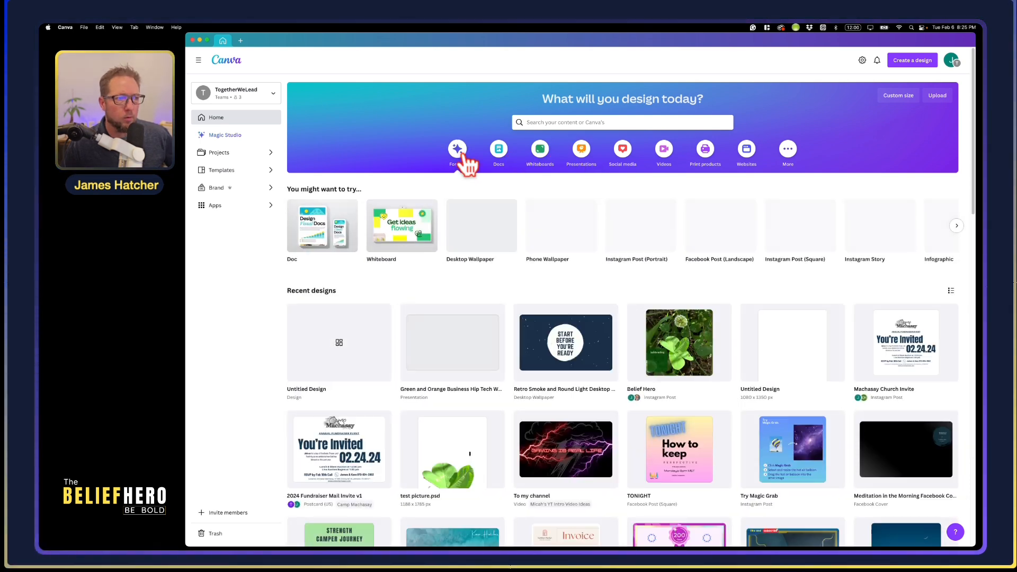
{"action": "scroll", "coordinate": [339, 387], "scroll_direction": "down", "scroll_amount": 1}
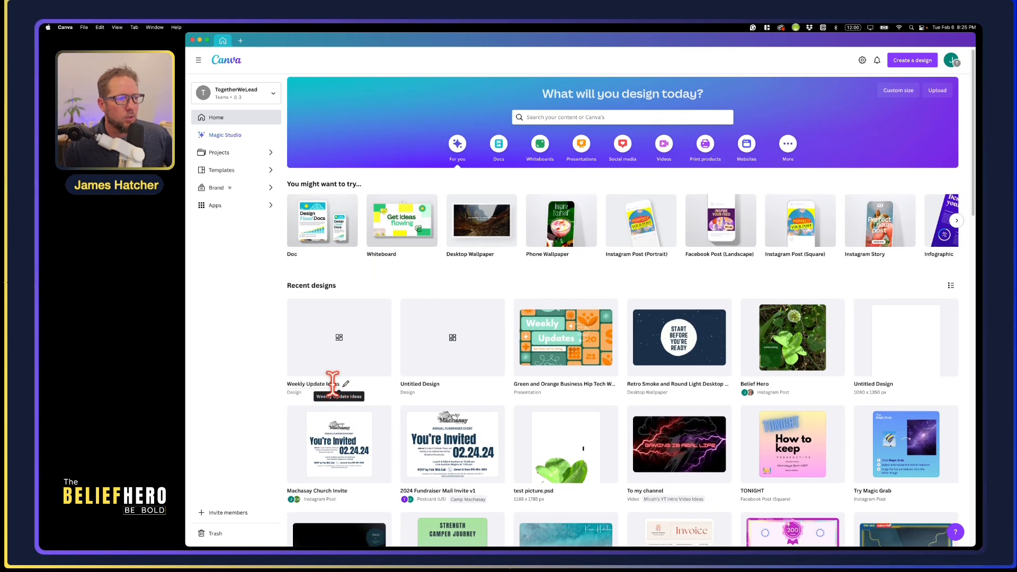
Move the Untitled Design beside Weekly Update Ideas and the Green and Orange Business presentation to the trash
{"action": "left_click", "coordinate": [496, 308]}
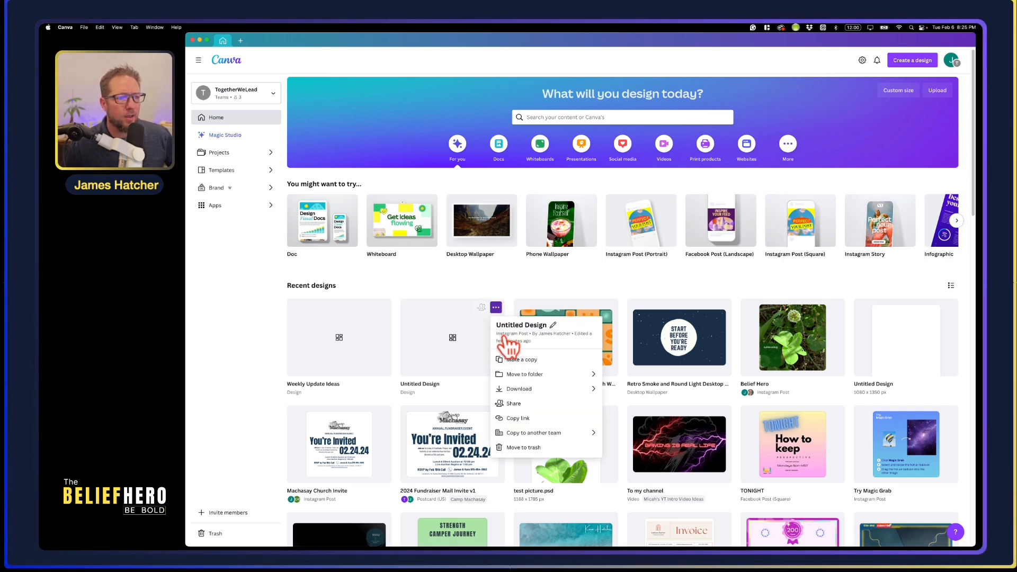
{"action": "left_click", "coordinate": [530, 448]}
{"action": "left_click", "coordinate": [496, 307]}
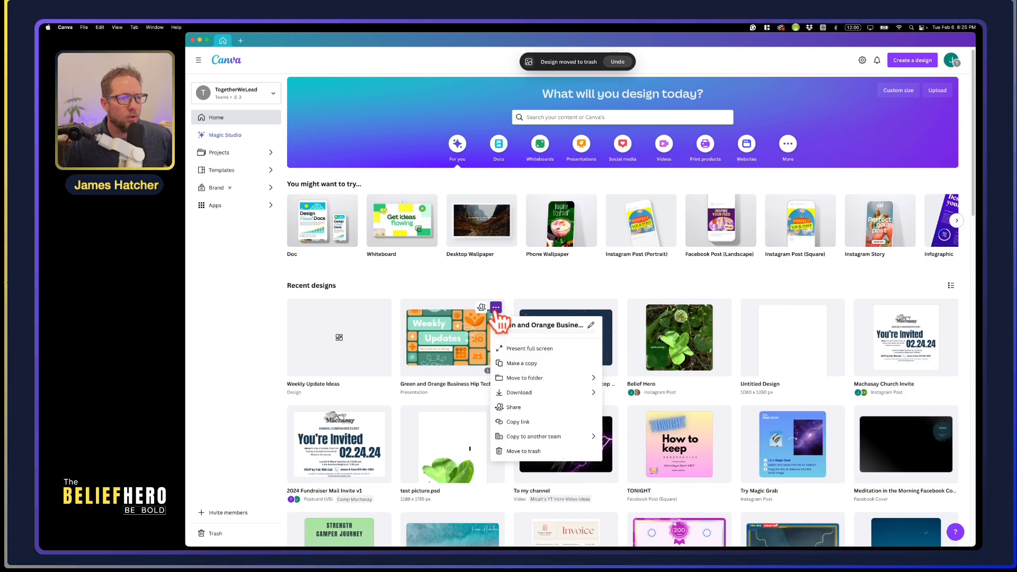
{"action": "left_click", "coordinate": [530, 463]}
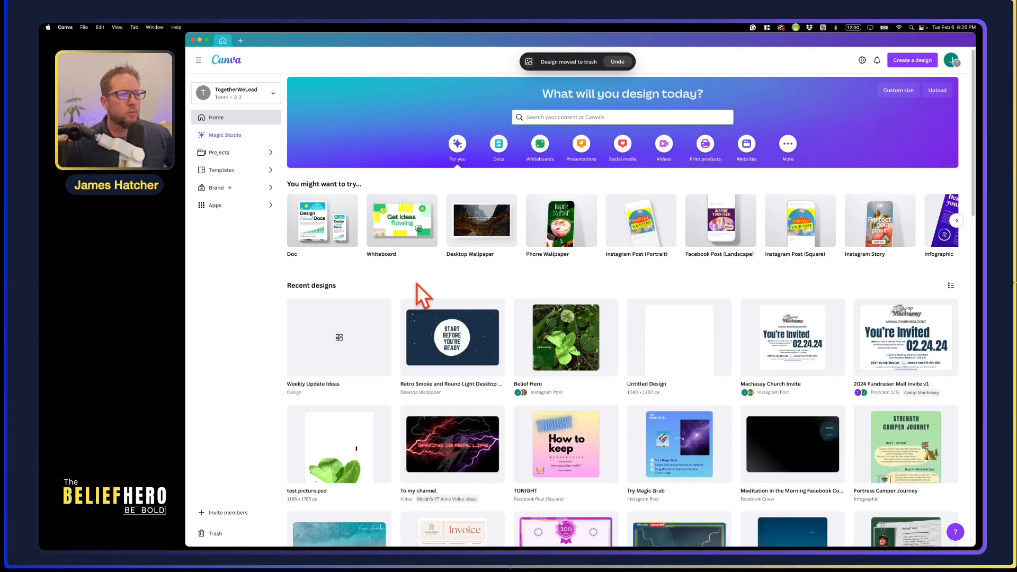
Browse the presentation templates, open the pink pitch deck template, view its "size the market" page and close it
{"action": "left_click", "coordinate": [581, 144]}
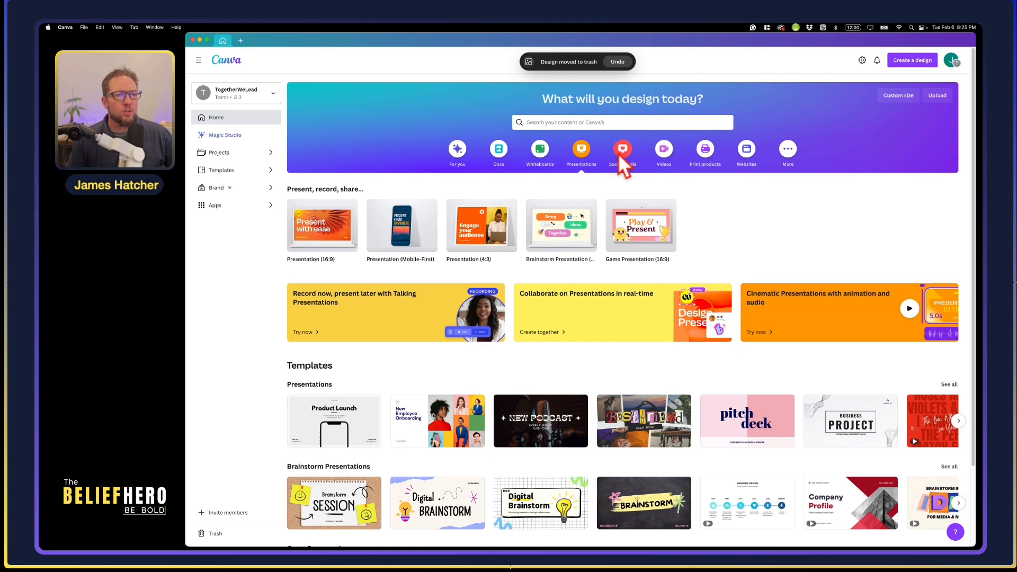
{"action": "scroll", "coordinate": [551, 360], "scroll_direction": "down", "scroll_amount": 3}
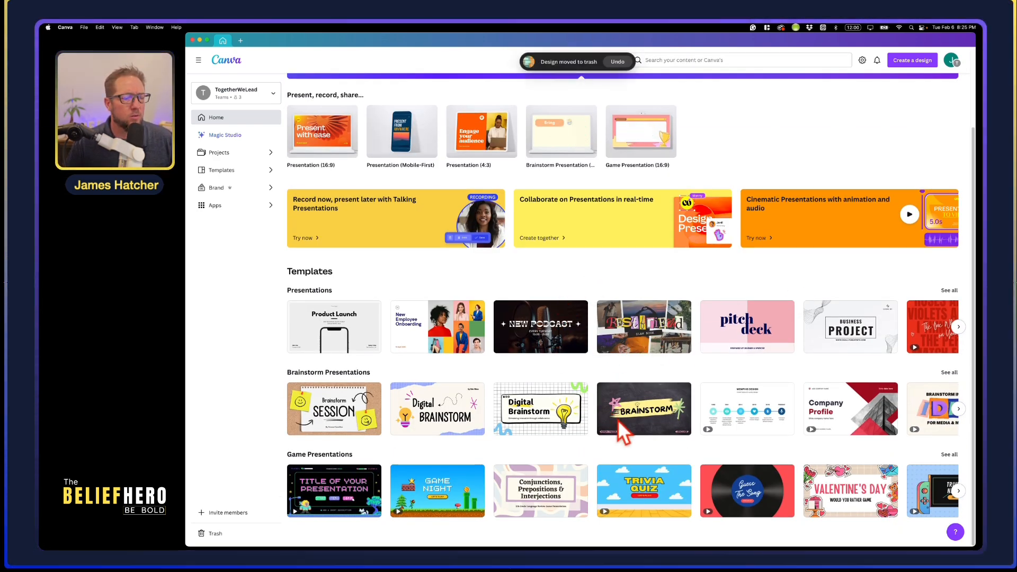
{"action": "scroll", "coordinate": [620, 418], "scroll_direction": "up", "scroll_amount": 3}
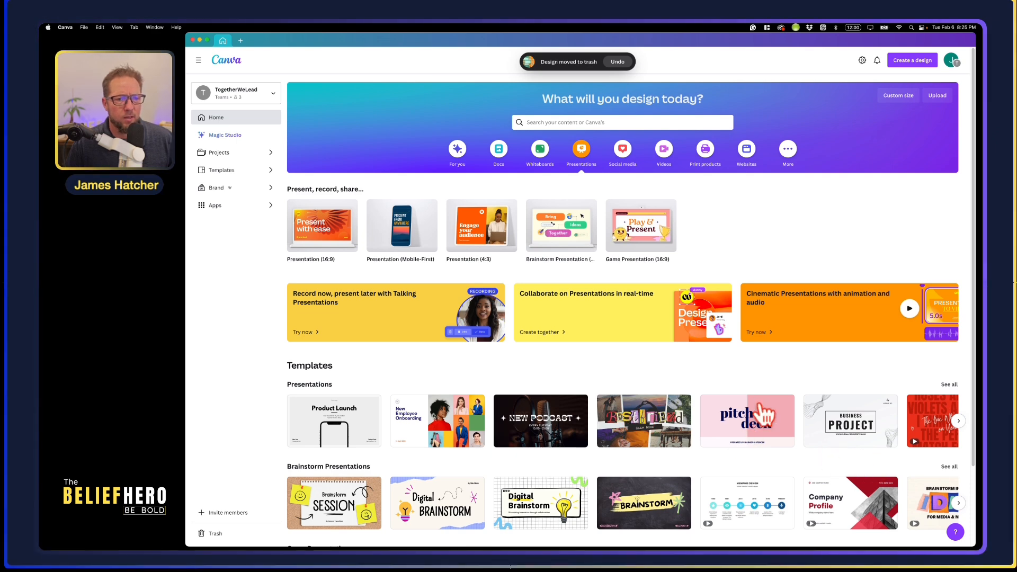
{"action": "left_click", "coordinate": [769, 410]}
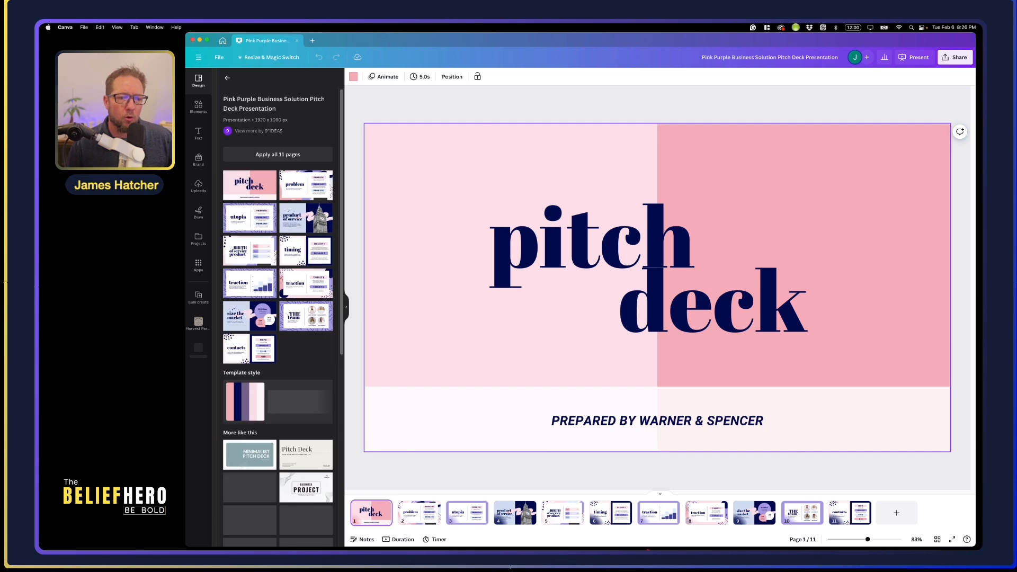
{"action": "left_click", "coordinate": [754, 513]}
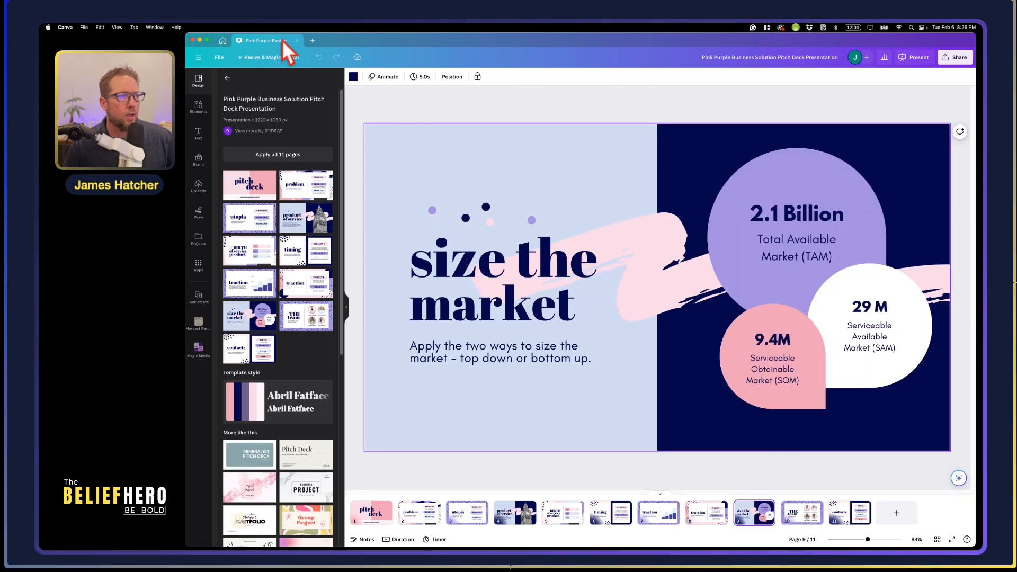
{"action": "left_click", "coordinate": [297, 41]}
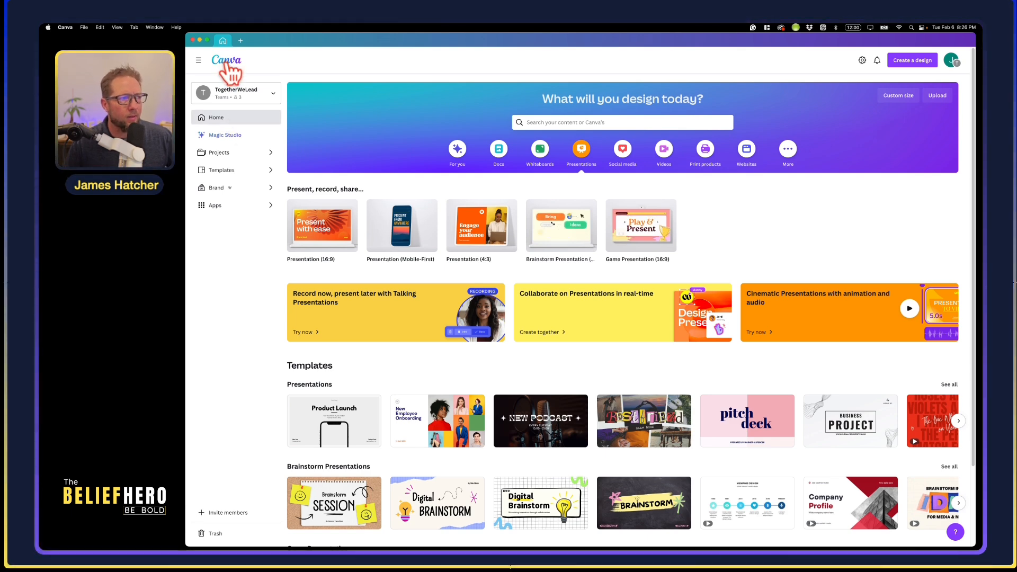
Search the design types for "instagram", create a blank Instagram Post (Portrait) and close it
{"action": "left_click", "coordinate": [456, 158]}
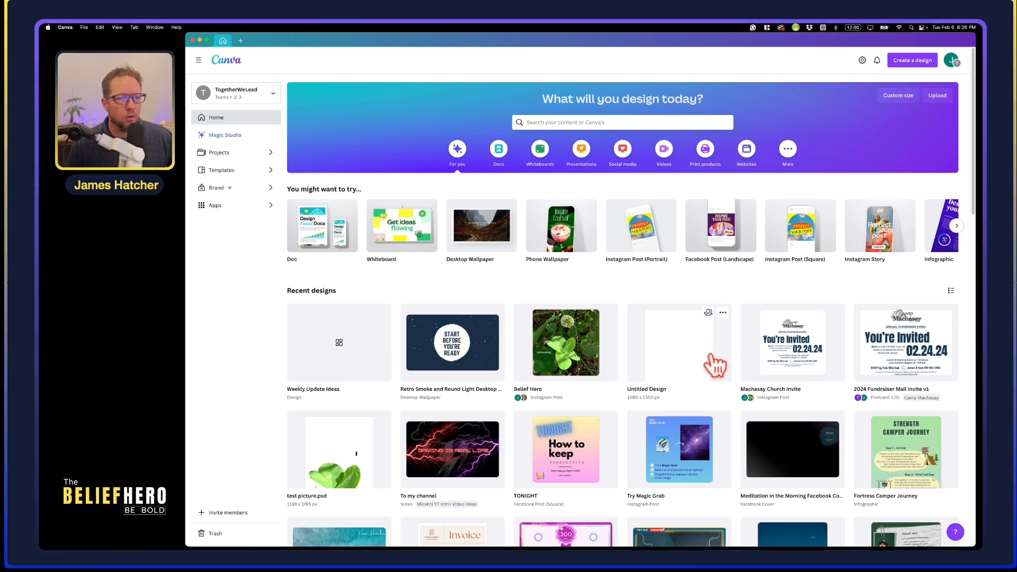
{"action": "left_click", "coordinate": [625, 154]}
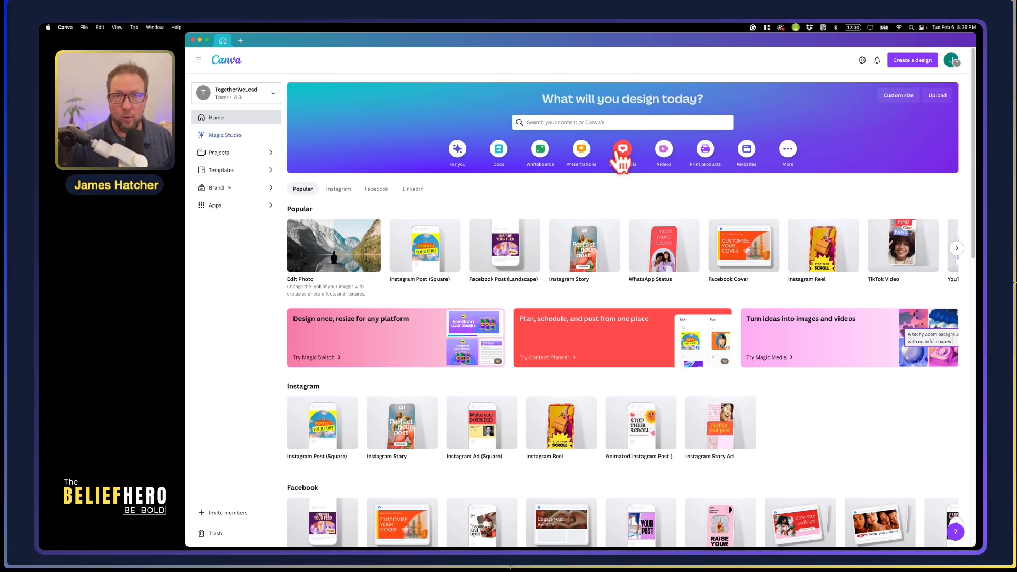
{"action": "left_click", "coordinate": [920, 66]}
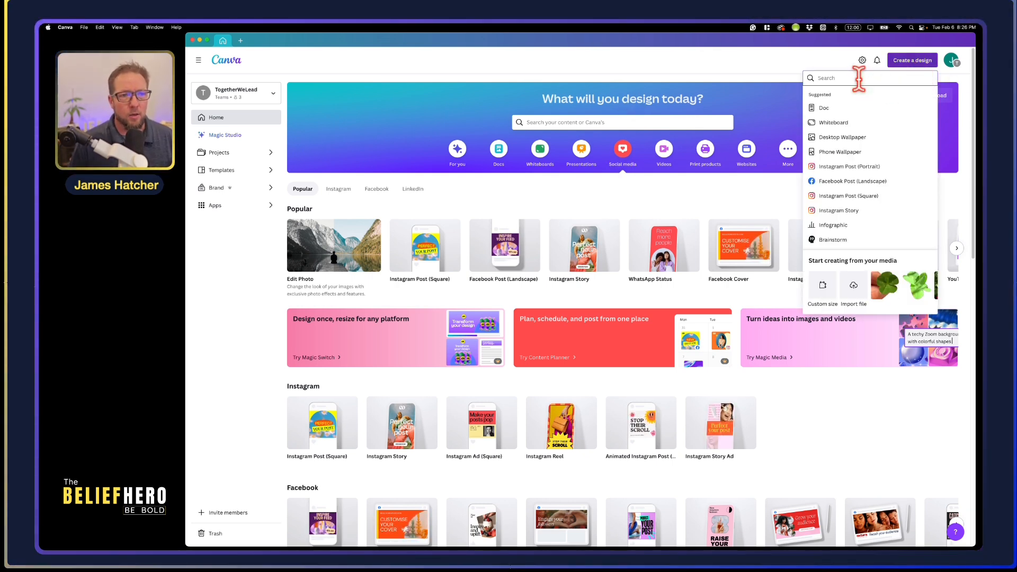
{"action": "type", "text": "instagram"}
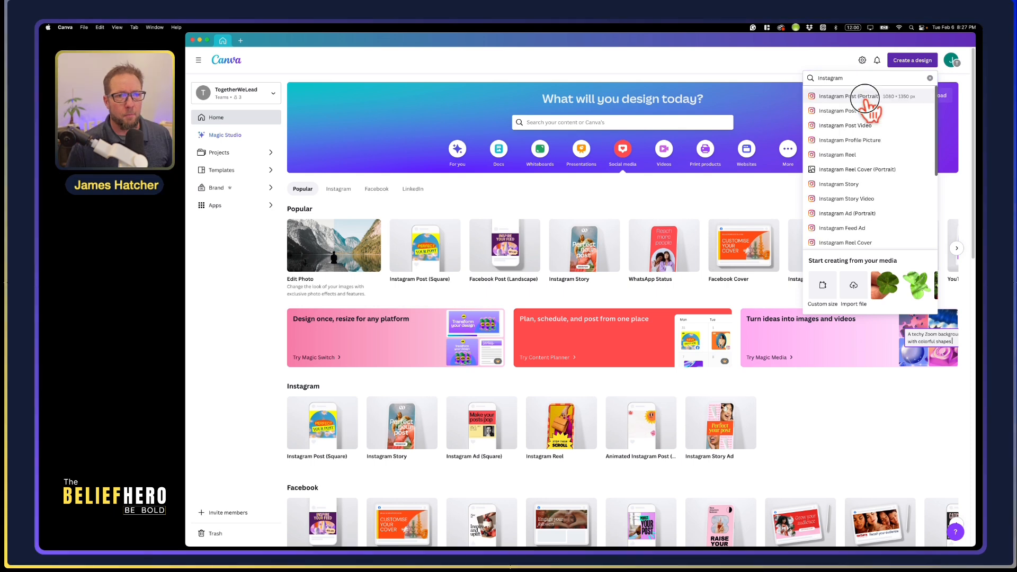
{"action": "left_click", "coordinate": [869, 100]}
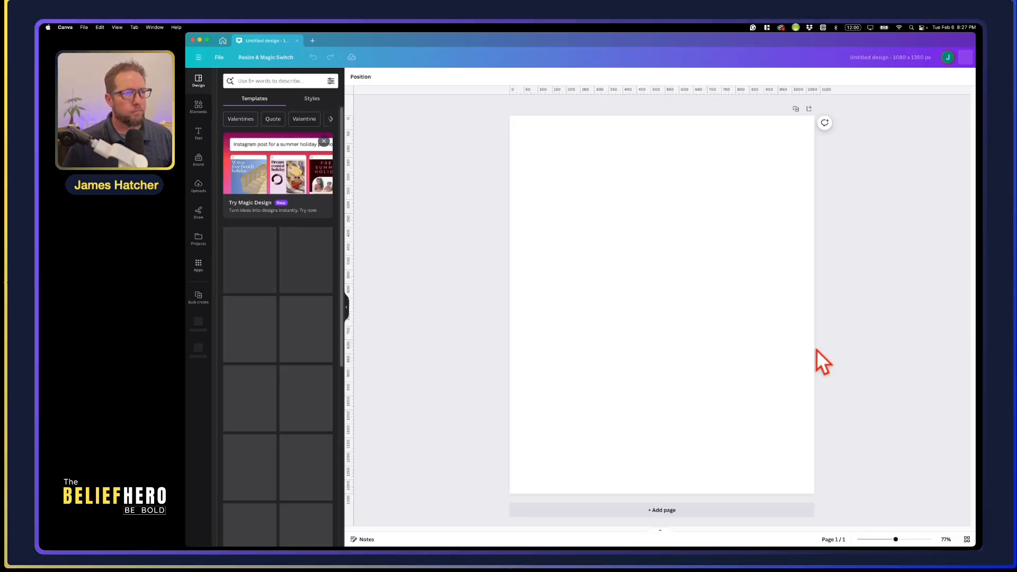
{"action": "left_click", "coordinate": [297, 41]}
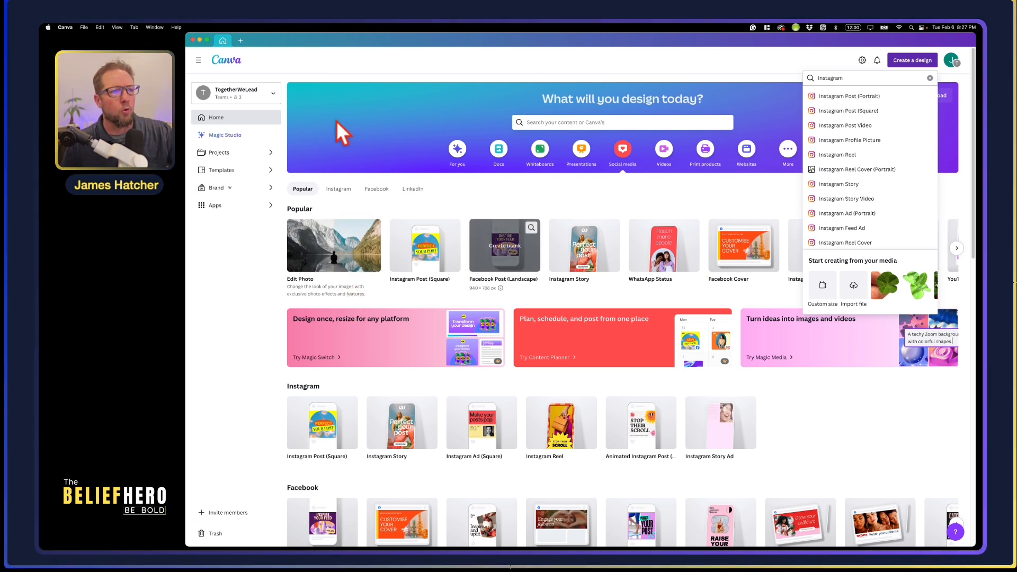
Return to the recent designs and move the Pink Purple Business Solution Pitch Deck to the trash
{"action": "left_click", "coordinate": [228, 61]}
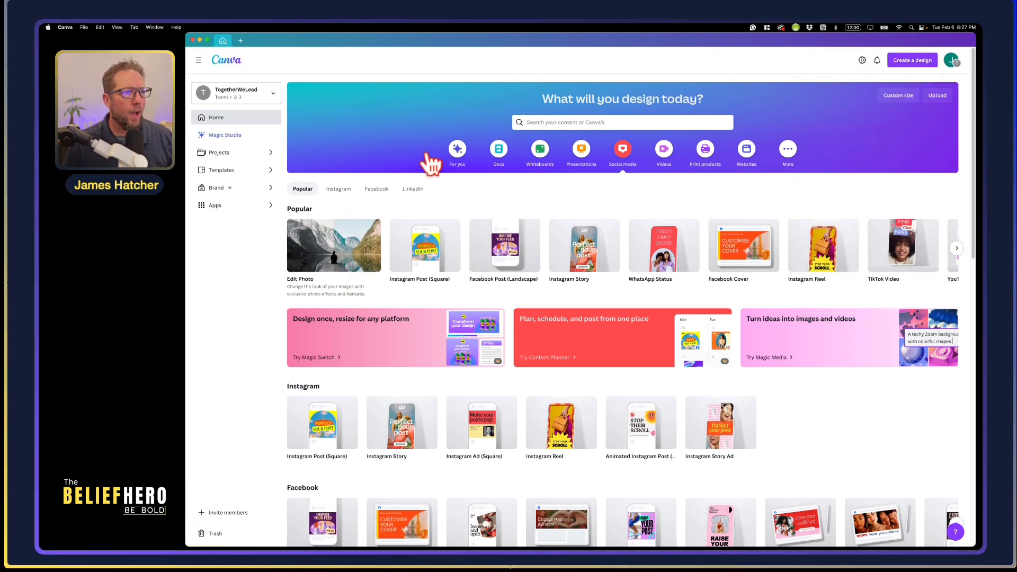
{"action": "left_click", "coordinate": [460, 154]}
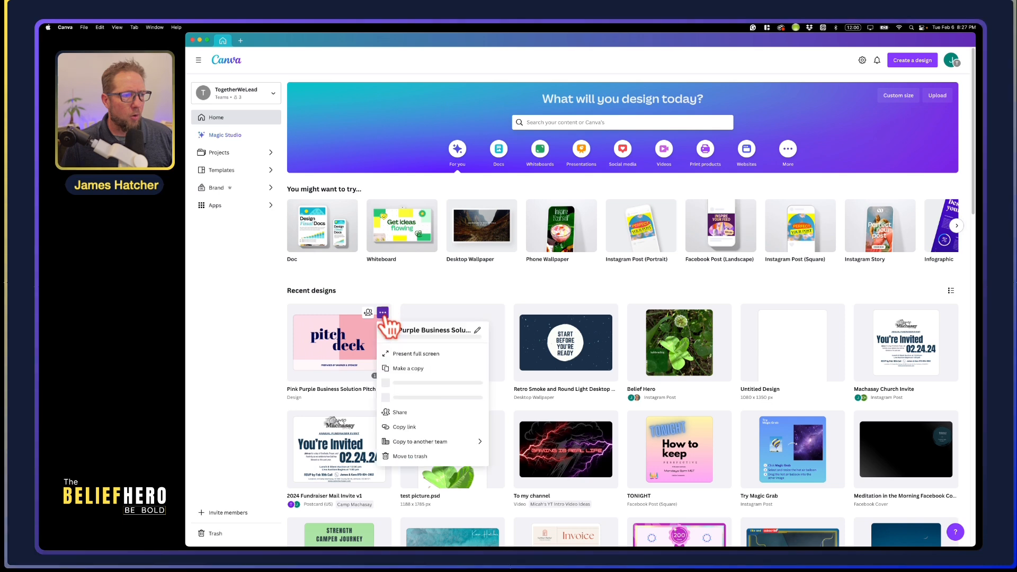
{"action": "left_click", "coordinate": [383, 313]}
{"action": "left_click", "coordinate": [415, 392]}
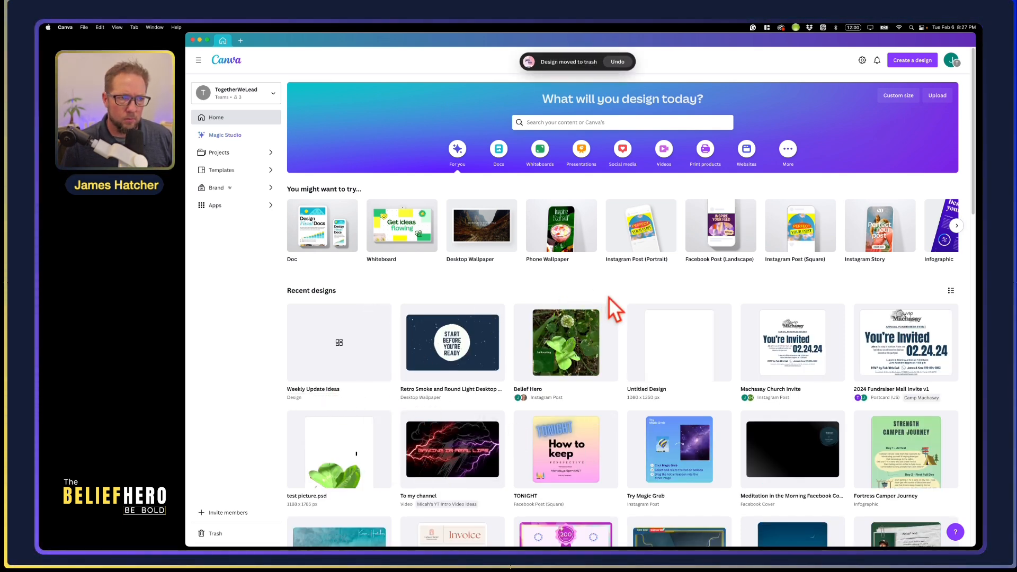
Browse the social media design types and templates for Instagram, Facebook and LinkedIn
{"action": "left_click", "coordinate": [635, 159]}
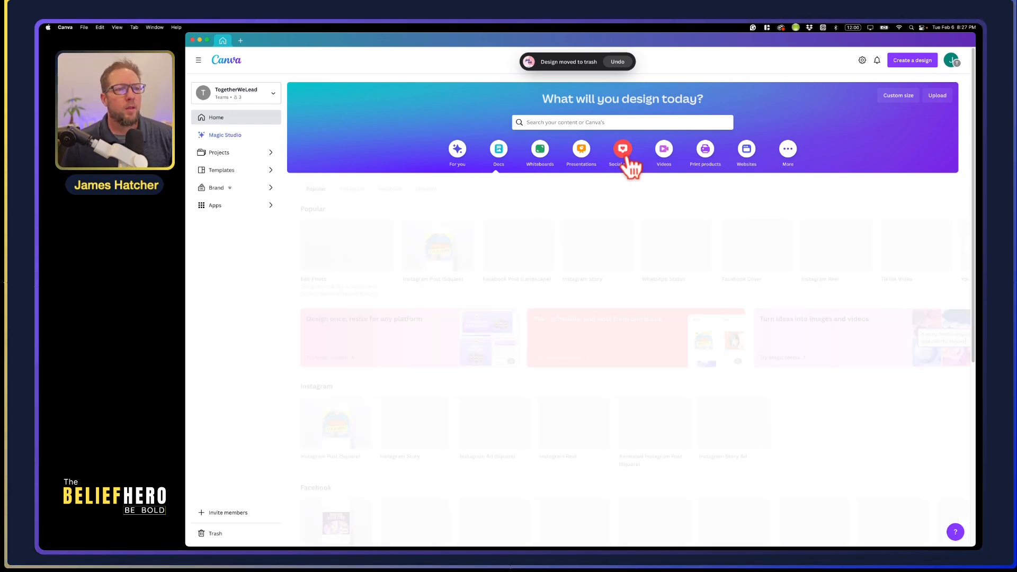
{"action": "scroll", "coordinate": [517, 371], "scroll_direction": "down", "scroll_amount": 3}
{"action": "scroll", "coordinate": [510, 365], "scroll_direction": "down", "scroll_amount": 3}
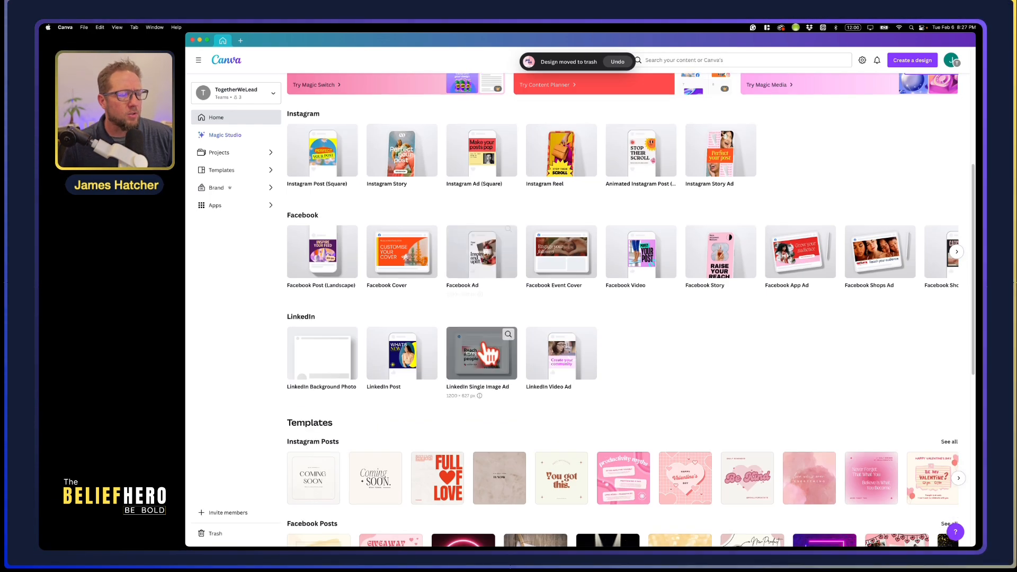
{"action": "scroll", "coordinate": [706, 391], "scroll_direction": "down", "scroll_amount": 5}
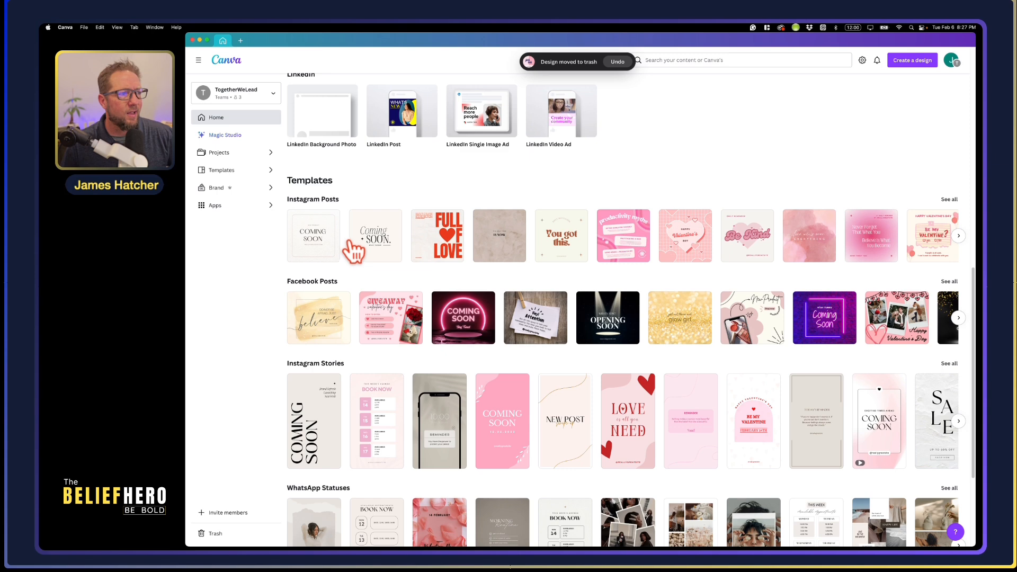
Browse the remaining social media templates, including Instagram Stories, WhatsApp Statuses and several sets of Facebook Covers
{"action": "scroll", "coordinate": [427, 374], "scroll_direction": "down", "scroll_amount": 2}
{"action": "scroll", "coordinate": [758, 358], "scroll_direction": "down", "scroll_amount": 3}
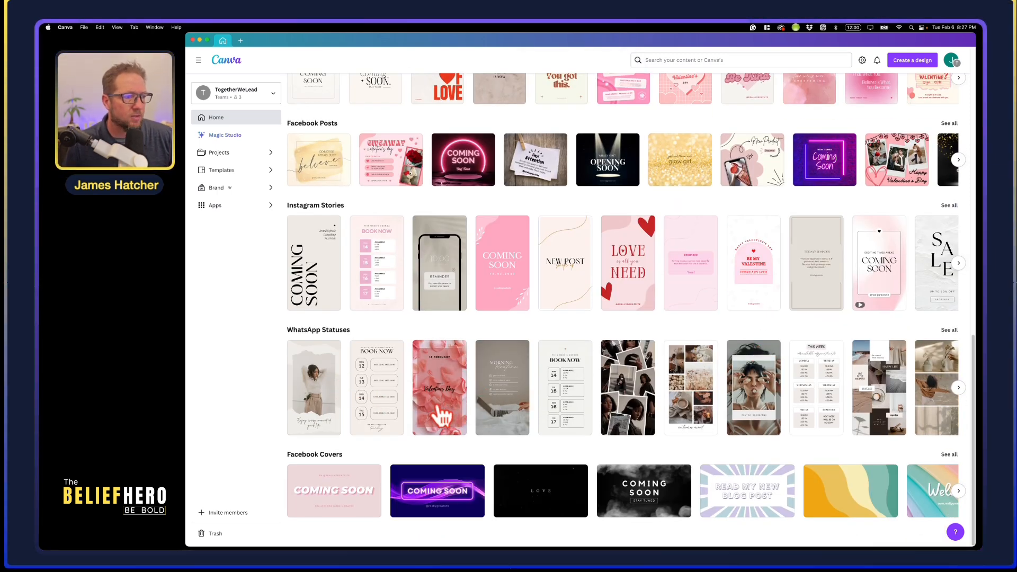
{"action": "left_click", "coordinate": [958, 491]}
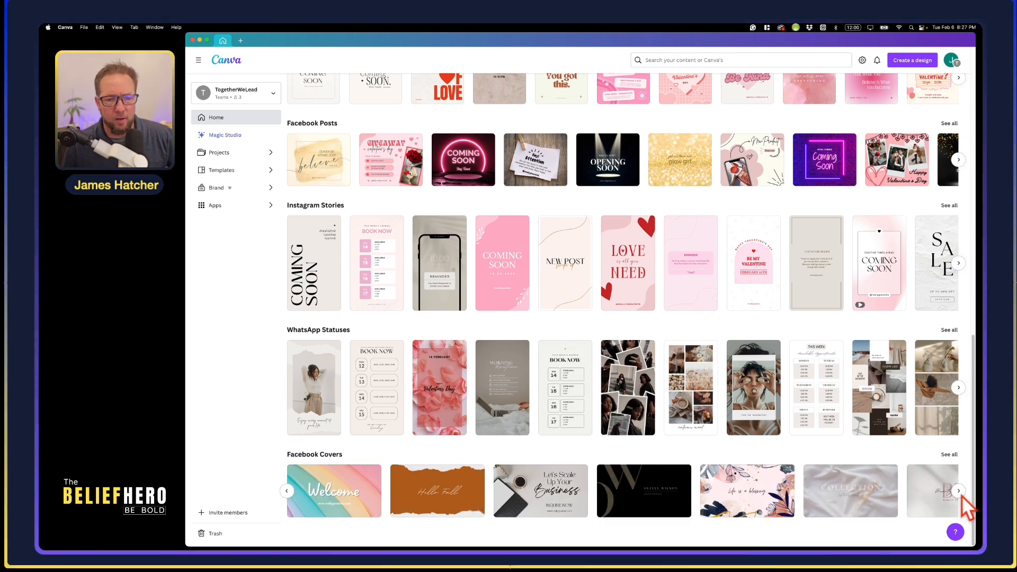
{"action": "left_click", "coordinate": [961, 494]}
{"action": "left_click", "coordinate": [962, 494]}
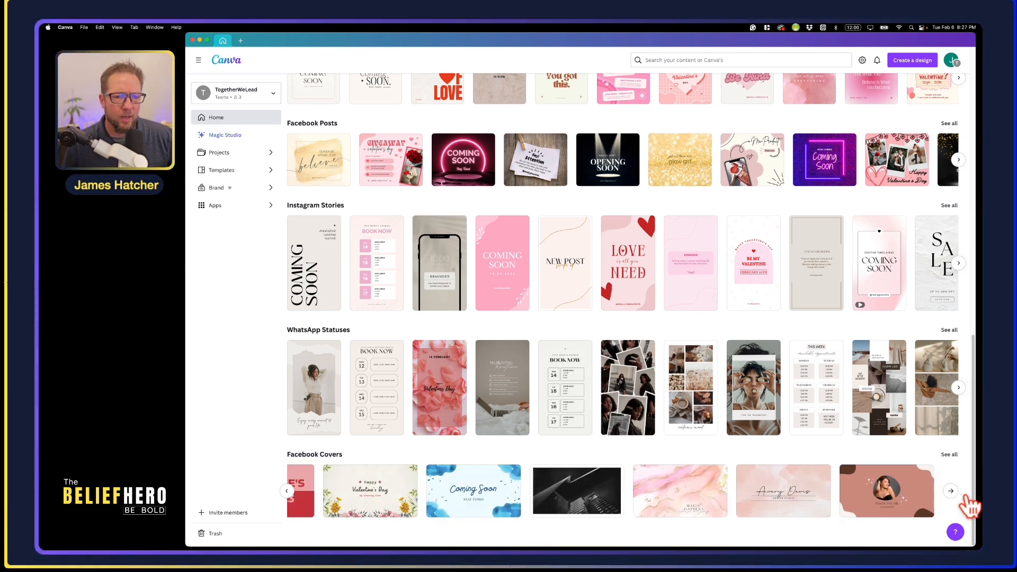
{"action": "scroll", "coordinate": [905, 469], "scroll_direction": "up", "scroll_amount": 15}
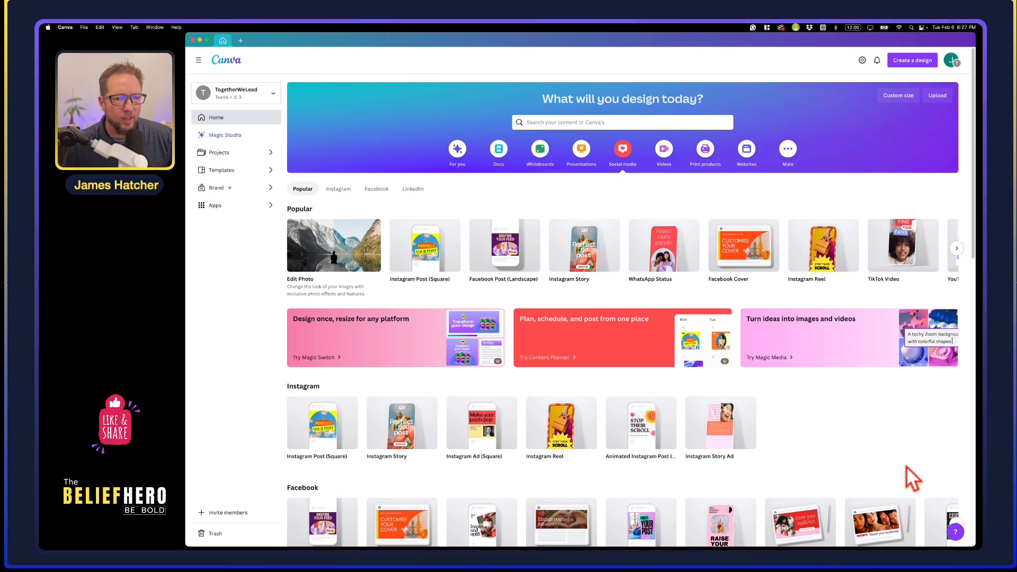
Browse the video design types and templates, create a blank Video design and close it
{"action": "left_click", "coordinate": [665, 151]}
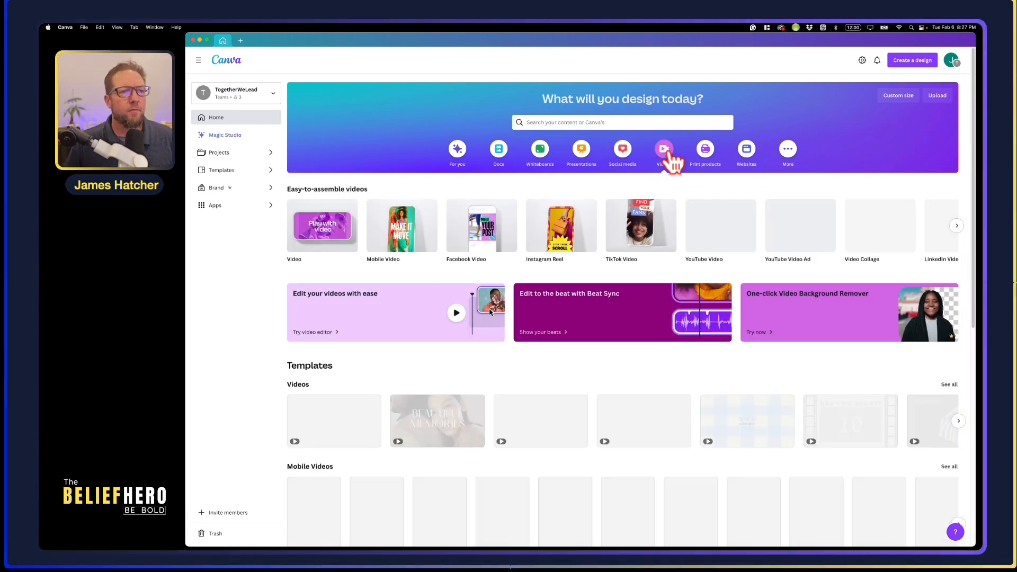
{"action": "scroll", "coordinate": [681, 351], "scroll_direction": "down", "scroll_amount": 5}
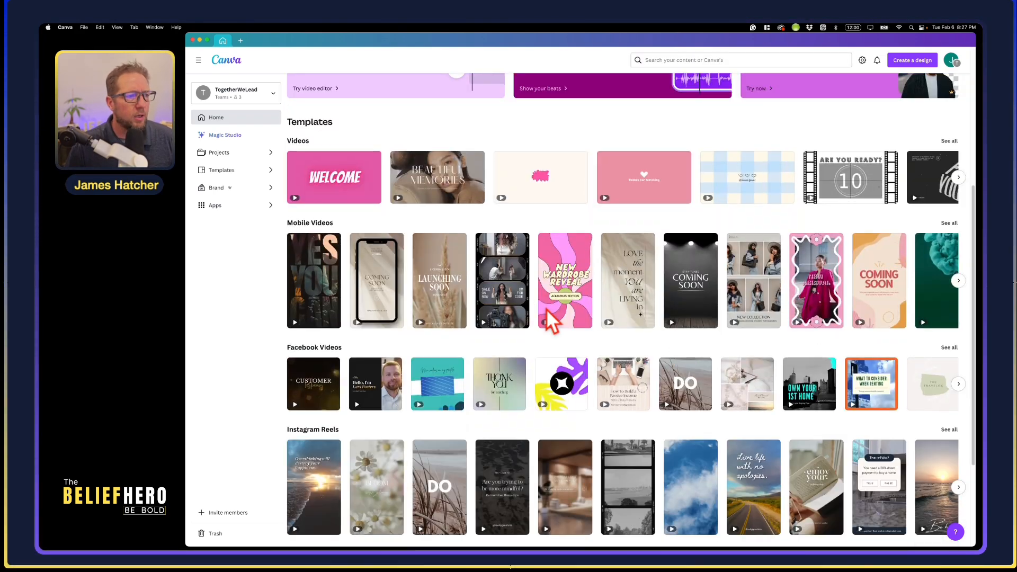
{"action": "scroll", "coordinate": [689, 410], "scroll_direction": "down", "scroll_amount": 3}
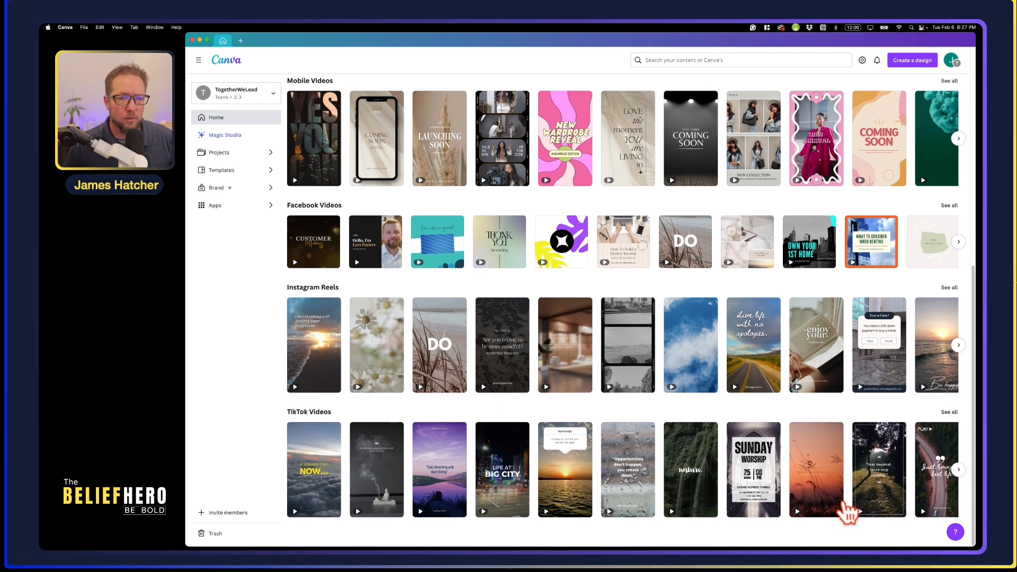
{"action": "scroll", "coordinate": [861, 493], "scroll_direction": "up", "scroll_amount": 8}
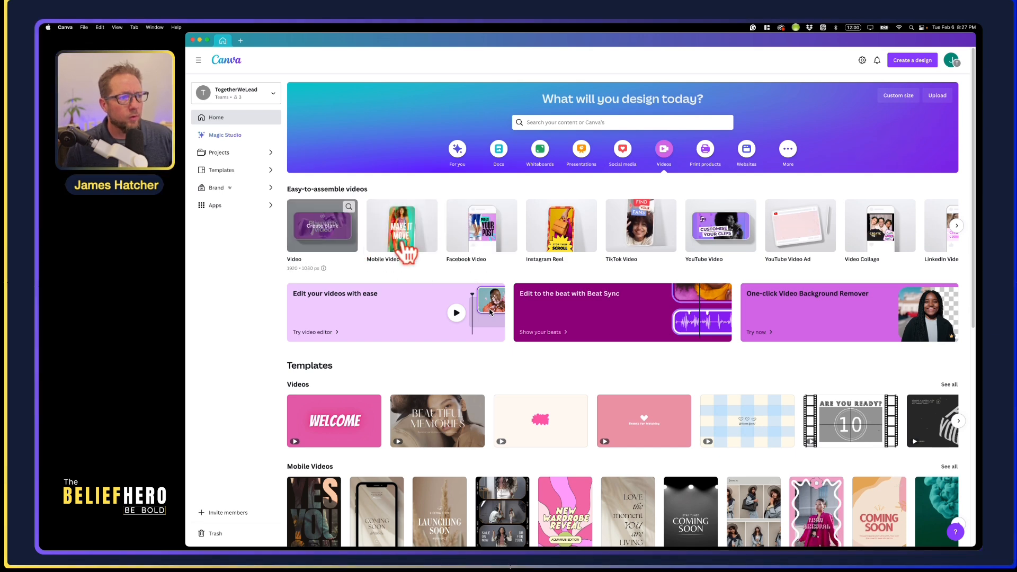
{"action": "left_click", "coordinate": [325, 239]}
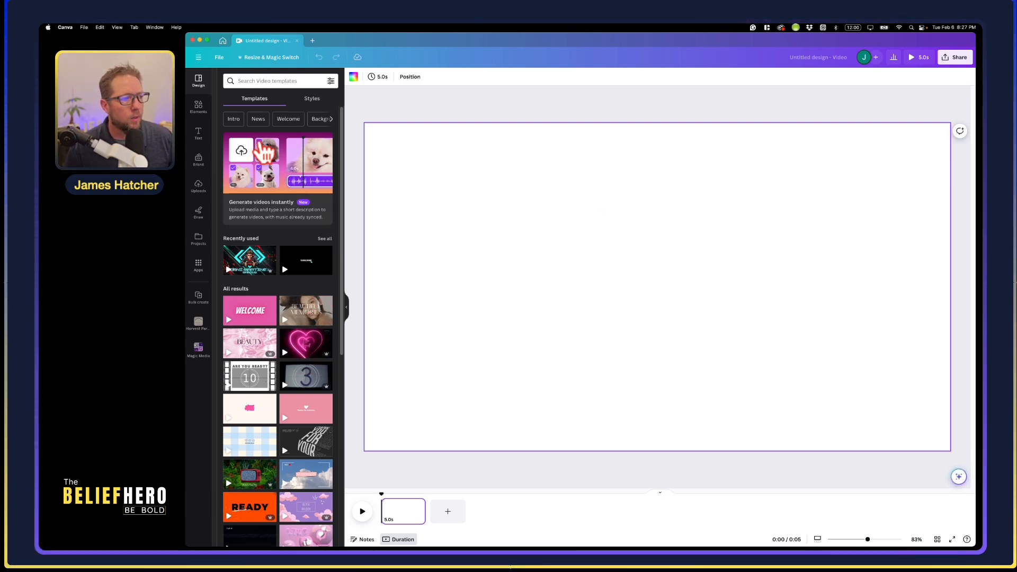
{"action": "left_click", "coordinate": [297, 41]}
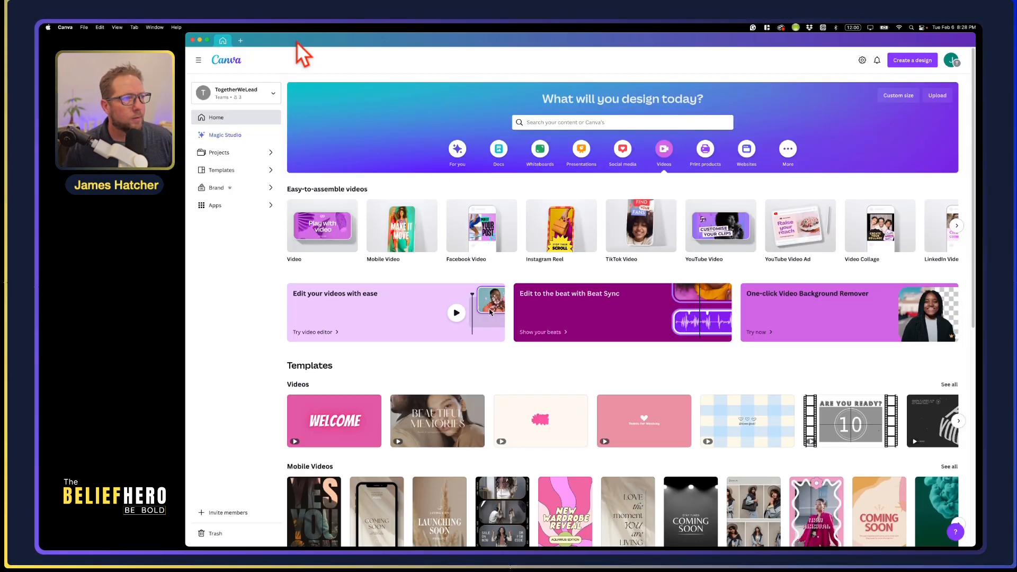
Revisit the recommended designs, then look through the further popular social media and video design types
{"action": "left_click", "coordinate": [459, 151]}
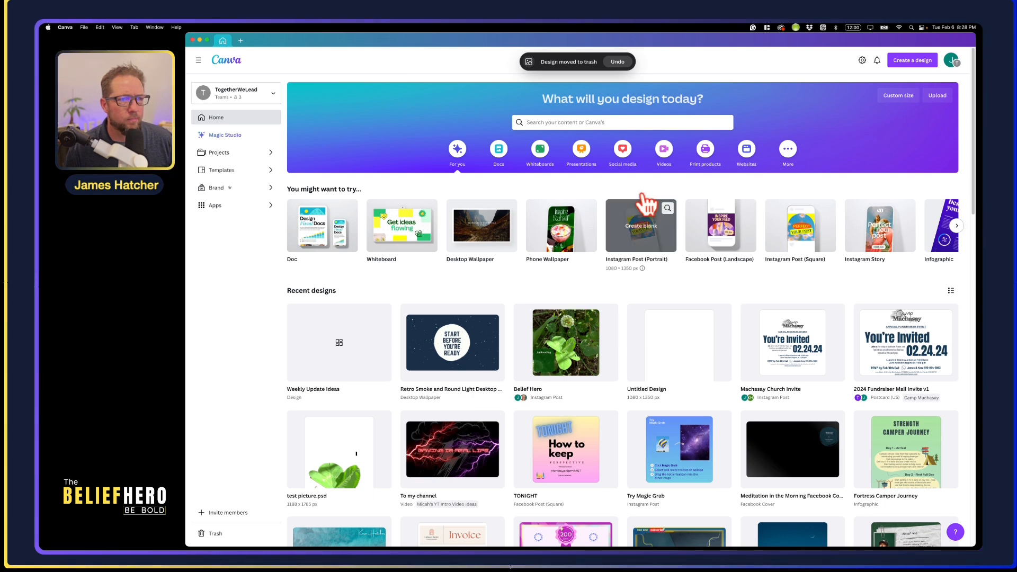
{"action": "left_click", "coordinate": [623, 150]}
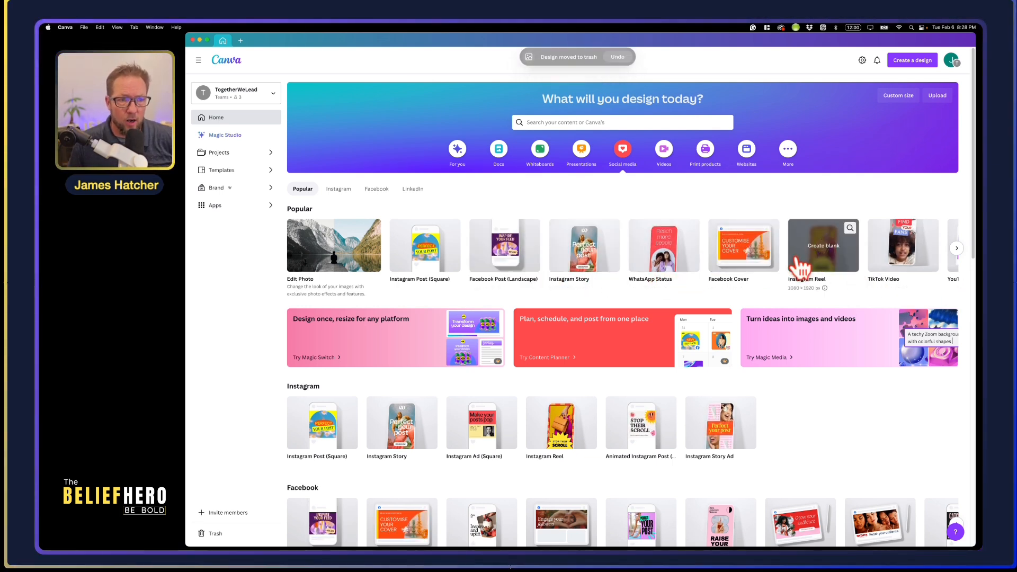
{"action": "left_click", "coordinate": [956, 249]}
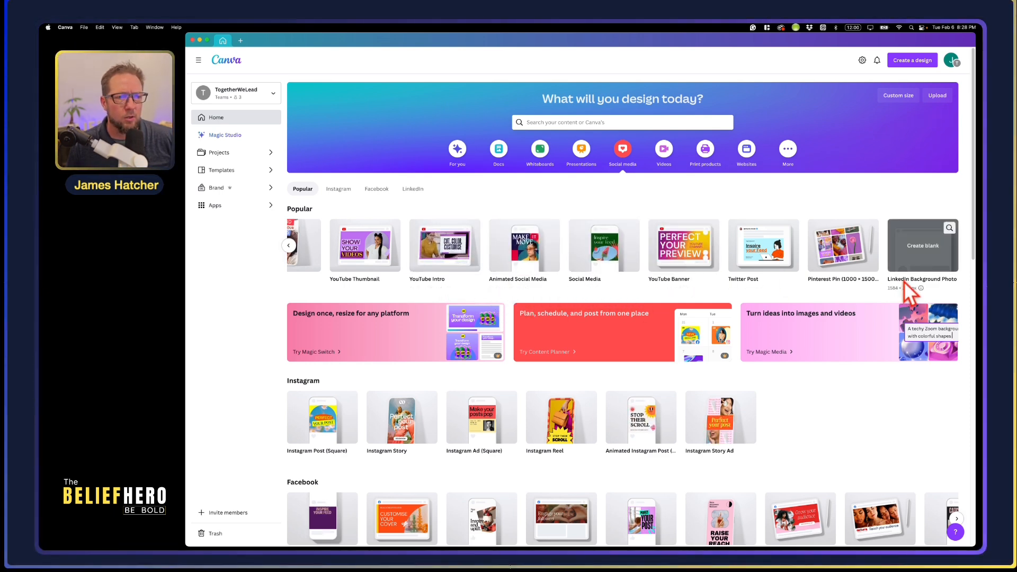
{"action": "left_click", "coordinate": [669, 154]}
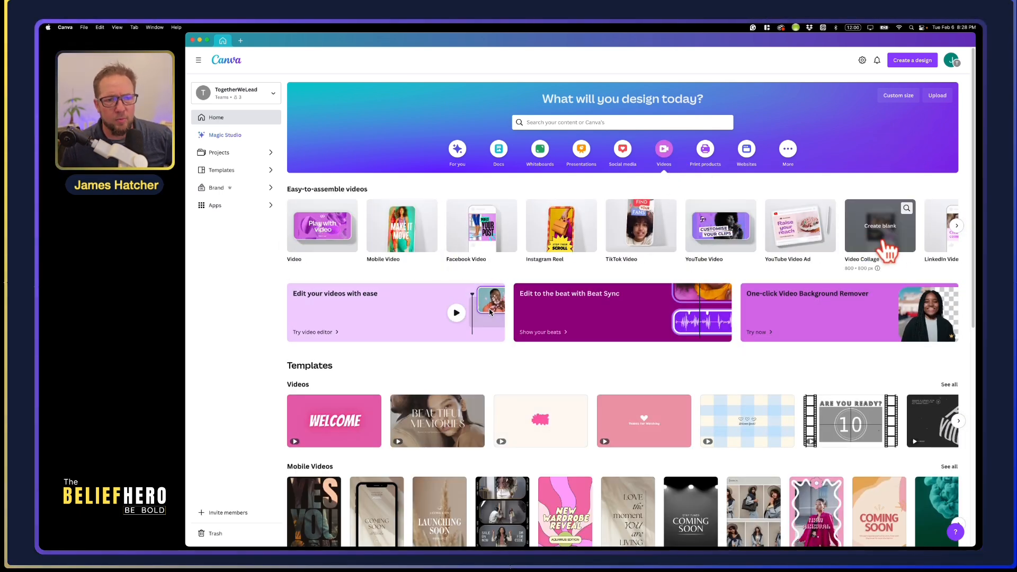
{"action": "left_click", "coordinate": [957, 227]}
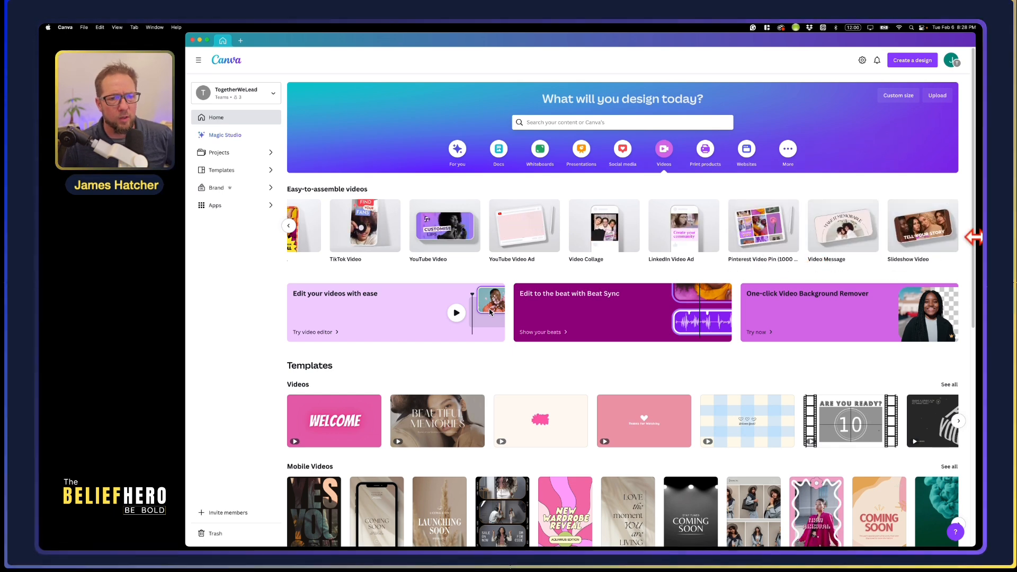
Browse the design types and templates for print products and websites
{"action": "left_click", "coordinate": [712, 158]}
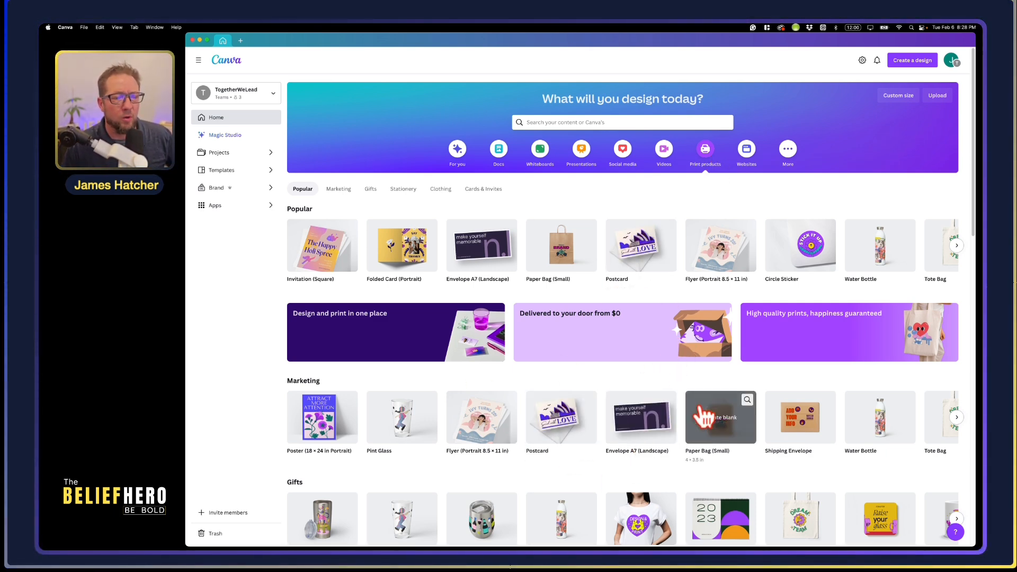
{"action": "scroll", "coordinate": [685, 250], "scroll_direction": "down", "scroll_amount": 15}
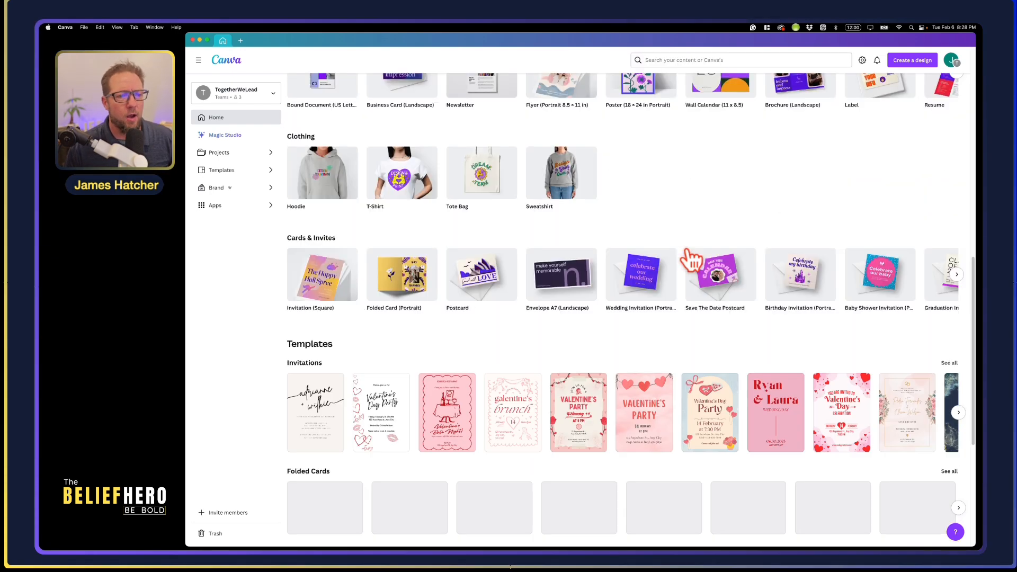
{"action": "scroll", "coordinate": [687, 251], "scroll_direction": "up", "scroll_amount": 15}
{"action": "left_click", "coordinate": [745, 153]}
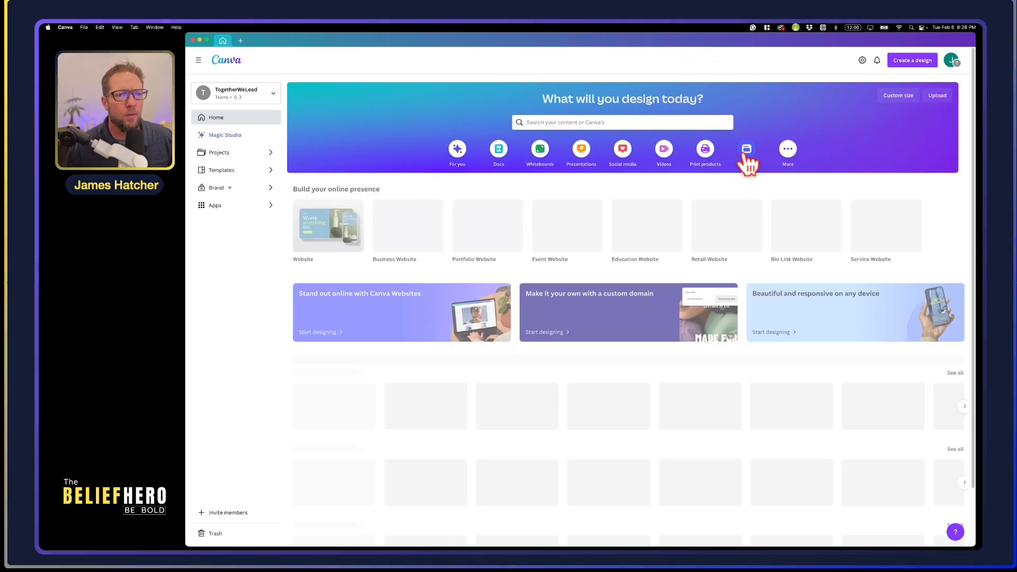
{"action": "scroll", "coordinate": [714, 475], "scroll_direction": "down", "scroll_amount": 3}
{"action": "scroll", "coordinate": [714, 475], "scroll_direction": "up", "scroll_amount": 3}
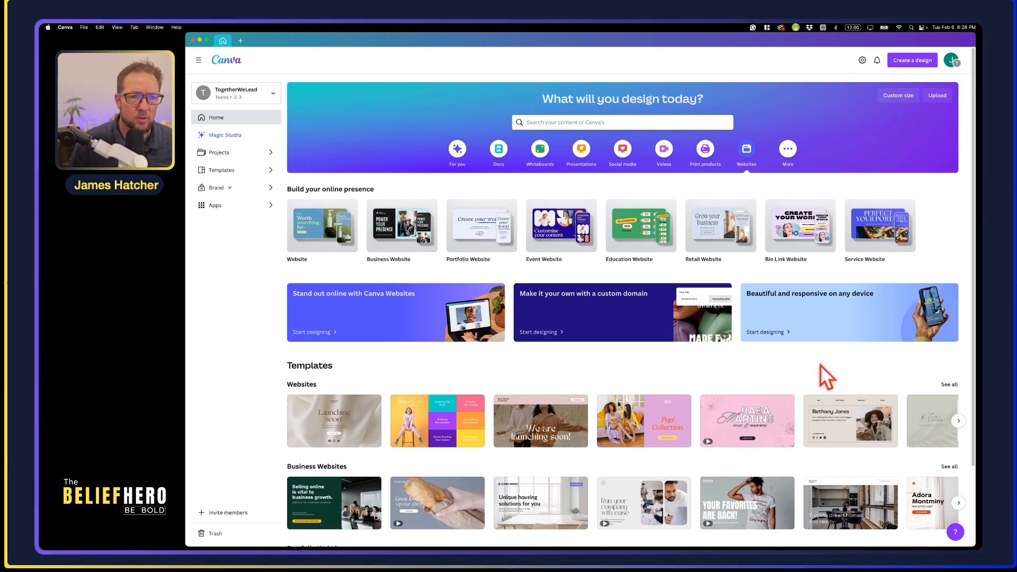
Browse the infographic, photo collage, desktop wallpaper, graph and book cover templates in the More category
{"action": "left_click", "coordinate": [790, 150]}
{"action": "scroll", "coordinate": [537, 294], "scroll_direction": "down", "scroll_amount": 2}
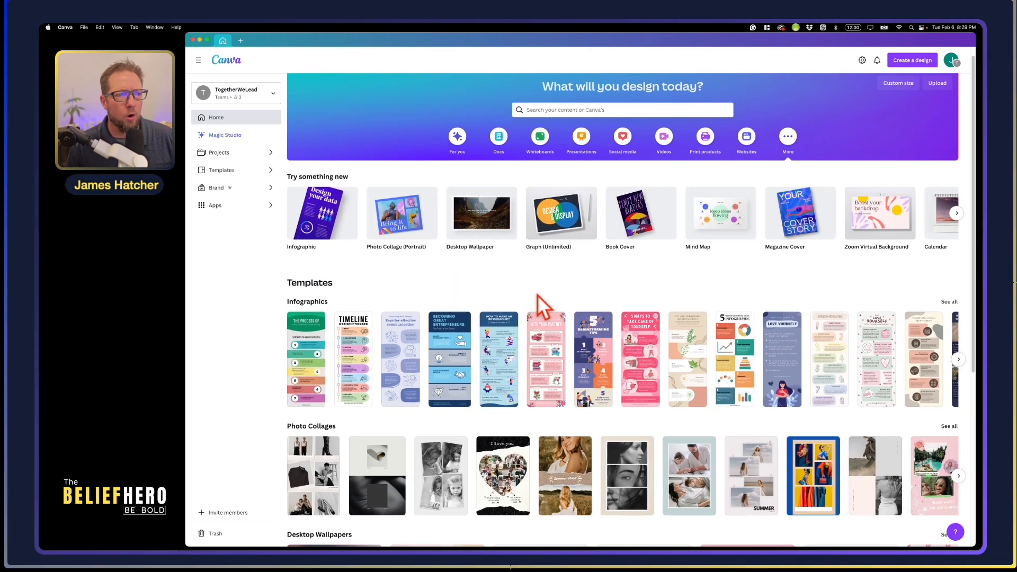
{"action": "scroll", "coordinate": [567, 255], "scroll_direction": "down", "scroll_amount": 2}
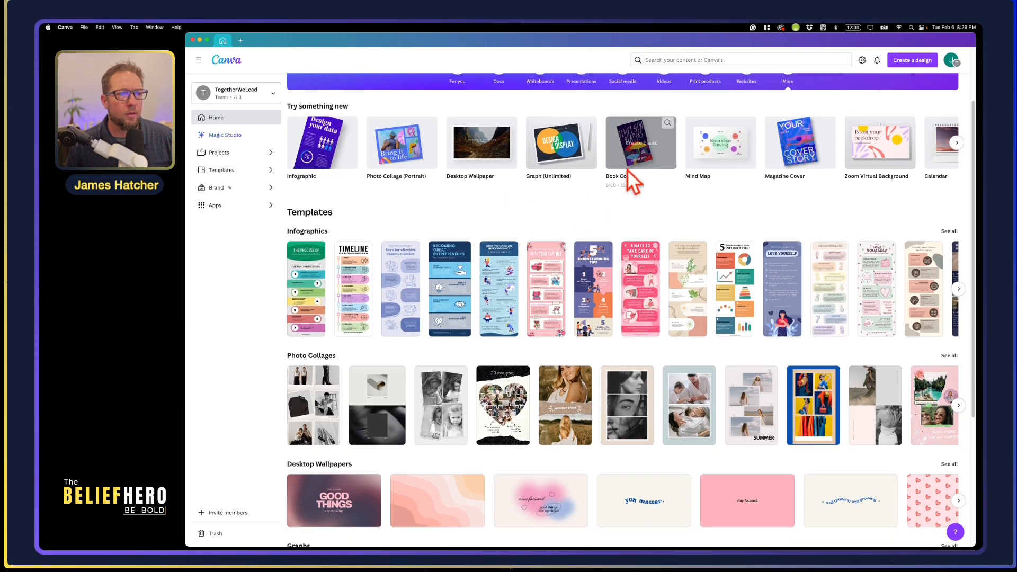
{"action": "scroll", "coordinate": [654, 236], "scroll_direction": "down", "scroll_amount": 5}
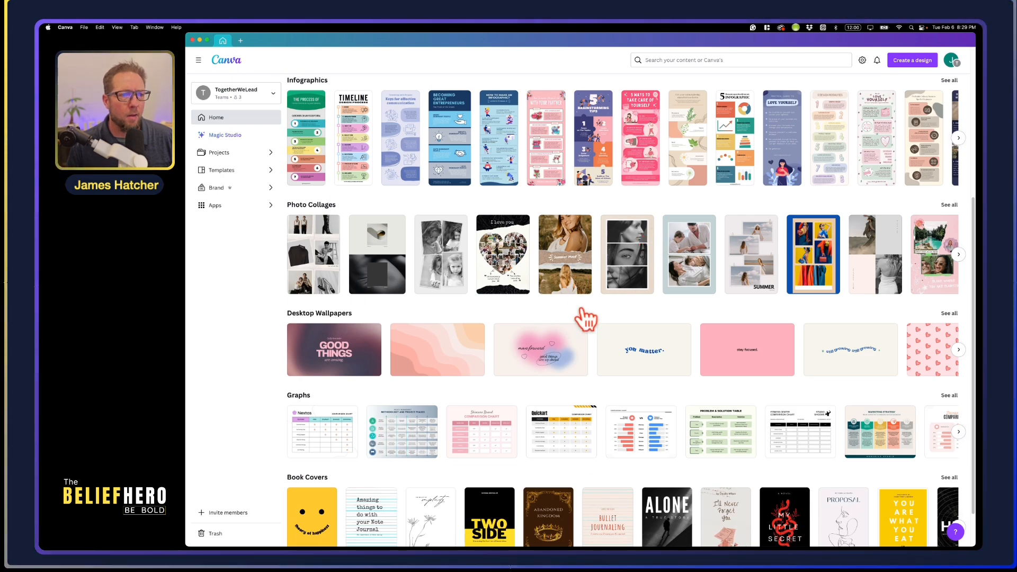
{"action": "scroll", "coordinate": [582, 318], "scroll_direction": "down", "scroll_amount": 2}
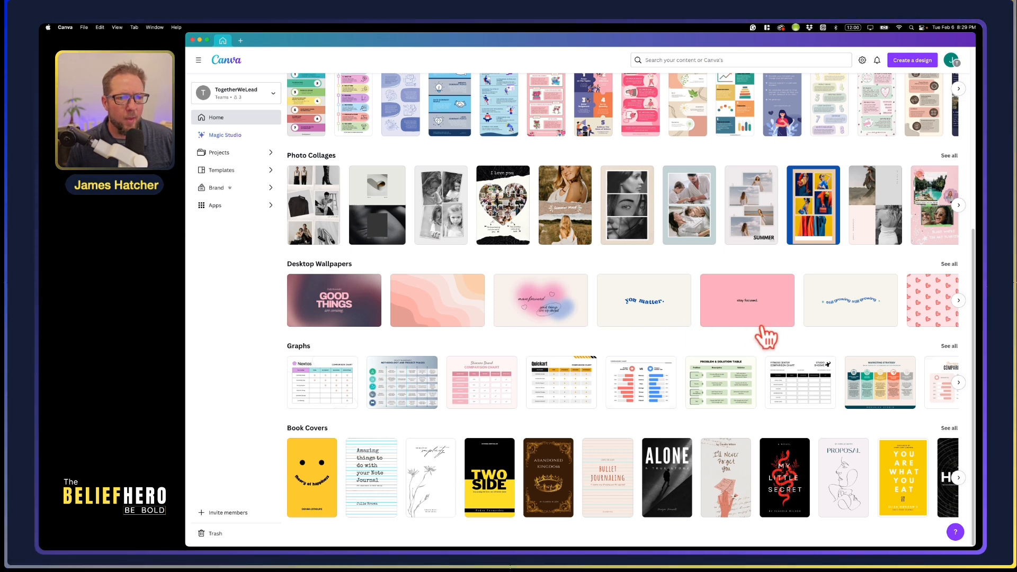
{"action": "left_click", "coordinate": [958, 300]}
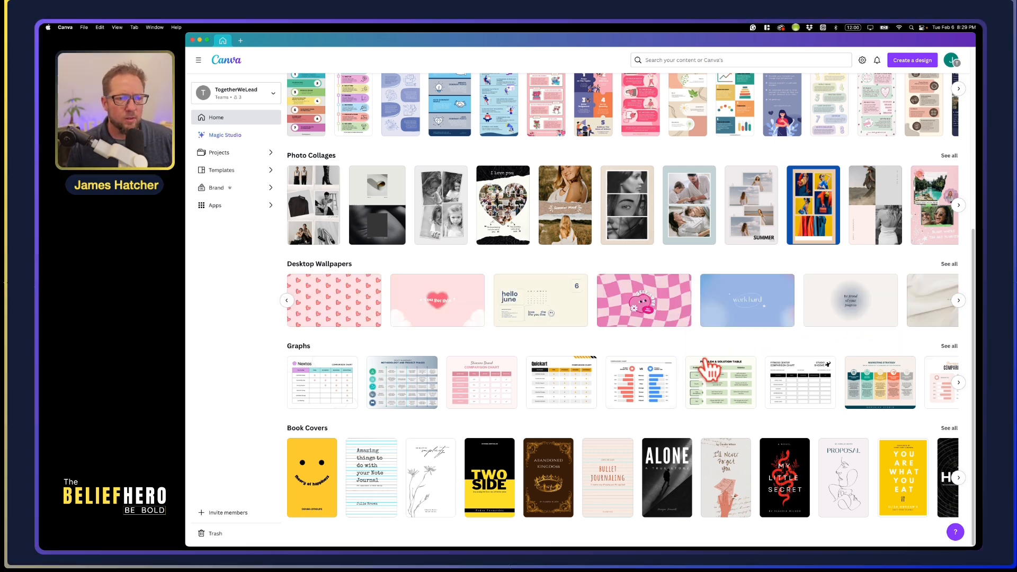
{"action": "scroll", "coordinate": [708, 364], "scroll_direction": "up", "scroll_amount": 10}
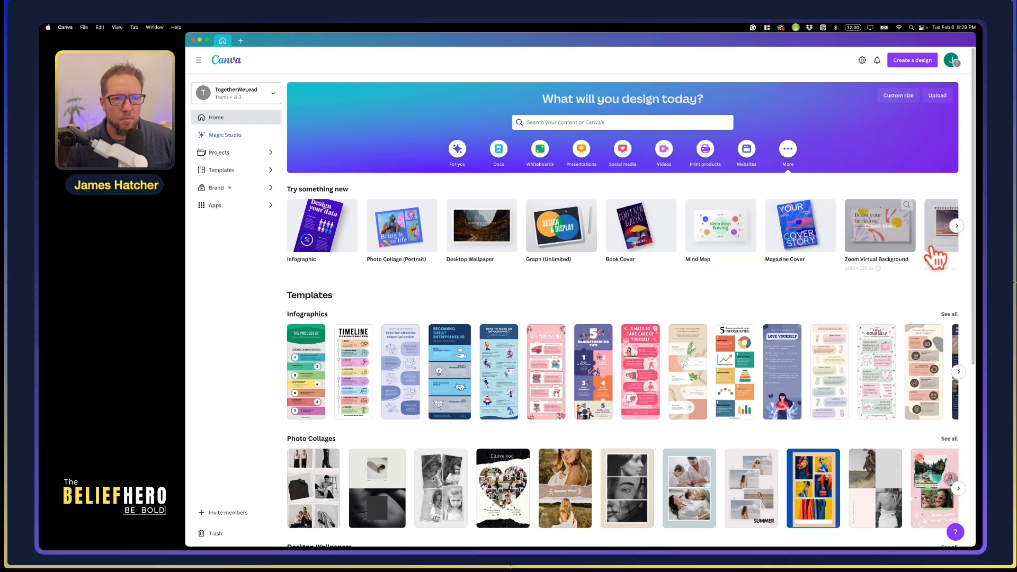
Look through the further "Try something new" design types, from Calendar and Planner to Concept Map and Ebook Cover
{"action": "left_click", "coordinate": [953, 233]}
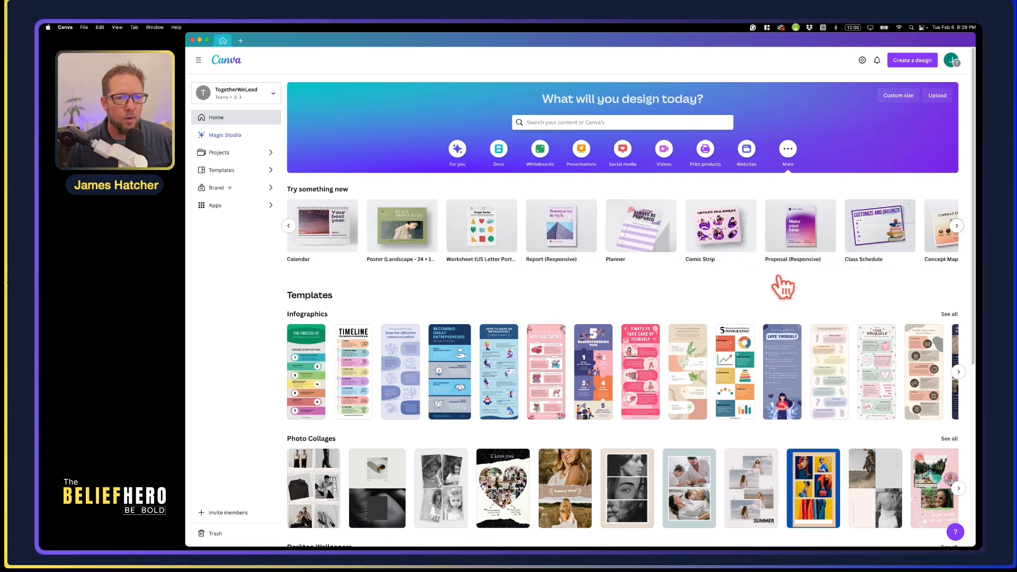
{"action": "left_click", "coordinate": [956, 227]}
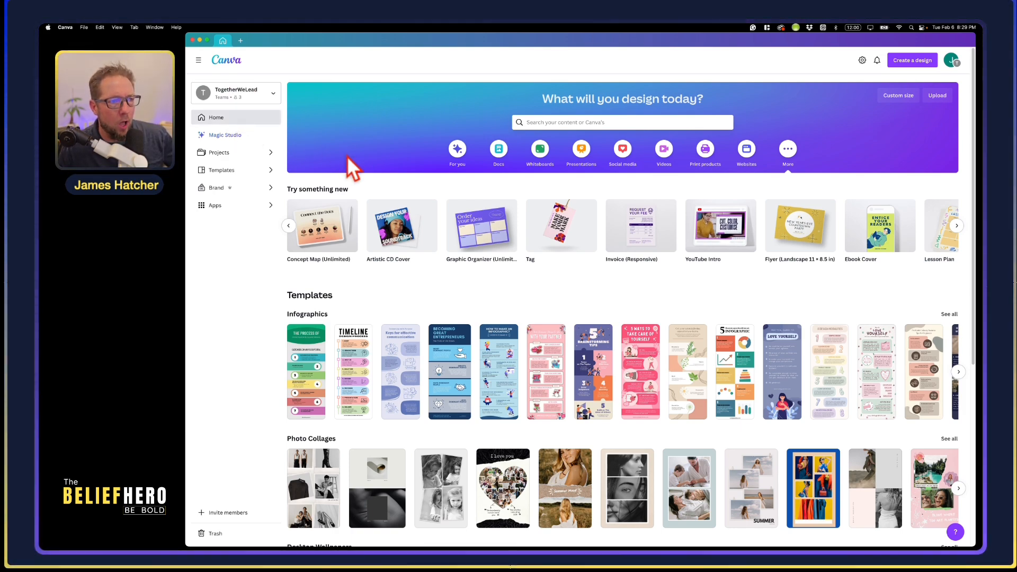
{"action": "scroll", "coordinate": [456, 291], "scroll_direction": "down", "scroll_amount": 5}
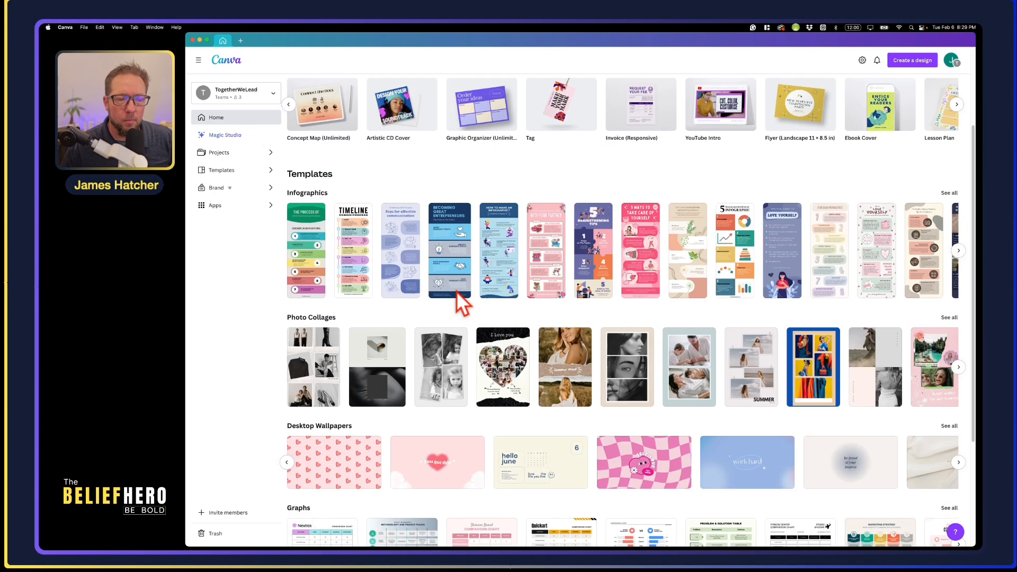
{"action": "scroll", "coordinate": [451, 313], "scroll_direction": "up", "scroll_amount": 5}
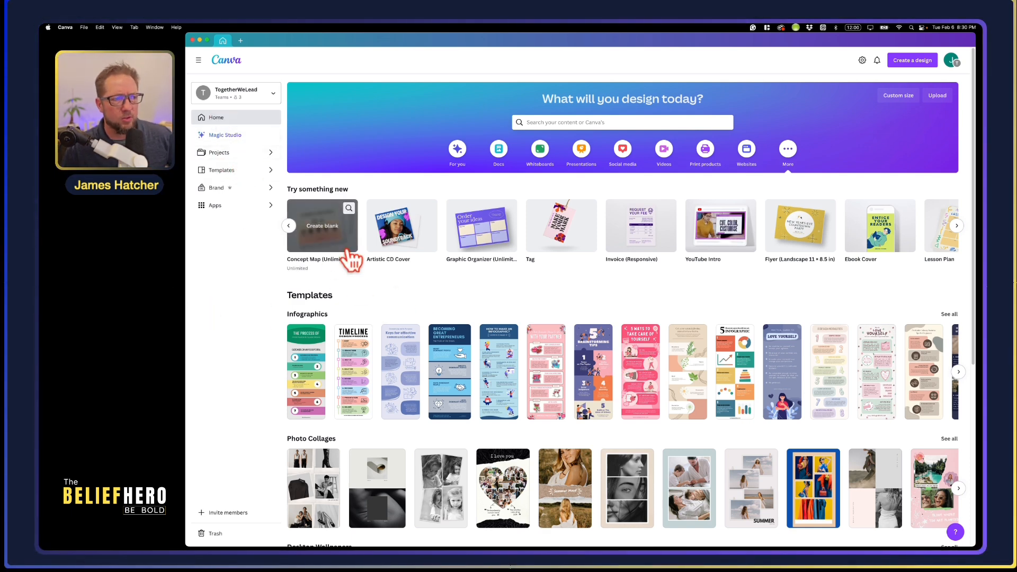
Return to the recommended designs and create a new blank Instagram Post (Square)
{"action": "left_click", "coordinate": [459, 151]}
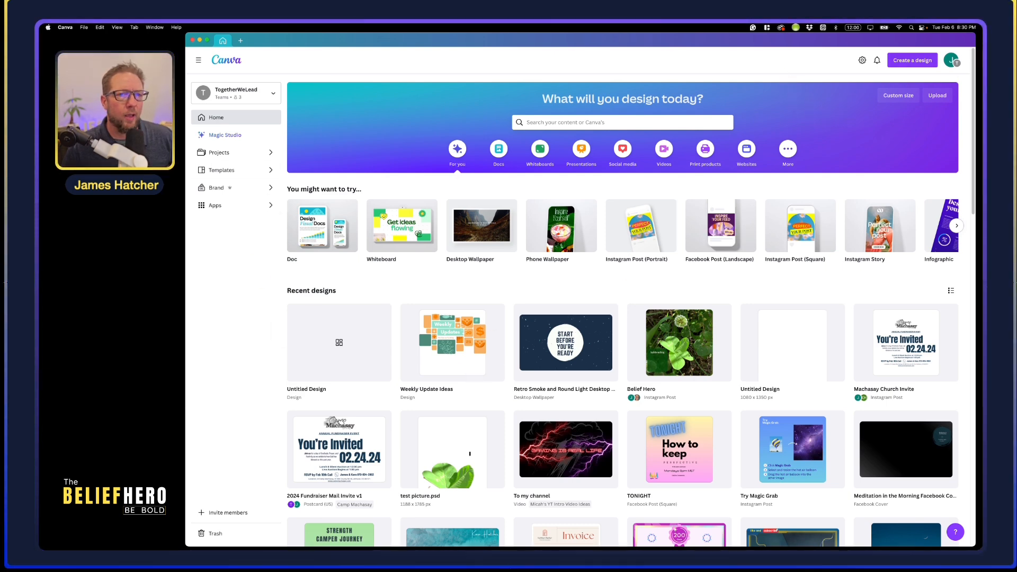
{"action": "left_click", "coordinate": [922, 63]}
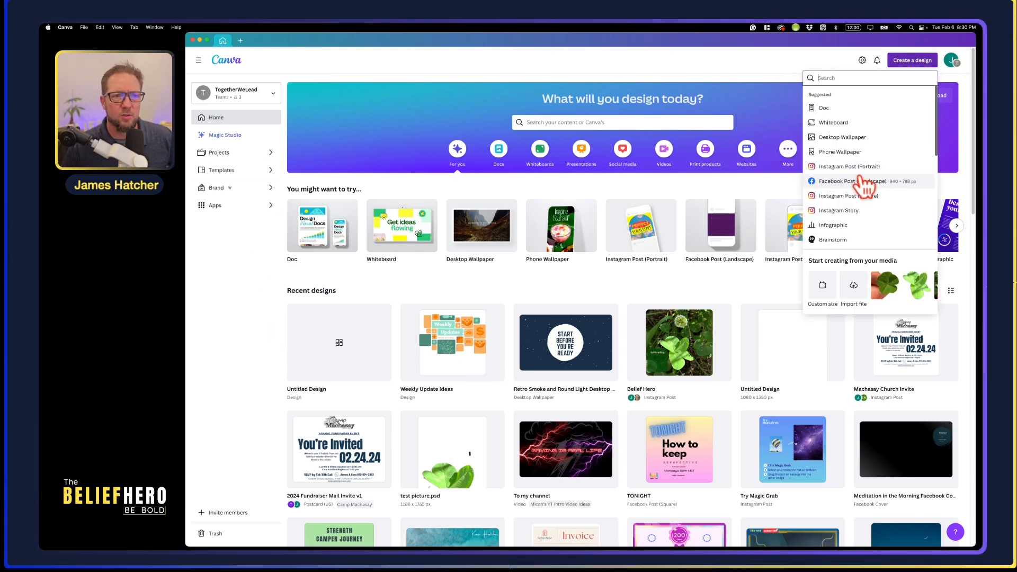
{"action": "left_click", "coordinate": [857, 199]}
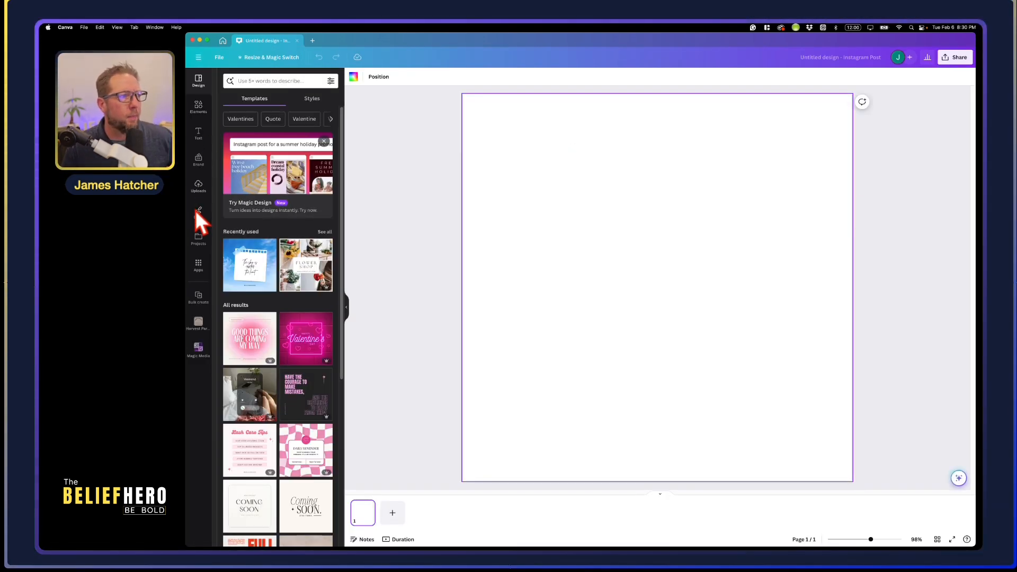
Add the uploaded photo of the clover with its white flower to the page and position it near the center
{"action": "left_click", "coordinate": [198, 185]}
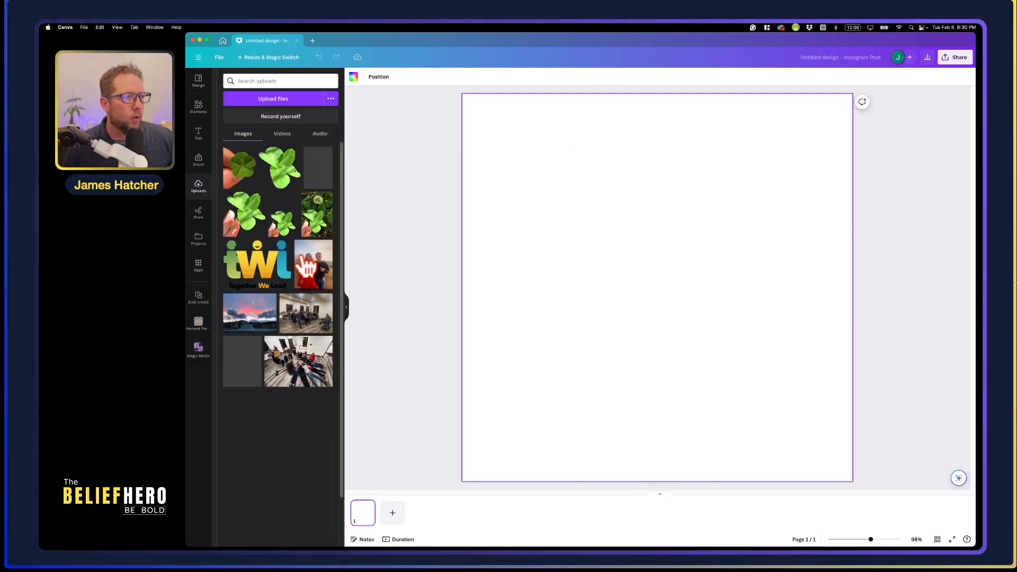
{"action": "left_click", "coordinate": [322, 232]}
{"action": "mouse_move", "coordinate": [696, 371]}
{"action": "left_mouse_down"}
{"action": "mouse_move", "coordinate": [599, 422]}
{"action": "mouse_move", "coordinate": [609, 406]}
{"action": "mouse_move", "coordinate": [620, 407]}
{"action": "mouse_move", "coordinate": [600, 425]}
{"action": "mouse_move", "coordinate": [637, 388]}
{"action": "mouse_move", "coordinate": [691, 386]}
{"action": "left_mouse_up"}
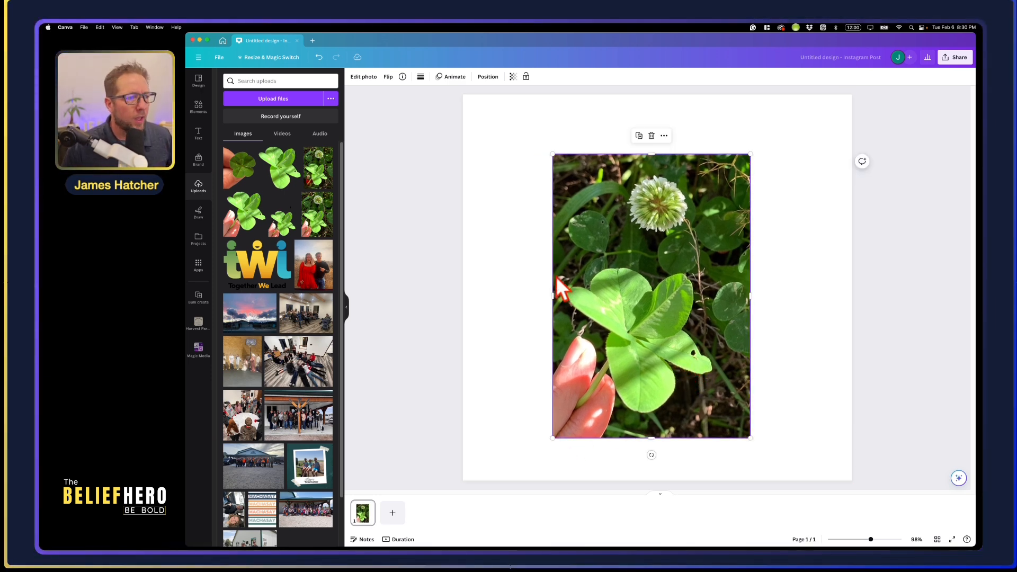
{"action": "mouse_move", "coordinate": [651, 308]}
{"action": "left_mouse_down"}
{"action": "mouse_move", "coordinate": [679, 299]}
{"action": "mouse_move", "coordinate": [655, 305]}
{"action": "mouse_move", "coordinate": [659, 294]}
{"action": "left_mouse_up"}
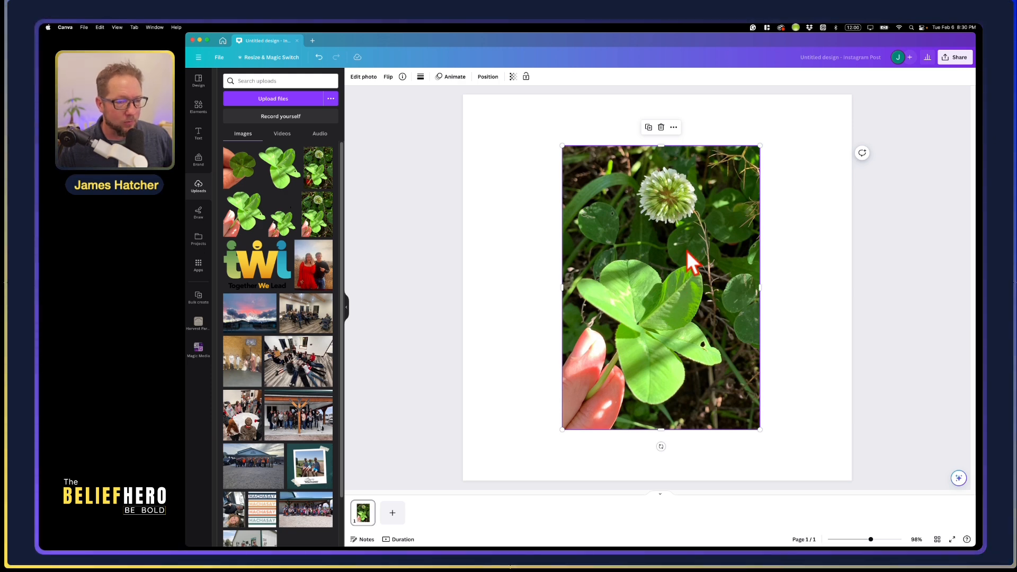
{"action": "left_click_drag", "start_coordinate": [684, 307], "coordinate": [689, 287]}
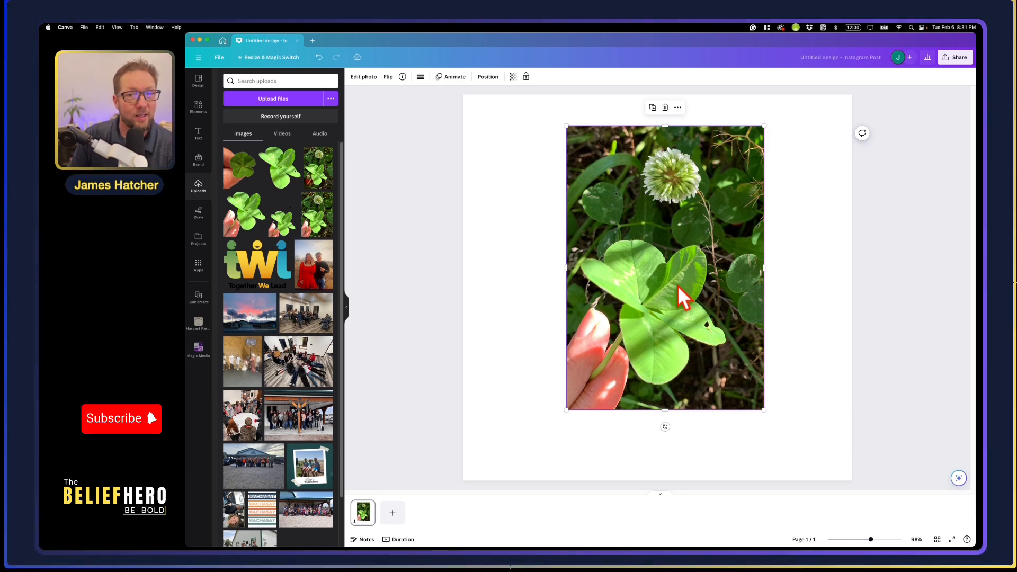
{"action": "left_click_drag", "start_coordinate": [691, 263], "coordinate": [689, 277]}
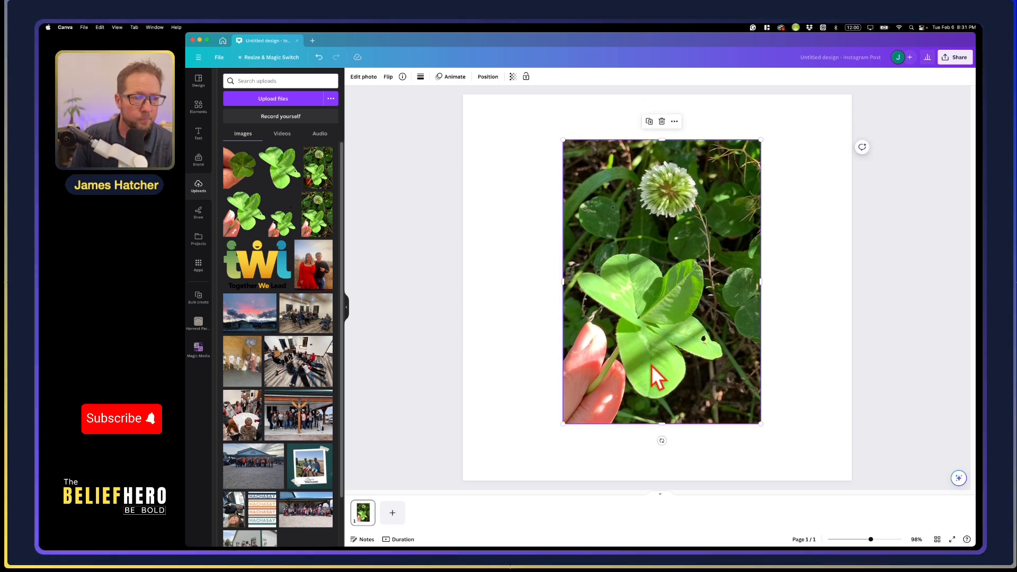
{"action": "left_click_drag", "start_coordinate": [761, 241], "coordinate": [769, 291]}
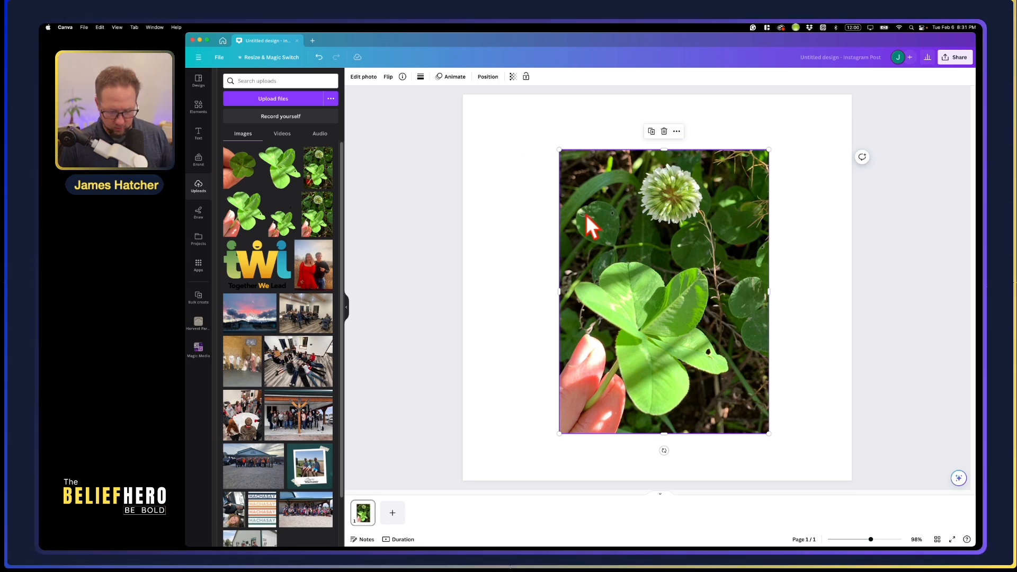
Replace the photo with a fresh copy of the clover photo, aligned to the page's left edge and enlarged to full page height
{"action": "key", "text": "Delete"}
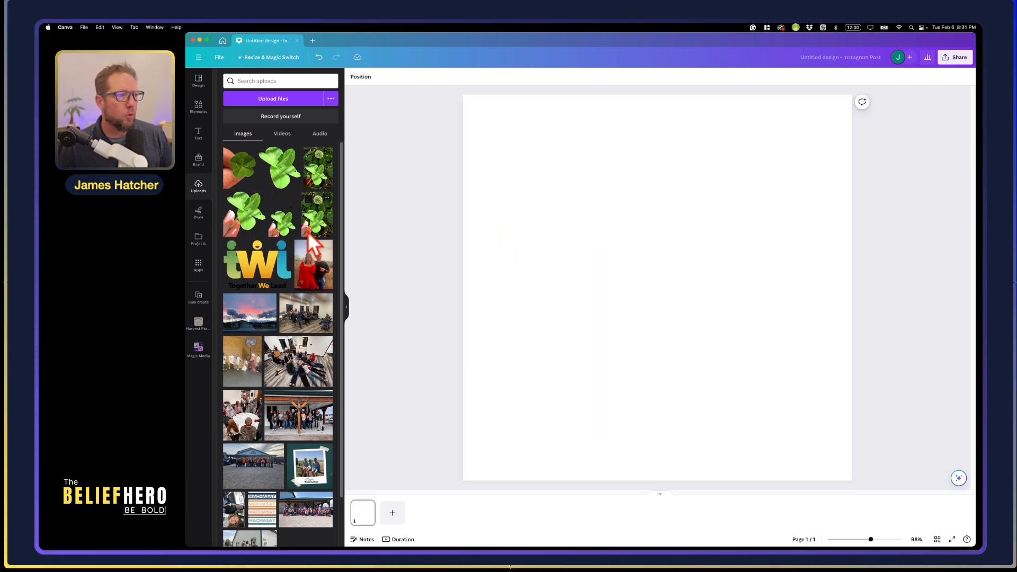
{"action": "left_click", "coordinate": [324, 238]}
{"action": "left_click_drag", "start_coordinate": [620, 318], "coordinate": [538, 346]}
{"action": "left_click_drag", "start_coordinate": [662, 197], "coordinate": [727, 95]}
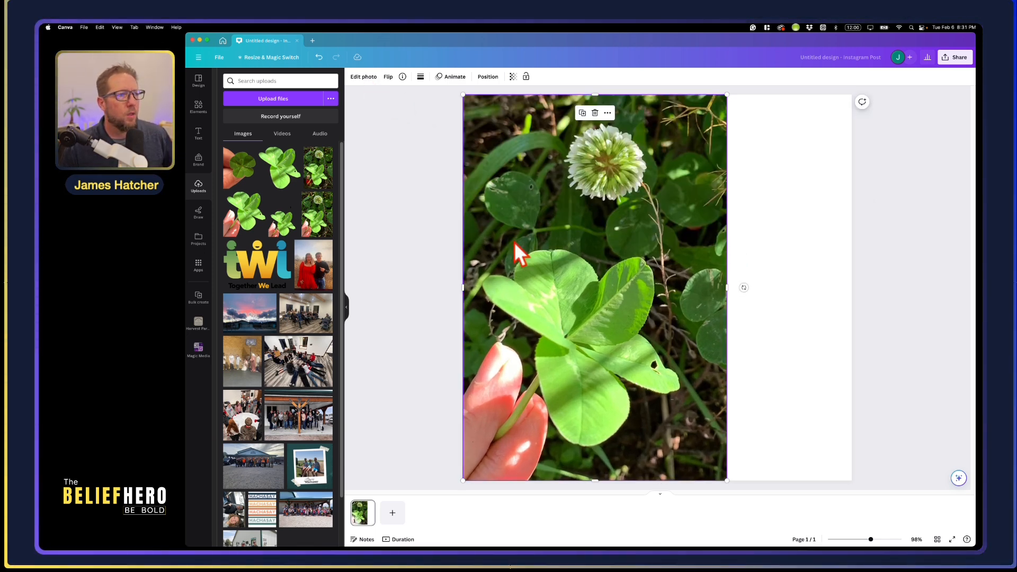
{"action": "left_click", "coordinate": [742, 352]}
{"action": "left_click", "coordinate": [720, 364]}
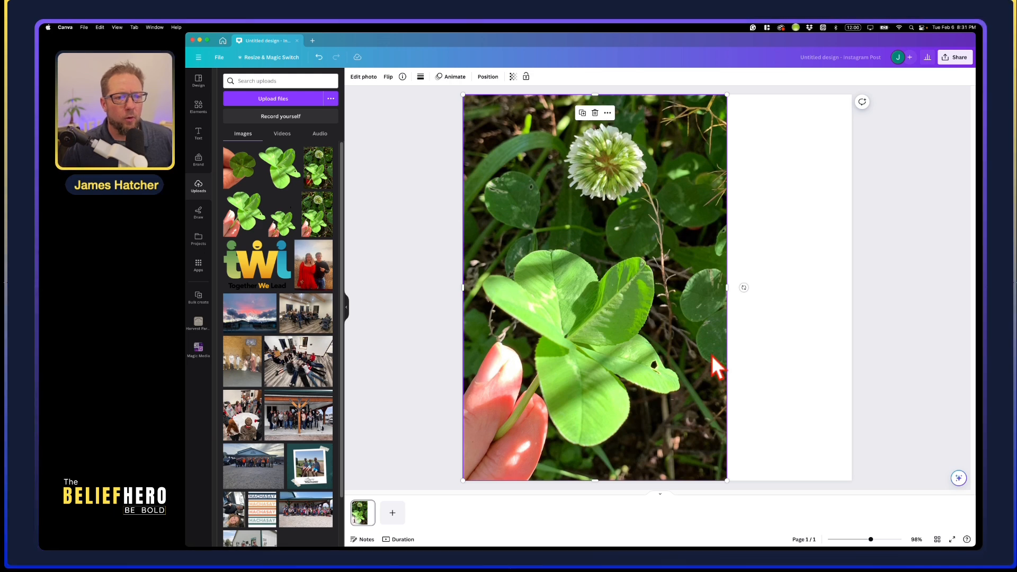
Generate Magic Expand results for the clover photo using the Whole Page size
{"action": "left_click", "coordinate": [364, 77]}
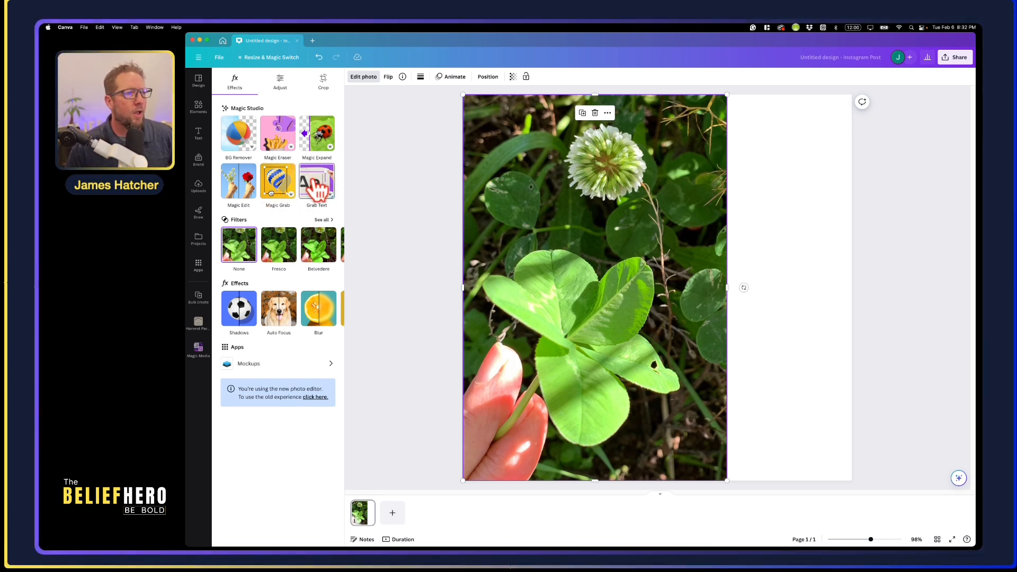
{"action": "left_click", "coordinate": [322, 138]}
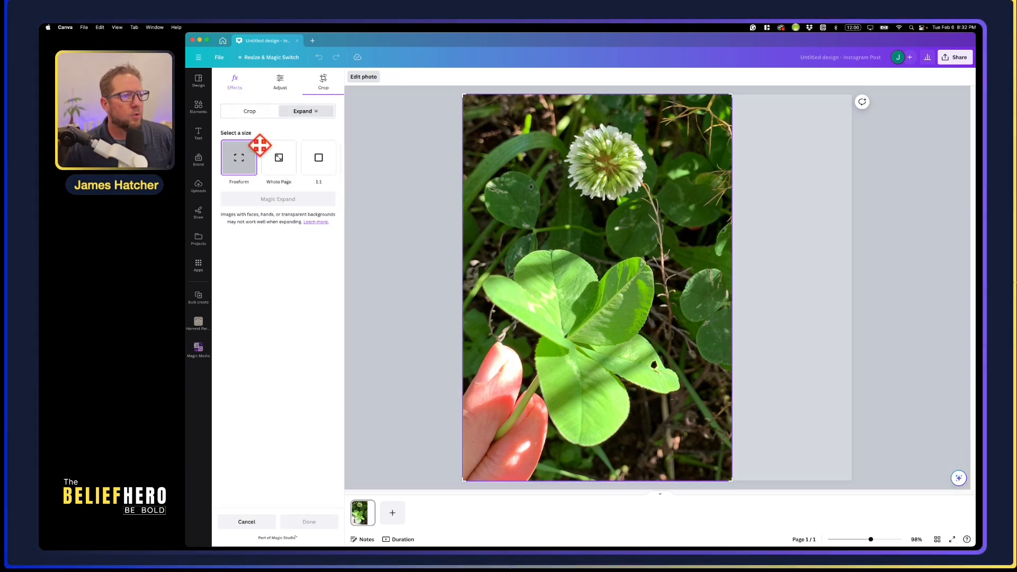
{"action": "left_click", "coordinate": [286, 169]}
{"action": "left_click", "coordinate": [276, 199]}
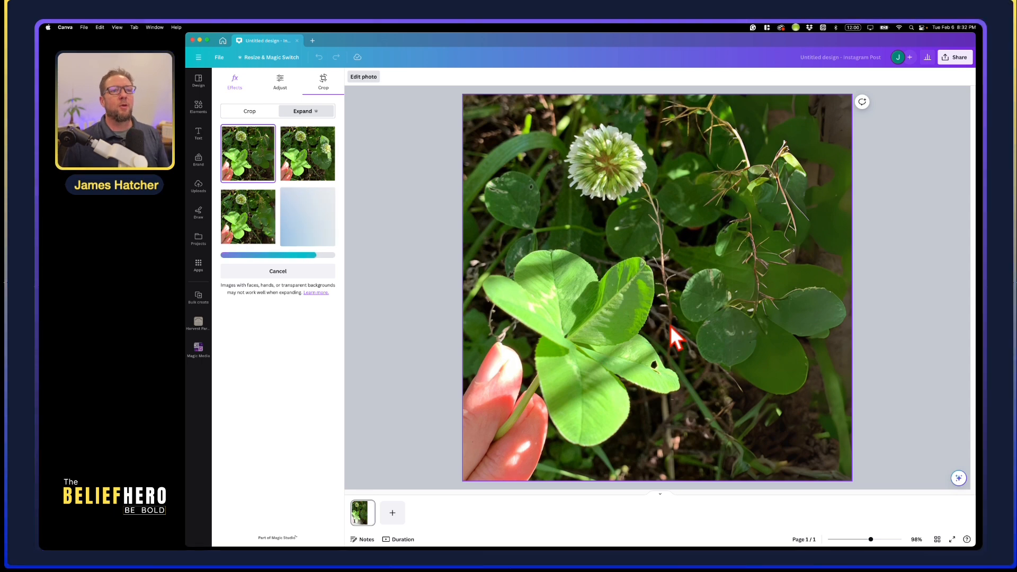
Compare the generated expansion results on the page and undo the expansion
{"action": "left_click", "coordinate": [307, 171]}
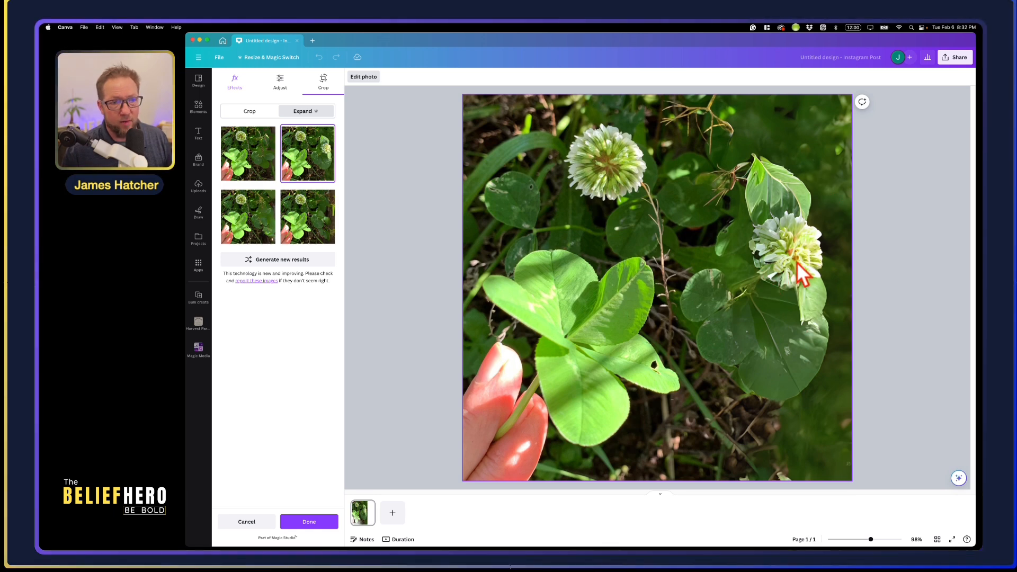
{"action": "left_click", "coordinate": [310, 233]}
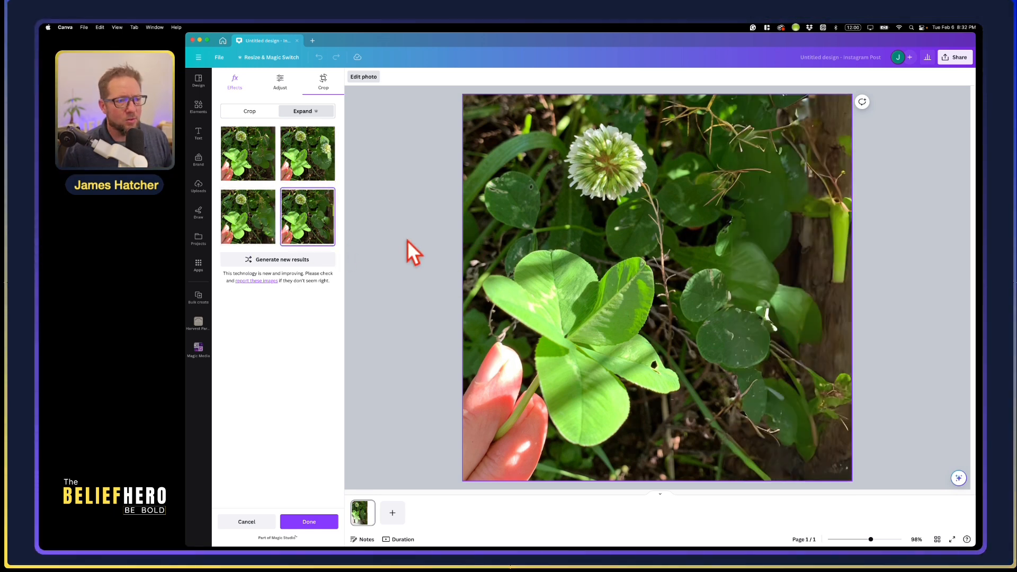
{"action": "left_click", "coordinate": [309, 172]}
{"action": "left_click", "coordinate": [254, 170]}
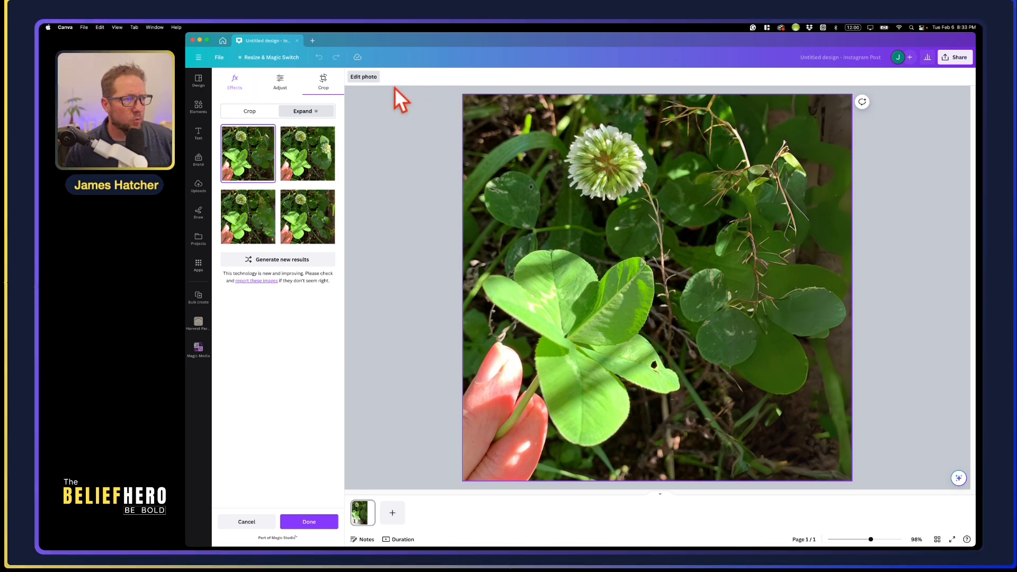
{"action": "left_click", "coordinate": [368, 127]}
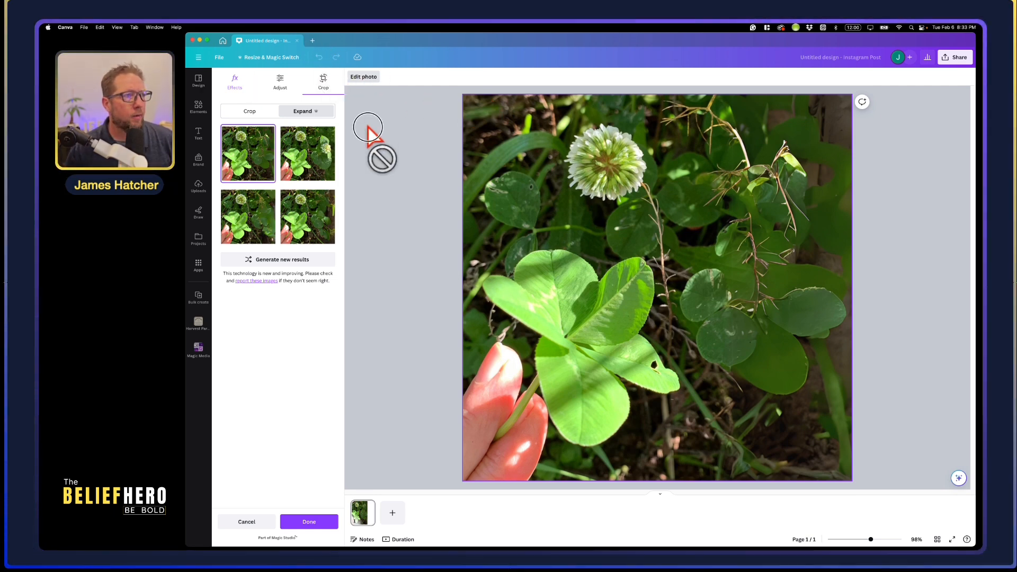
{"action": "left_click", "coordinate": [319, 57]}
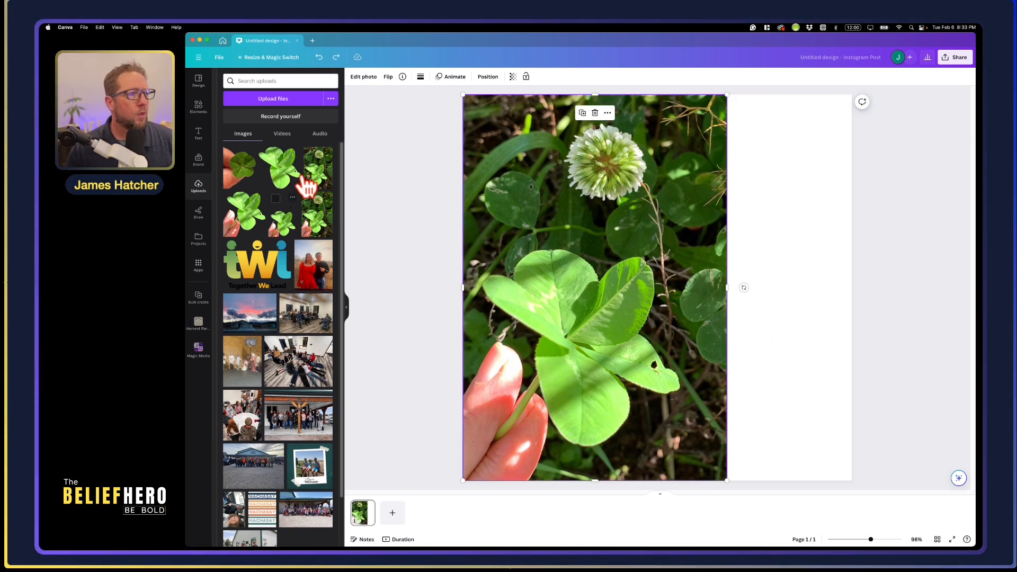
Try to separate the clover from the rest of the photo with Magic Grab
{"action": "left_click", "coordinate": [365, 77]}
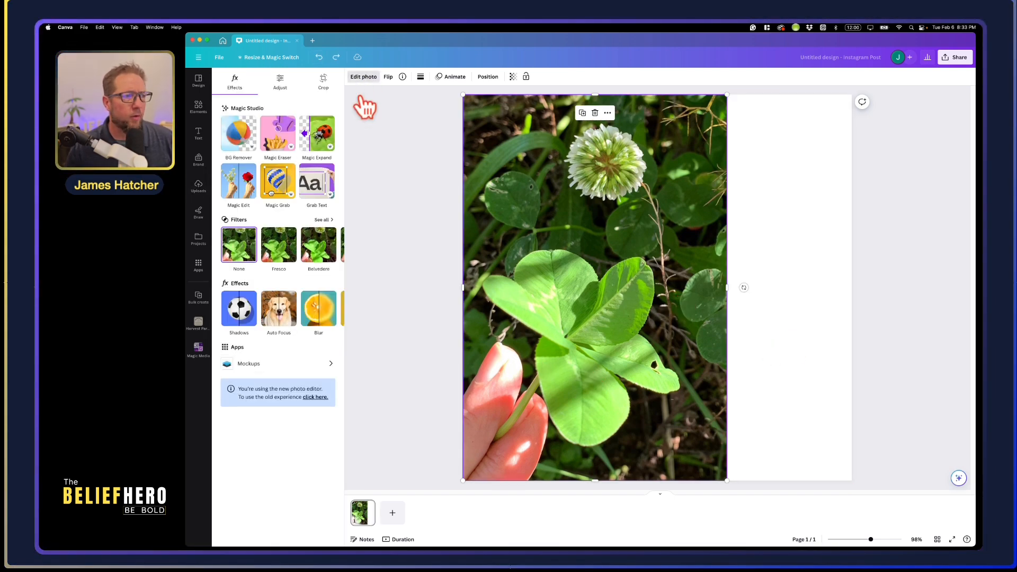
{"action": "left_click_drag", "start_coordinate": [583, 408], "coordinate": [583, 395]}
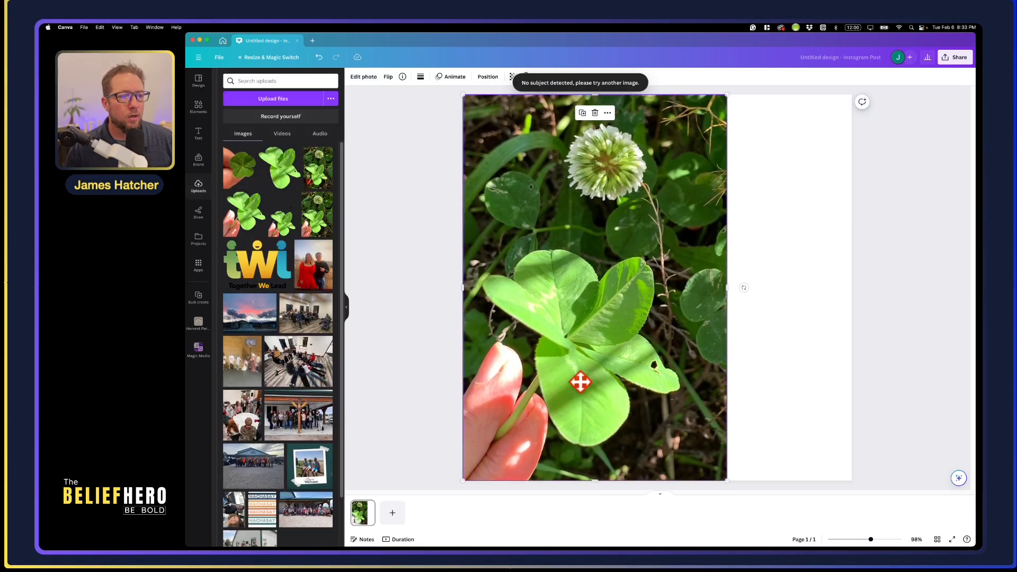
{"action": "left_click", "coordinate": [790, 390]}
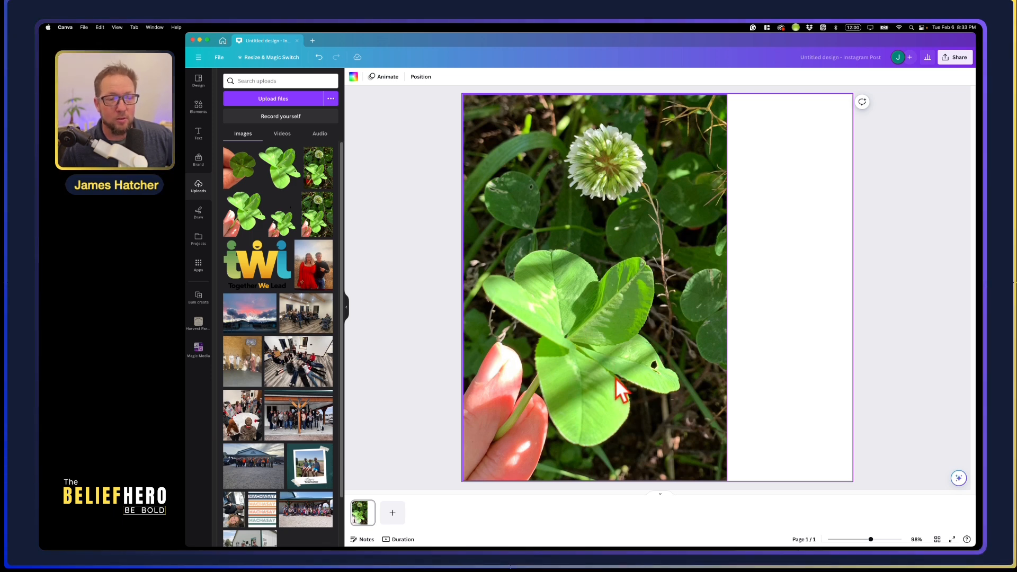
{"action": "left_click", "coordinate": [319, 57]}
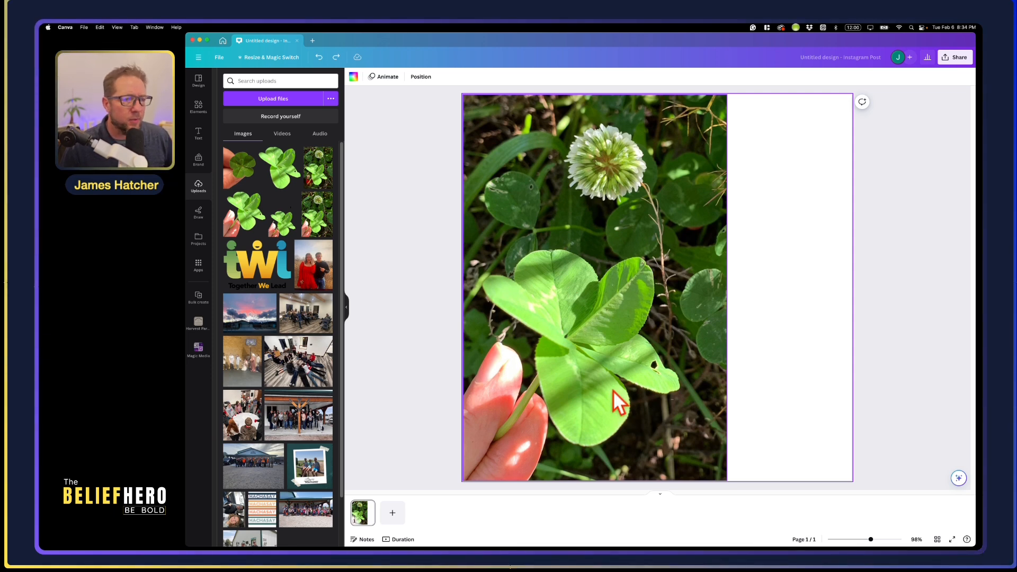
Brush over the fingers holding the clover with Magic Eraser at brush size 20 to remove them
{"action": "mouse_move", "coordinate": [599, 343]}
{"action": "left_mouse_down"}
{"action": "mouse_move", "coordinate": [597, 352]}
{"action": "mouse_move", "coordinate": [590, 339]}
{"action": "left_mouse_up"}
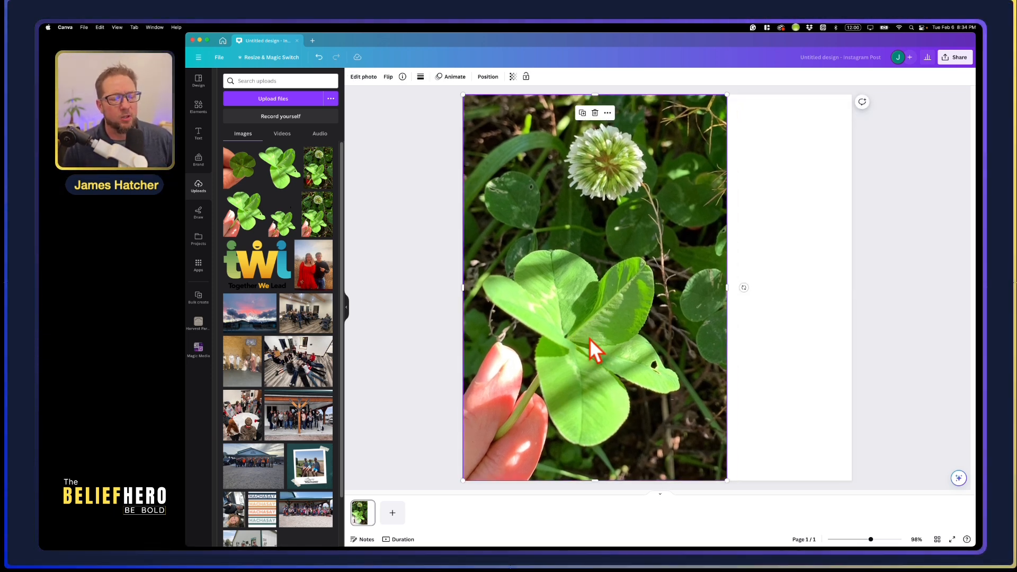
{"action": "left_click", "coordinate": [367, 77]}
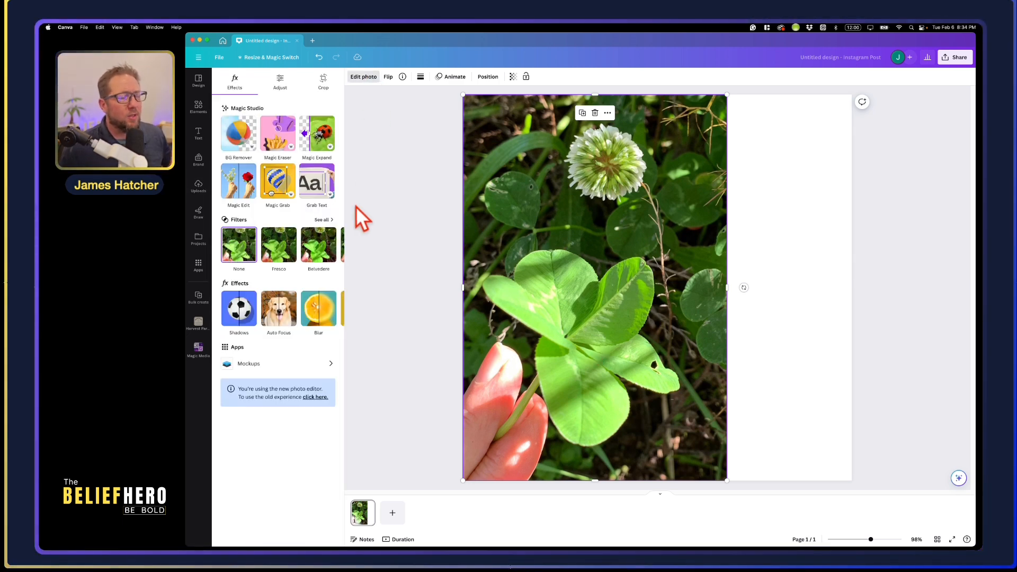
{"action": "left_click", "coordinate": [277, 142]}
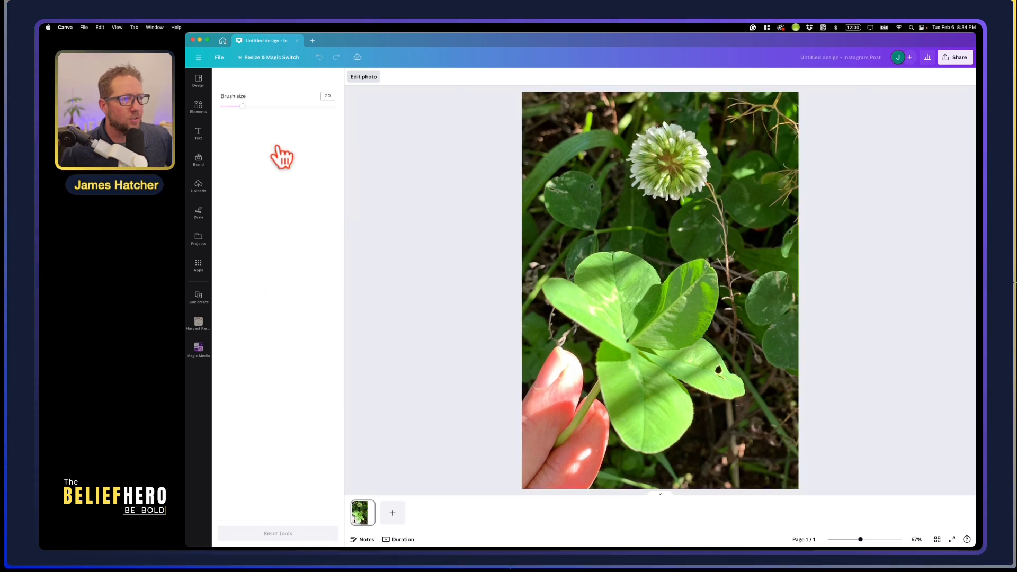
{"action": "mouse_move", "coordinate": [534, 419]}
{"action": "left_mouse_down"}
{"action": "mouse_move", "coordinate": [536, 392]}
{"action": "mouse_move", "coordinate": [571, 374]}
{"action": "mouse_move", "coordinate": [545, 448]}
{"action": "mouse_move", "coordinate": [561, 455]}
{"action": "left_mouse_up"}
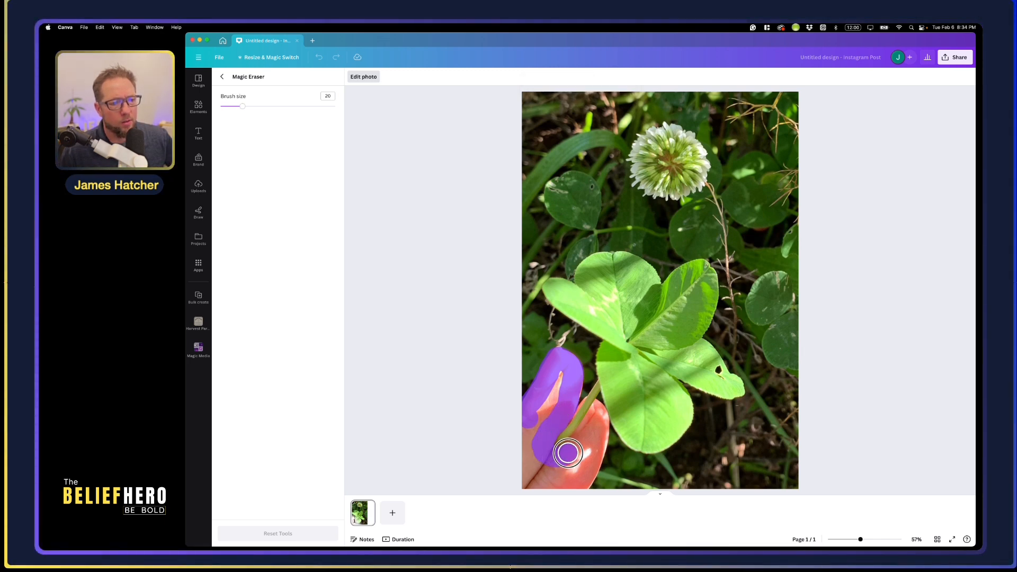
{"action": "left_click_drag", "start_coordinate": [588, 428], "coordinate": [595, 415]}
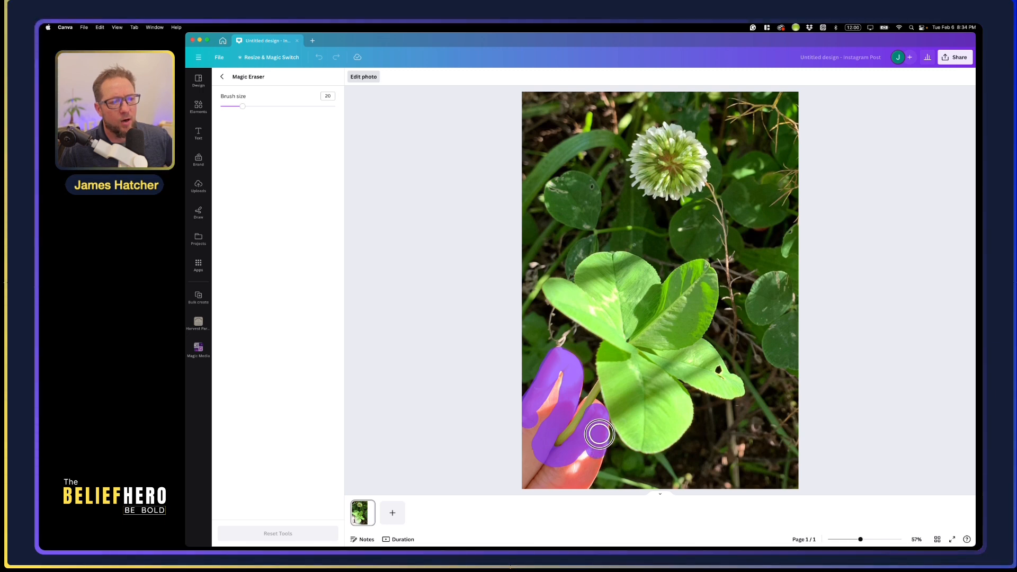
{"action": "mouse_move", "coordinate": [595, 454]}
{"action": "left_mouse_down"}
{"action": "mouse_move", "coordinate": [578, 484]}
{"action": "mouse_move", "coordinate": [584, 479]}
{"action": "mouse_move", "coordinate": [529, 483]}
{"action": "mouse_move", "coordinate": [527, 438]}
{"action": "mouse_move", "coordinate": [556, 379]}
{"action": "left_mouse_up"}
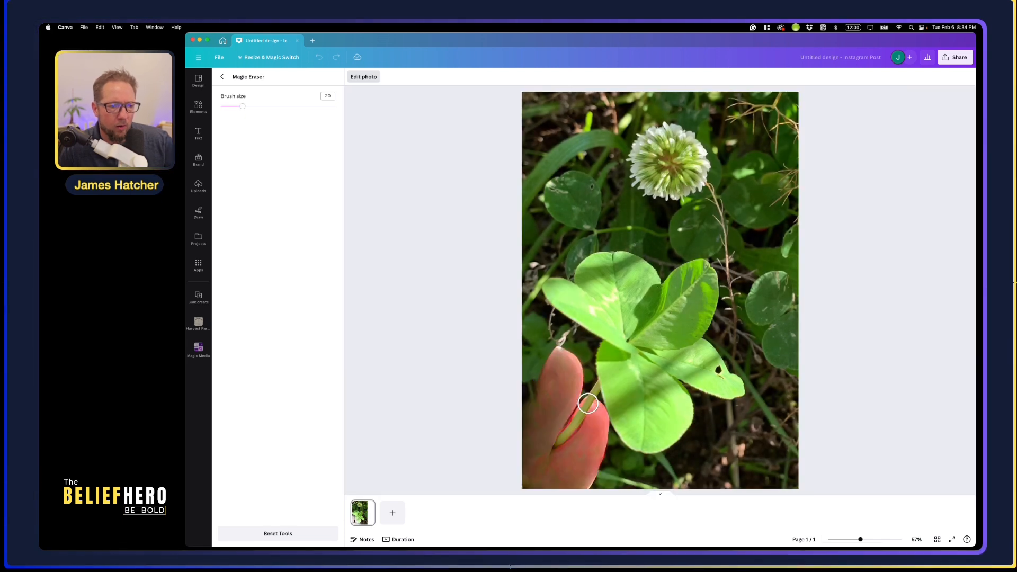
Erase the remaining parts of both fingers around the clover stem and leave Magic Eraser
{"action": "mouse_move", "coordinate": [558, 362]}
{"action": "left_mouse_down"}
{"action": "mouse_move", "coordinate": [577, 376]}
{"action": "mouse_move", "coordinate": [560, 355]}
{"action": "mouse_move", "coordinate": [536, 458]}
{"action": "mouse_move", "coordinate": [565, 407]}
{"action": "left_mouse_up"}
{"action": "mouse_move", "coordinate": [570, 363]}
{"action": "left_mouse_down"}
{"action": "mouse_move", "coordinate": [531, 369]}
{"action": "mouse_move", "coordinate": [529, 418]}
{"action": "left_mouse_up"}
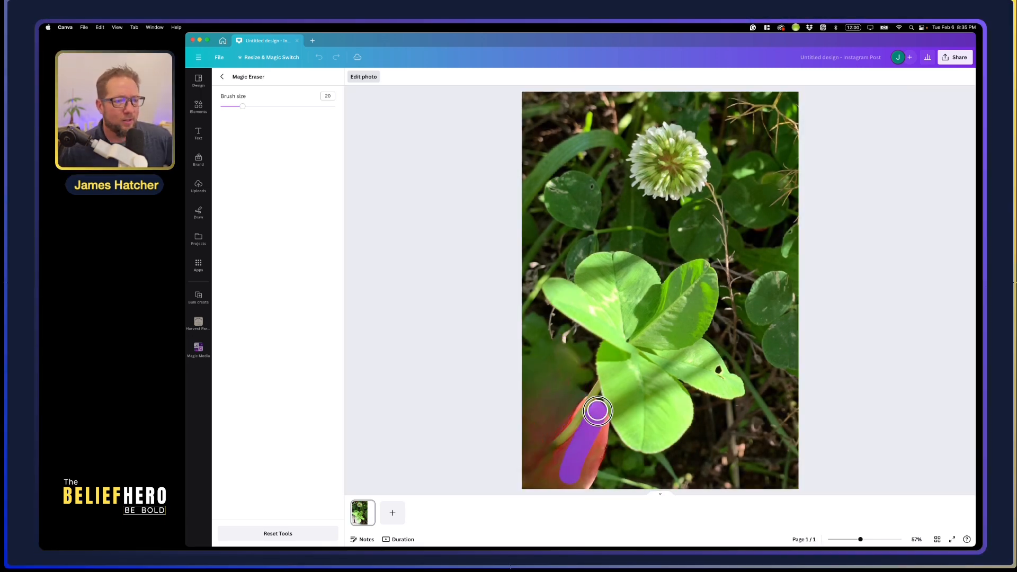
{"action": "left_click_drag", "start_coordinate": [597, 411], "coordinate": [598, 433]}
{"action": "mouse_move", "coordinate": [588, 478]}
{"action": "left_mouse_down"}
{"action": "mouse_move", "coordinate": [560, 477]}
{"action": "mouse_move", "coordinate": [577, 453]}
{"action": "mouse_move", "coordinate": [554, 462]}
{"action": "mouse_move", "coordinate": [576, 443]}
{"action": "left_mouse_up"}
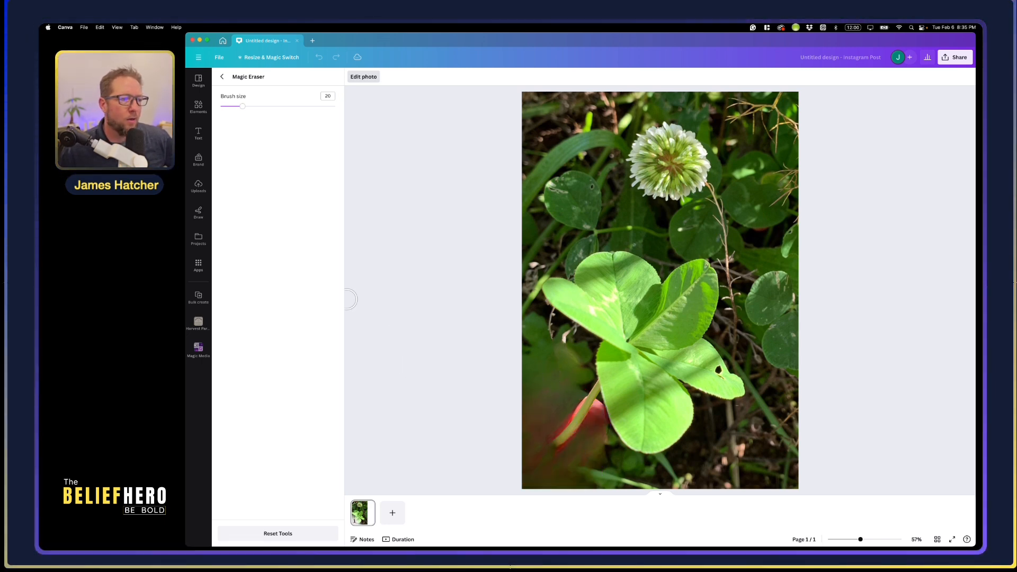
{"action": "left_click", "coordinate": [222, 76]}
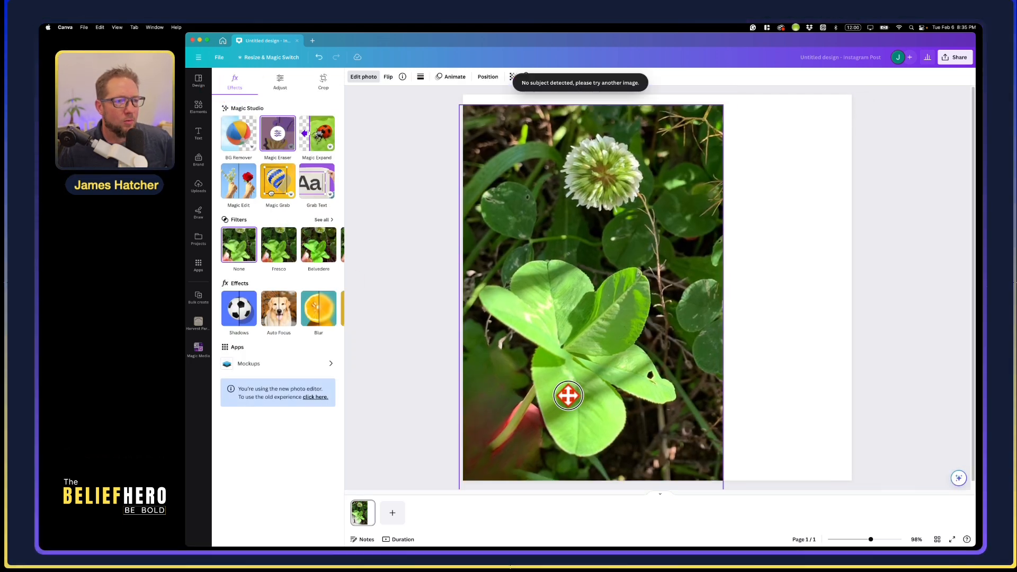
{"action": "left_click_drag", "start_coordinate": [589, 383], "coordinate": [570, 386]}
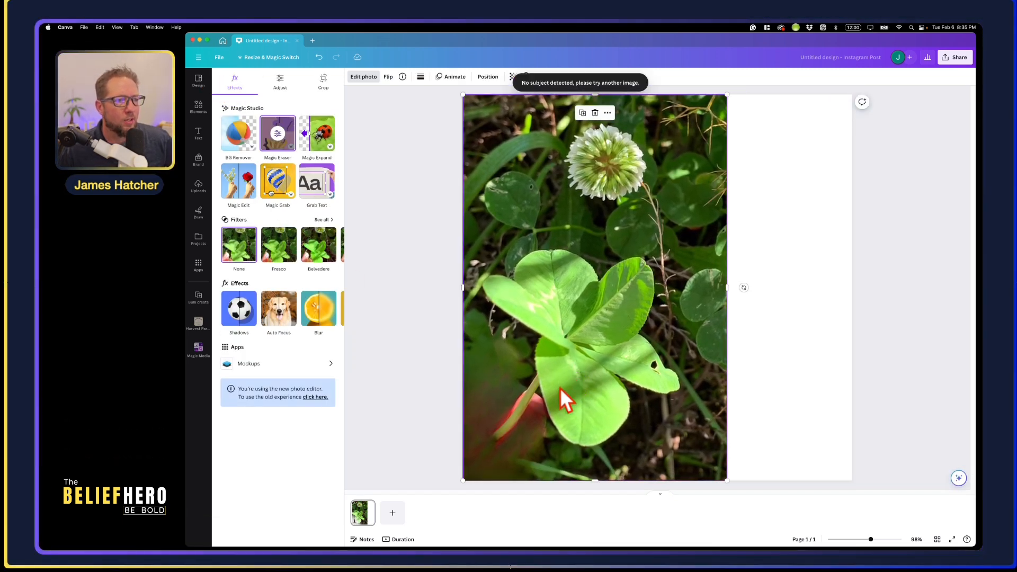
{"action": "left_click", "coordinate": [252, 202]}
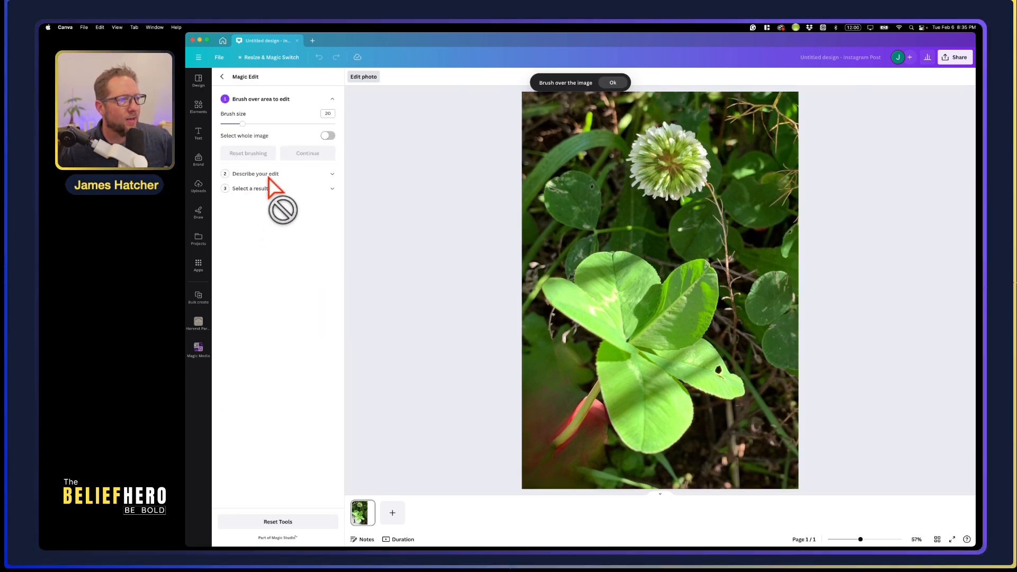
{"action": "left_click", "coordinate": [229, 91]}
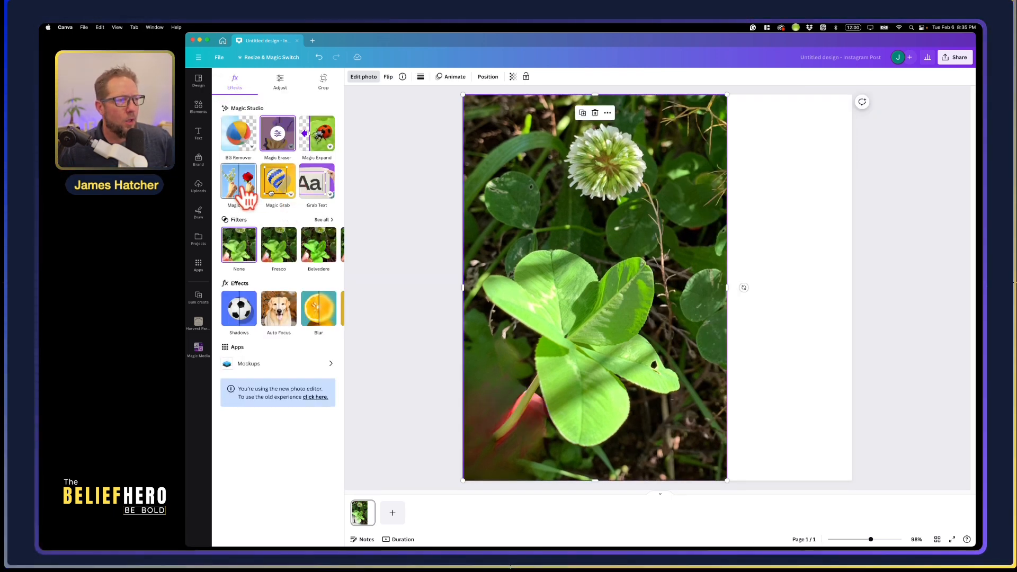
Erase the red remnants beside the stem with a much smaller Magic Eraser brush, and undo the erasing of the fingers
{"action": "left_click", "coordinate": [278, 135]}
{"action": "left_click_drag", "start_coordinate": [238, 108], "coordinate": [223, 108]}
{"action": "mouse_move", "coordinate": [566, 409]}
{"action": "left_mouse_down"}
{"action": "mouse_move", "coordinate": [569, 441]}
{"action": "mouse_move", "coordinate": [597, 400]}
{"action": "mouse_move", "coordinate": [590, 411]}
{"action": "mouse_move", "coordinate": [599, 406]}
{"action": "mouse_move", "coordinate": [607, 426]}
{"action": "mouse_move", "coordinate": [603, 447]}
{"action": "mouse_move", "coordinate": [600, 410]}
{"action": "mouse_move", "coordinate": [586, 420]}
{"action": "mouse_move", "coordinate": [600, 440]}
{"action": "mouse_move", "coordinate": [601, 428]}
{"action": "mouse_move", "coordinate": [595, 445]}
{"action": "mouse_move", "coordinate": [581, 438]}
{"action": "mouse_move", "coordinate": [558, 456]}
{"action": "mouse_move", "coordinate": [582, 436]}
{"action": "mouse_move", "coordinate": [558, 450]}
{"action": "left_mouse_up"}
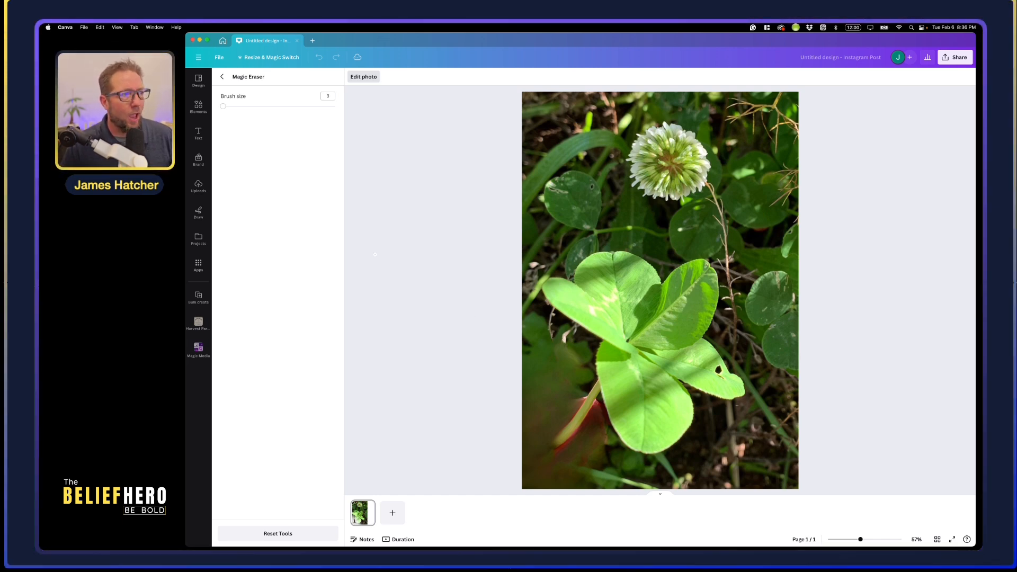
{"action": "left_click", "coordinate": [222, 77]}
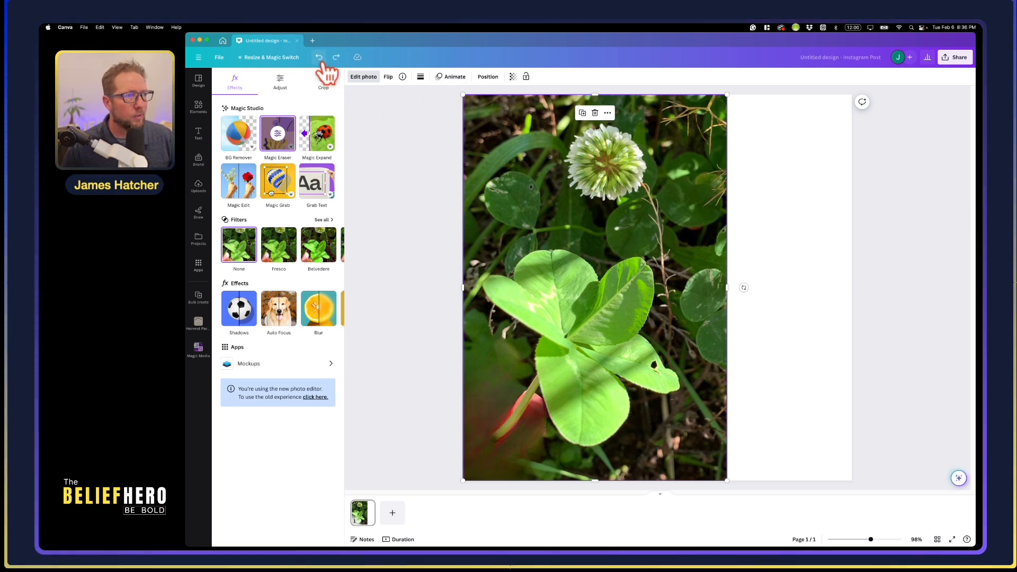
{"action": "key", "text": "super+z"}
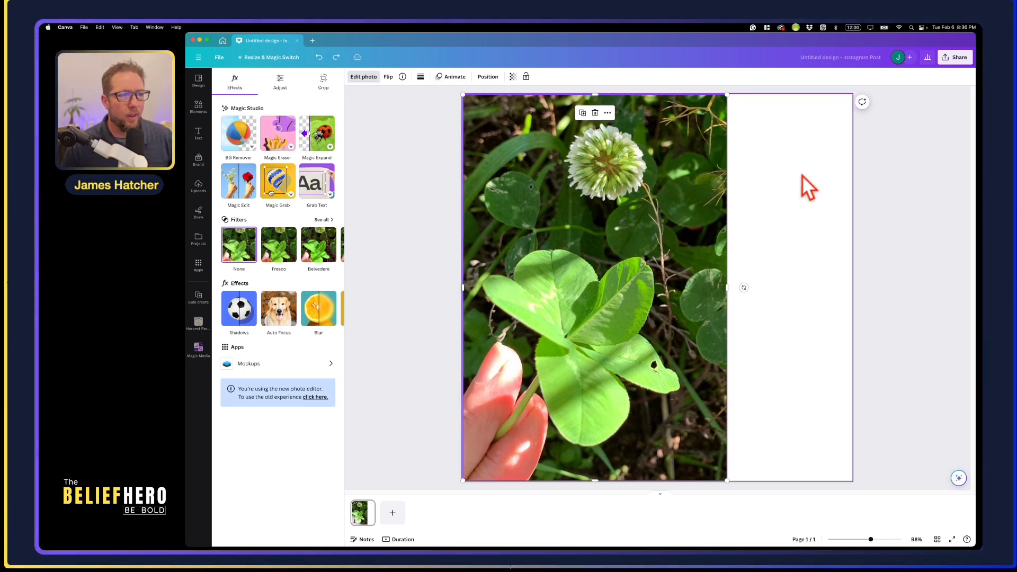
Generate a new set of Magic Expand results that extend the restored clover photo to the Whole Page size
{"action": "left_click", "coordinate": [318, 139]}
{"action": "left_click", "coordinate": [281, 169]}
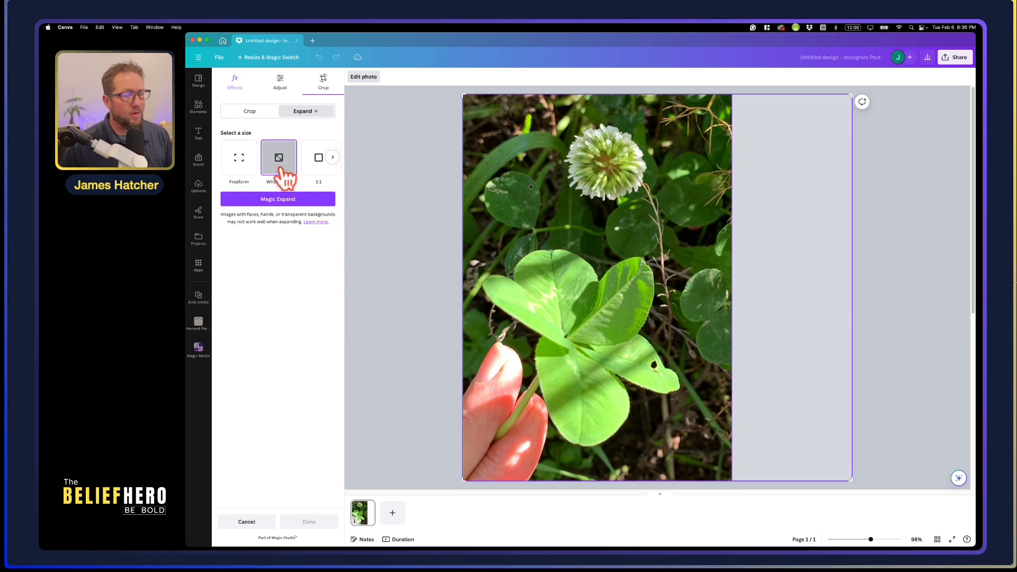
{"action": "left_click", "coordinate": [281, 200]}
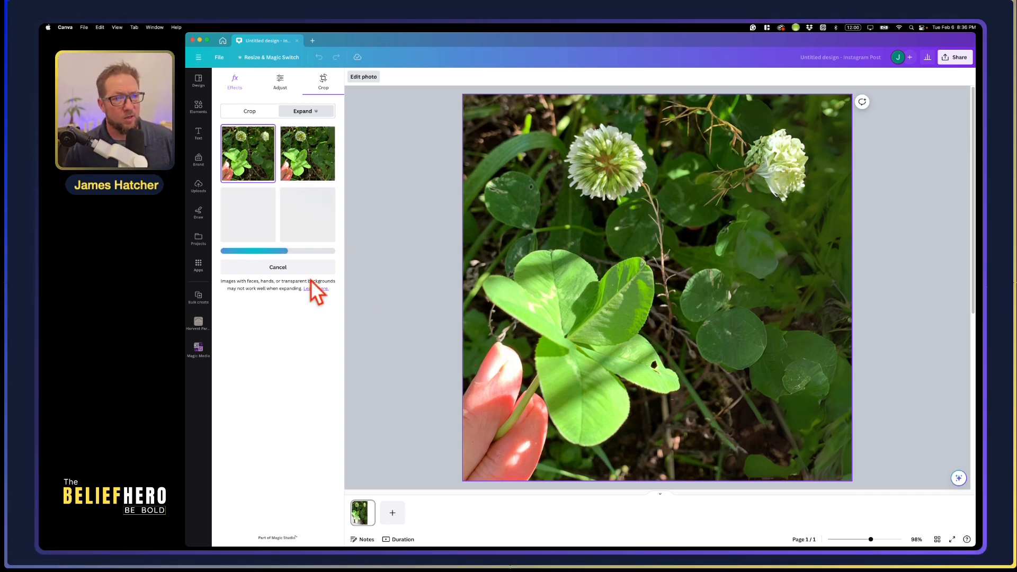
Preview the second, third and fourth Magic Expand variations of the hand-held clover photo
{"action": "left_click", "coordinate": [330, 149]}
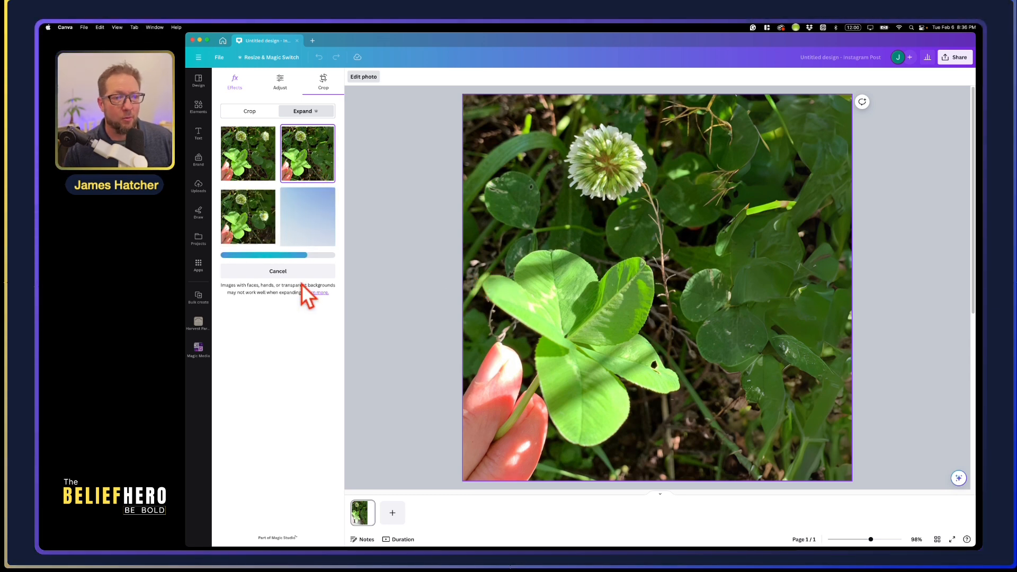
{"action": "left_click", "coordinate": [242, 229]}
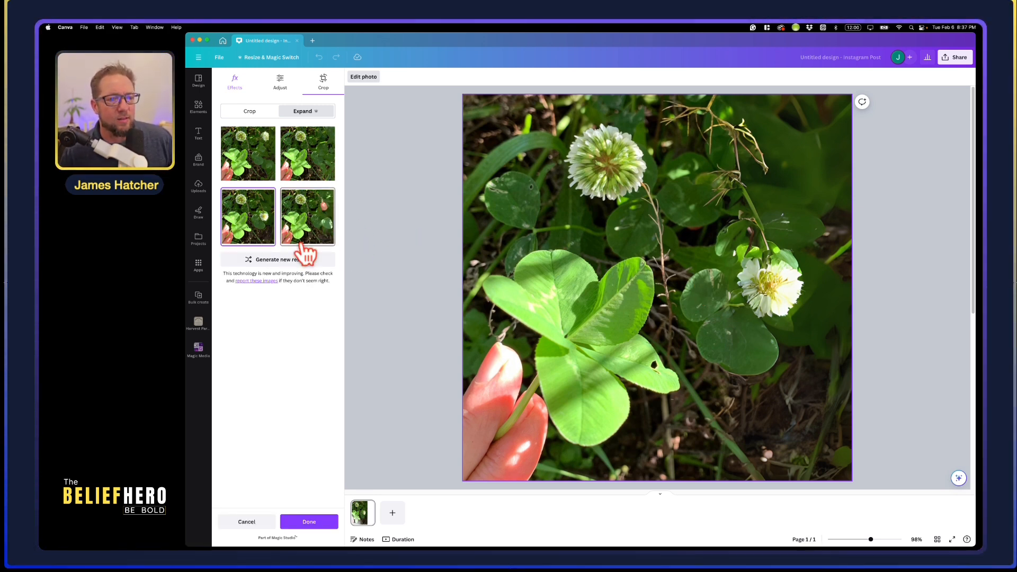
{"action": "left_click", "coordinate": [324, 243]}
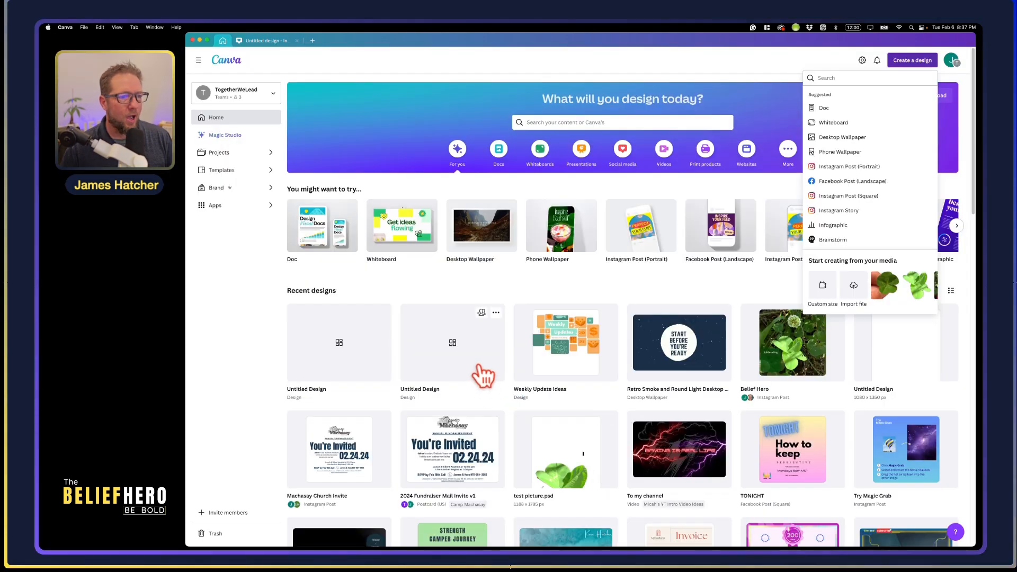
On the home page, move the first two blank untitled designs in Recent designs to the trash
{"action": "scroll", "coordinate": [479, 375], "scroll_direction": "down", "scroll_amount": 3}
{"action": "scroll", "coordinate": [477, 371], "scroll_direction": "up", "scroll_amount": 3}
{"action": "left_click", "coordinate": [496, 312]}
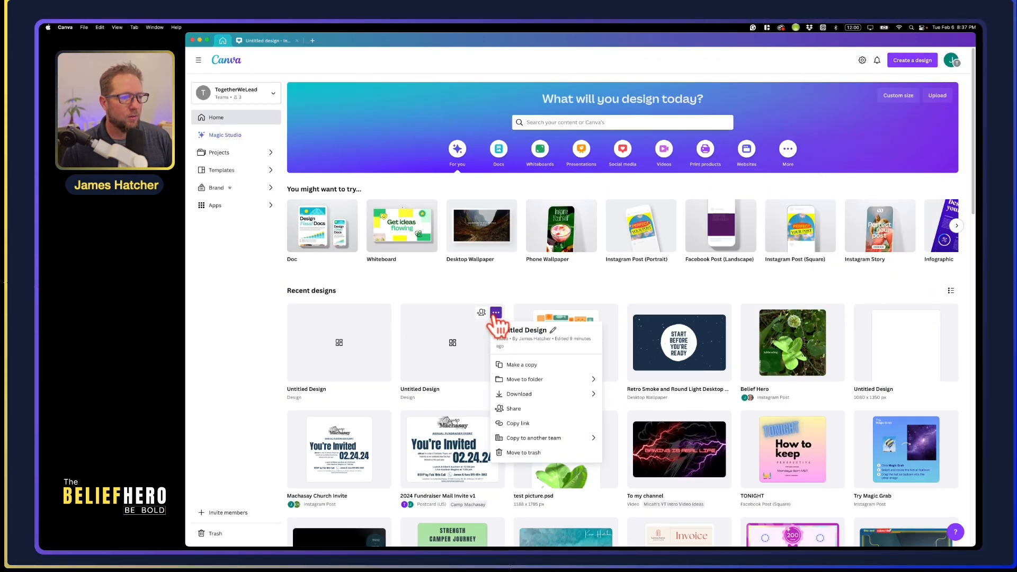
{"action": "left_click", "coordinate": [523, 453]}
{"action": "left_click", "coordinate": [382, 313]}
{"action": "left_click", "coordinate": [410, 452]}
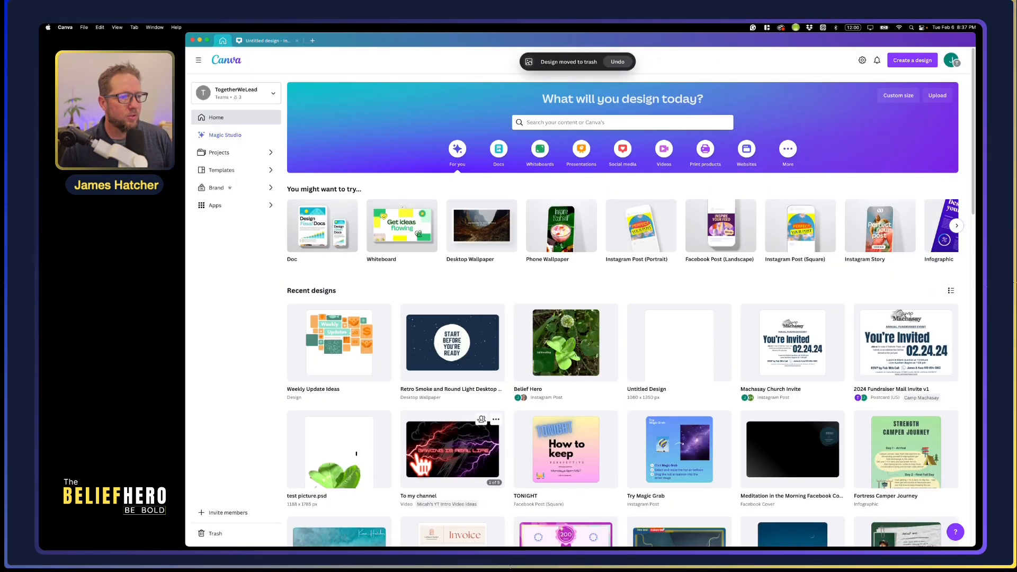
Create a square Instagram Post and place the uploaded clover photo with the red gnome at its left edge, scaled to full page height
{"action": "left_click", "coordinate": [914, 62]}
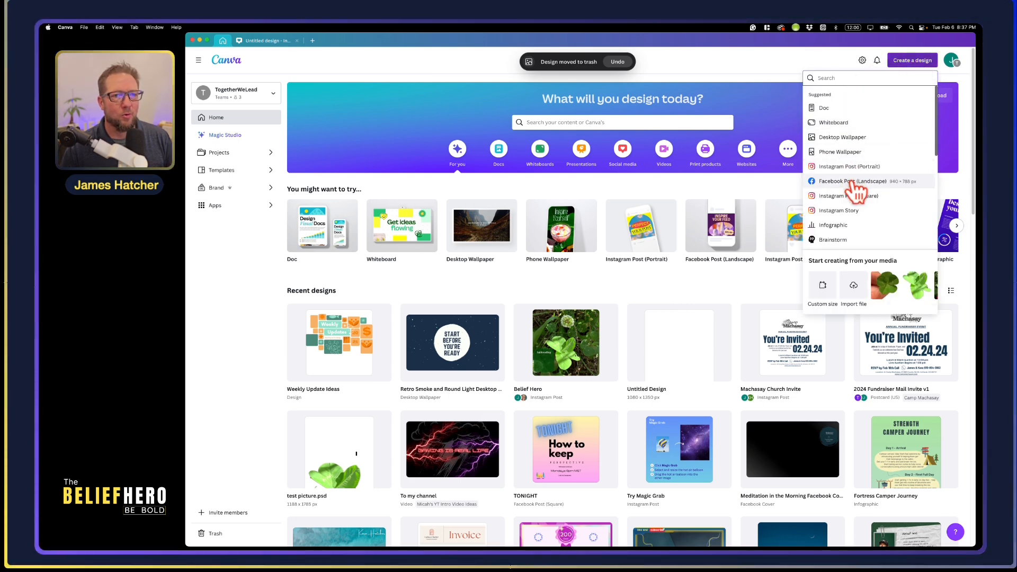
{"action": "left_click", "coordinate": [883, 168]}
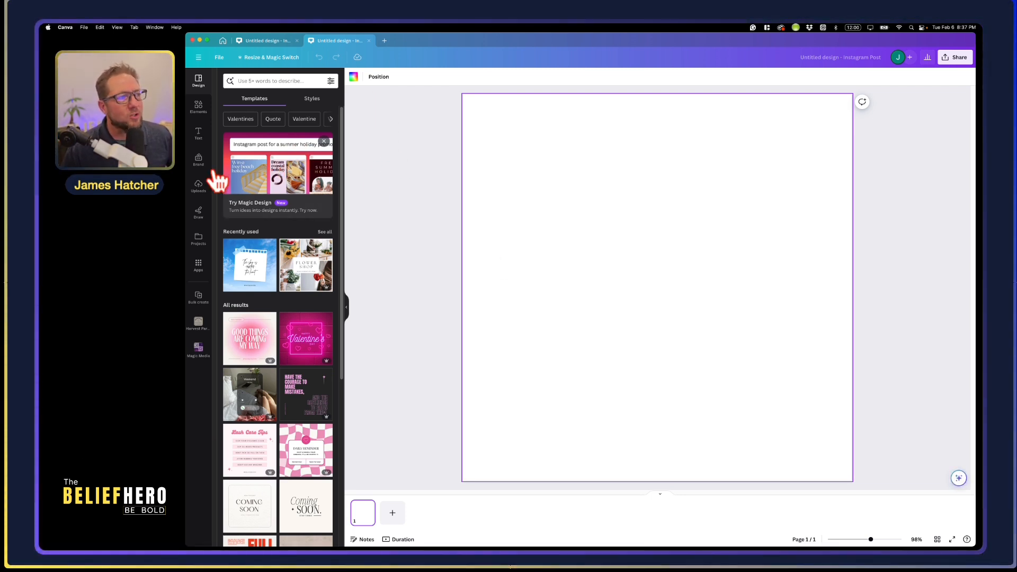
{"action": "left_click", "coordinate": [198, 187]}
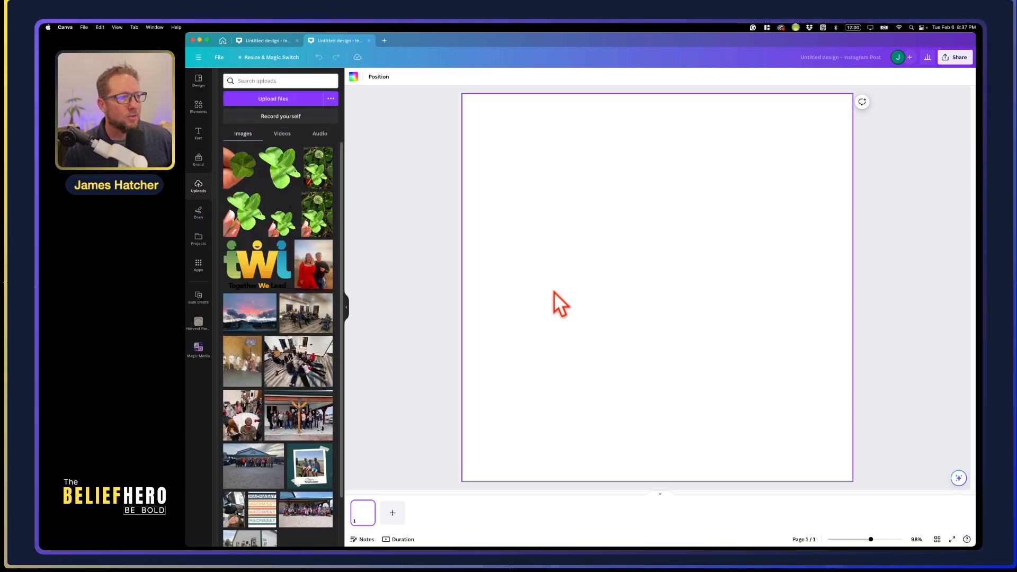
{"action": "left_click", "coordinate": [318, 188]}
{"action": "left_click_drag", "start_coordinate": [666, 265], "coordinate": [570, 315]}
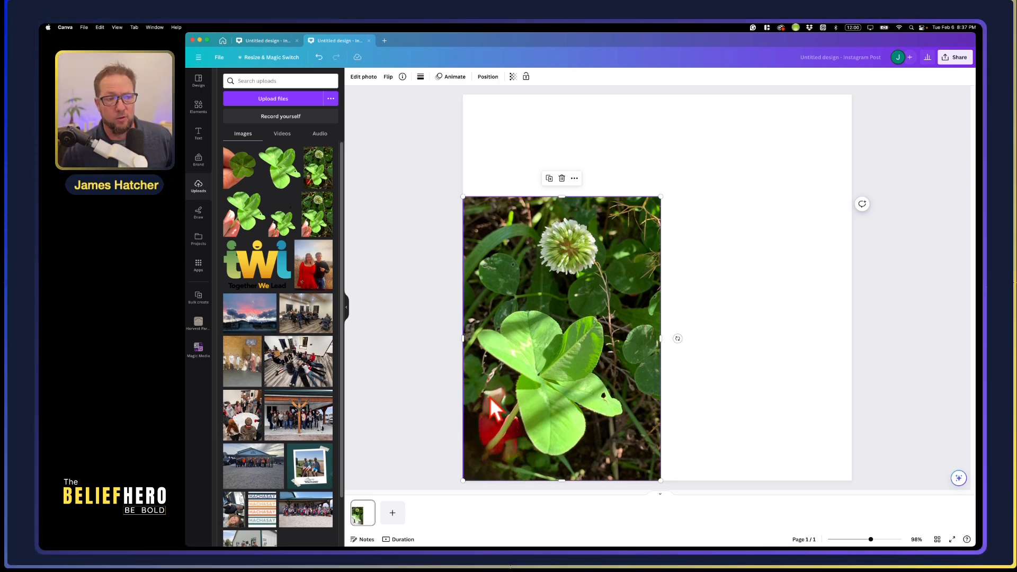
{"action": "left_click_drag", "start_coordinate": [661, 196], "coordinate": [763, 117]}
{"action": "left_click", "coordinate": [803, 317]}
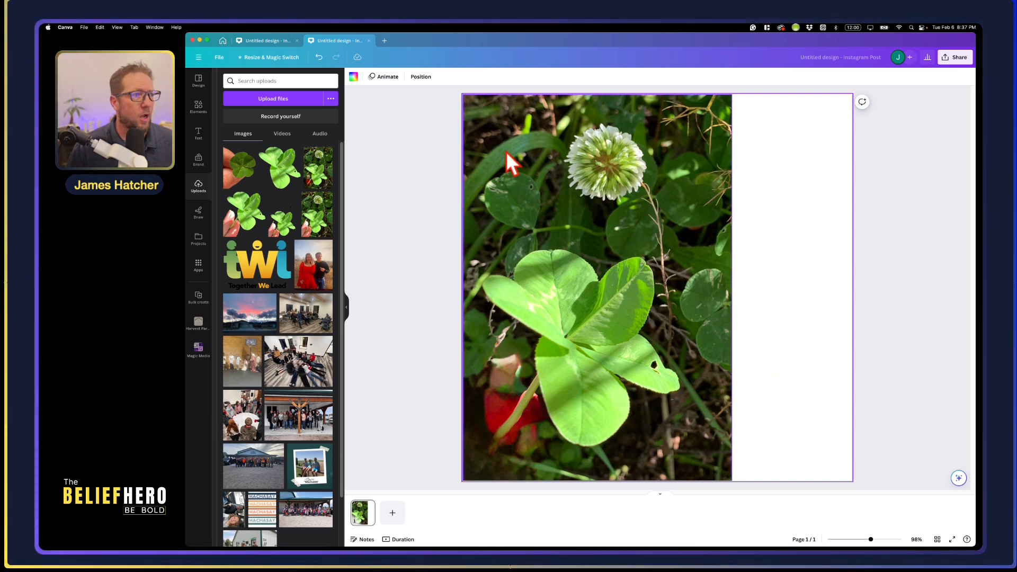
Generate Magic Expand results for the clover photo at Whole Page size and preview each variation
{"action": "left_click", "coordinate": [580, 216]}
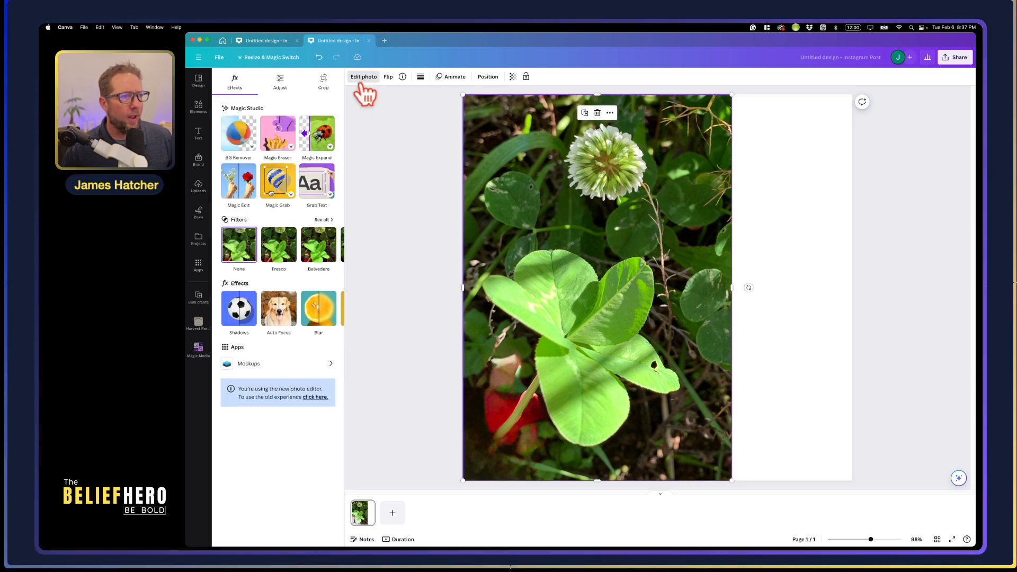
{"action": "left_click", "coordinate": [316, 139]}
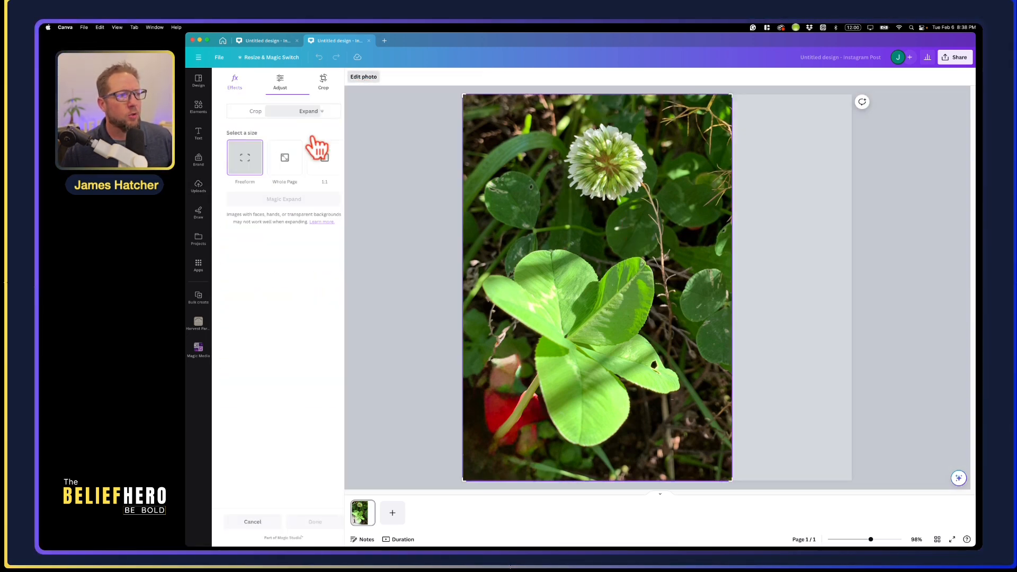
{"action": "left_click", "coordinate": [279, 168]}
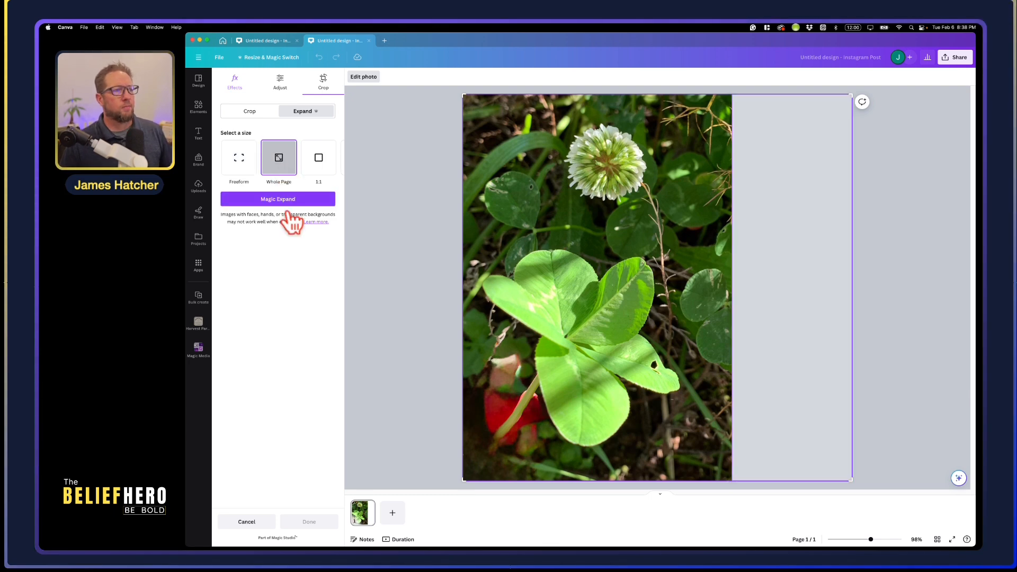
{"action": "left_click", "coordinate": [292, 200]}
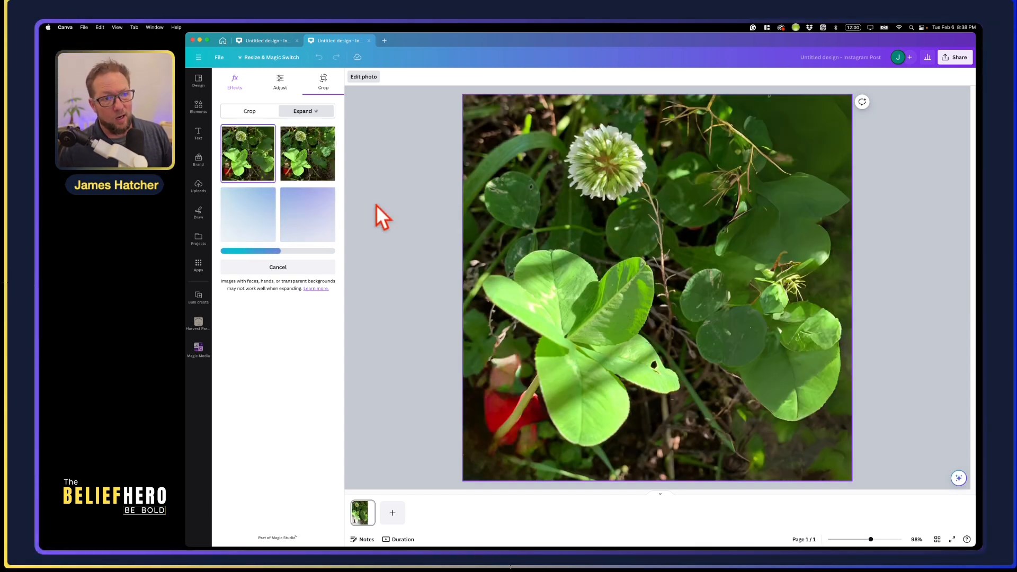
{"action": "left_click", "coordinate": [314, 169]}
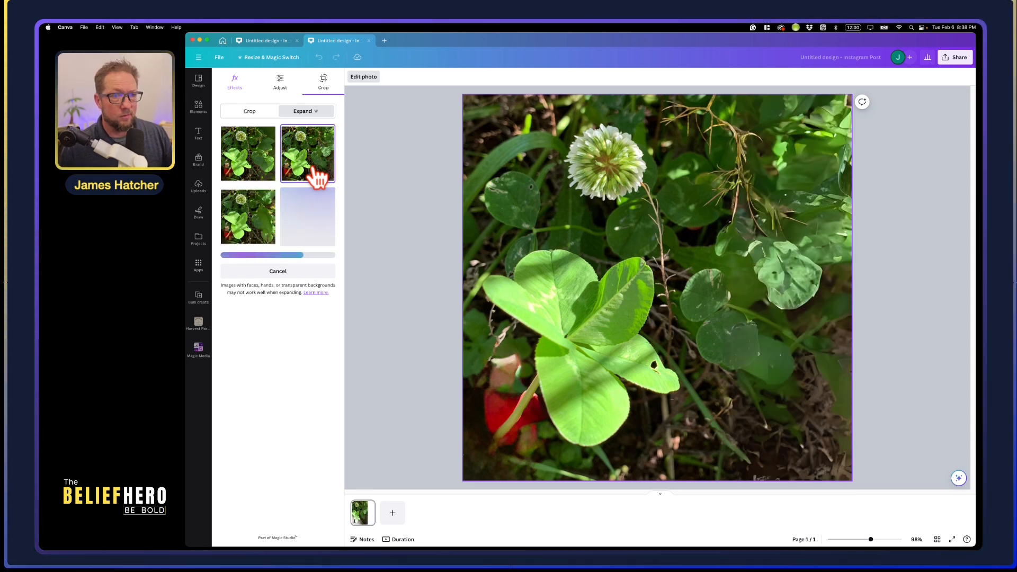
{"action": "left_click", "coordinate": [270, 227]}
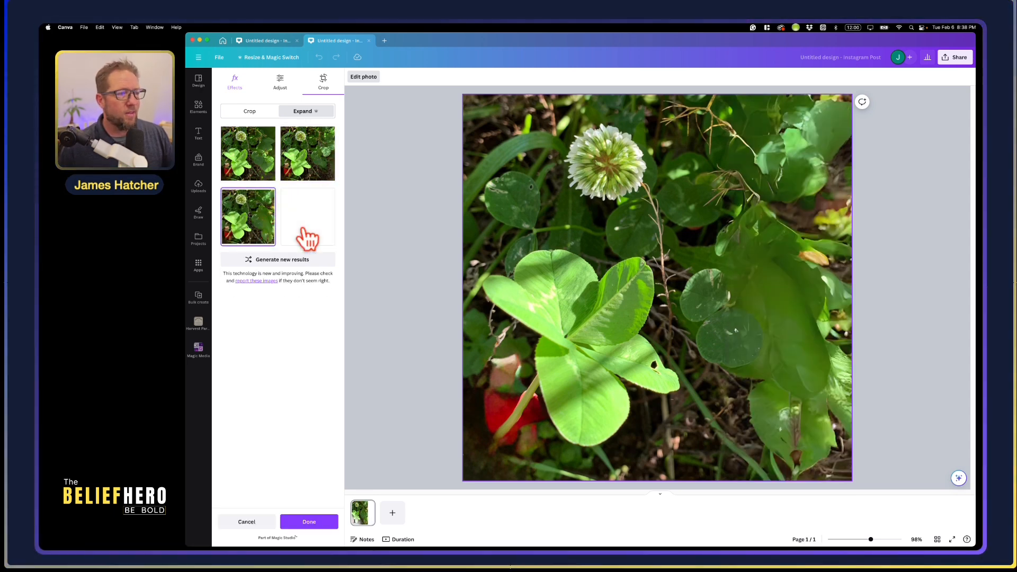
{"action": "left_click", "coordinate": [313, 225]}
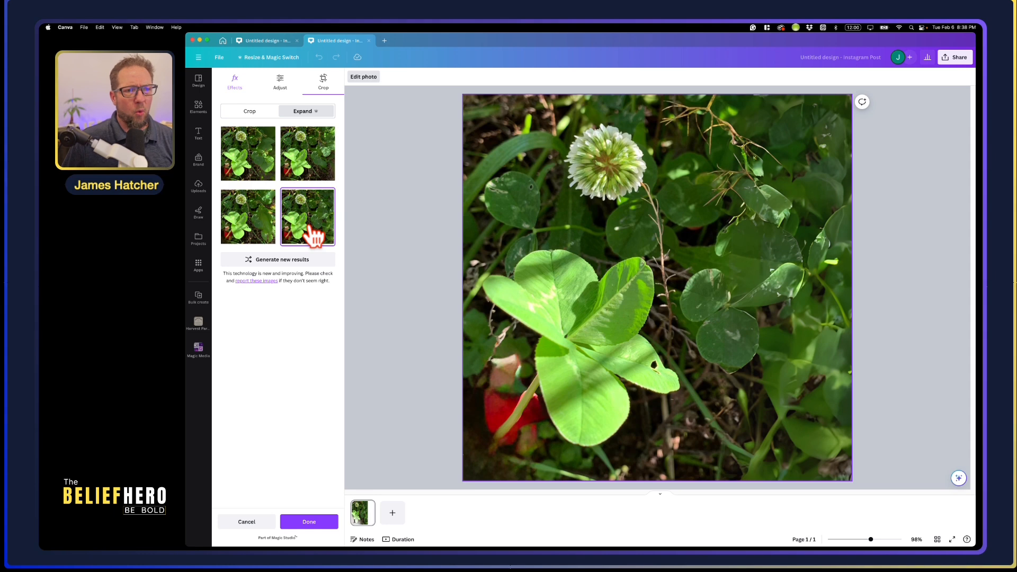
Generate a new set of Magic Expand results and compare the first, second and fourth variations
{"action": "left_click", "coordinate": [298, 260]}
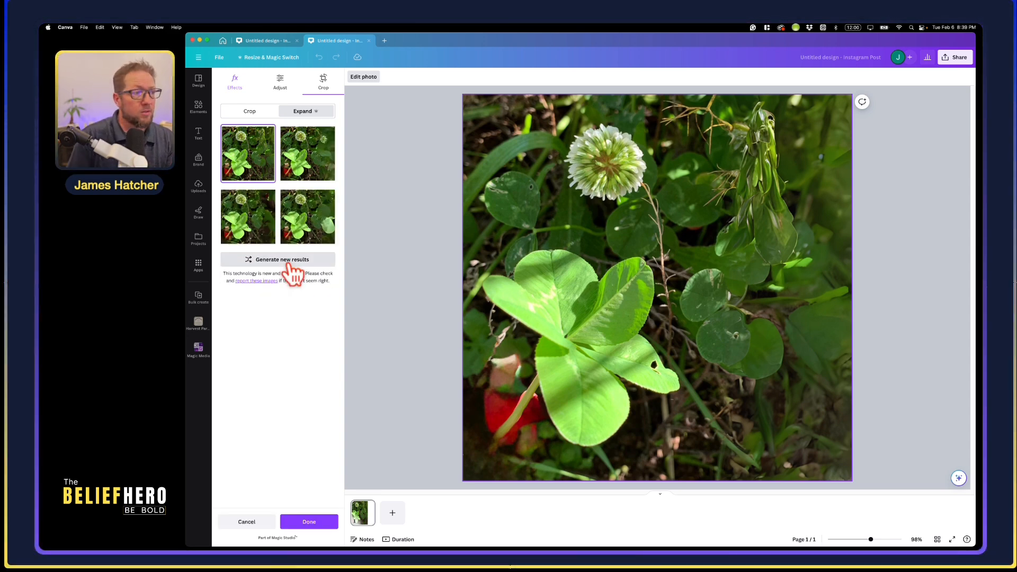
{"action": "left_click", "coordinate": [318, 173]}
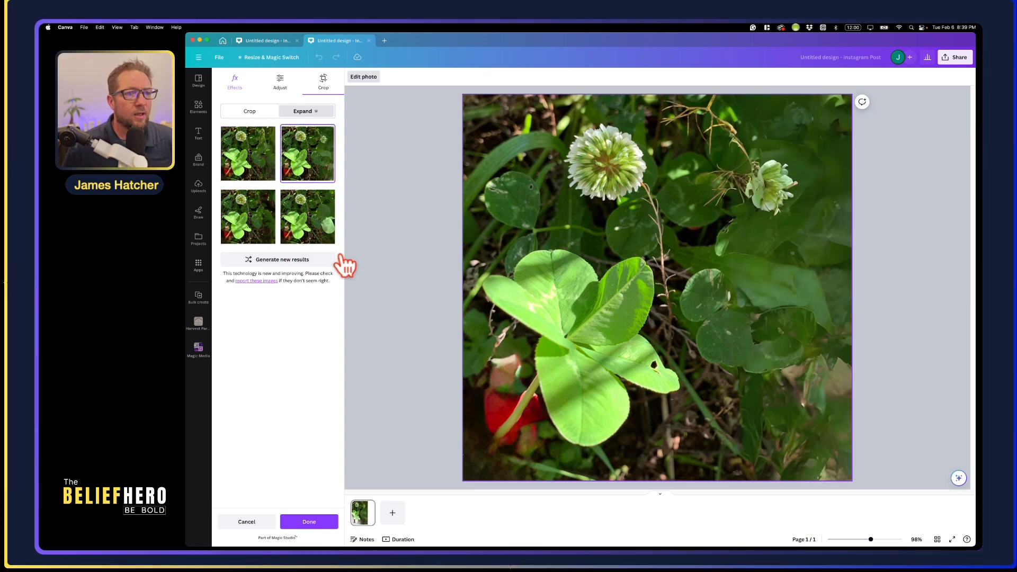
{"action": "left_click", "coordinate": [321, 228]}
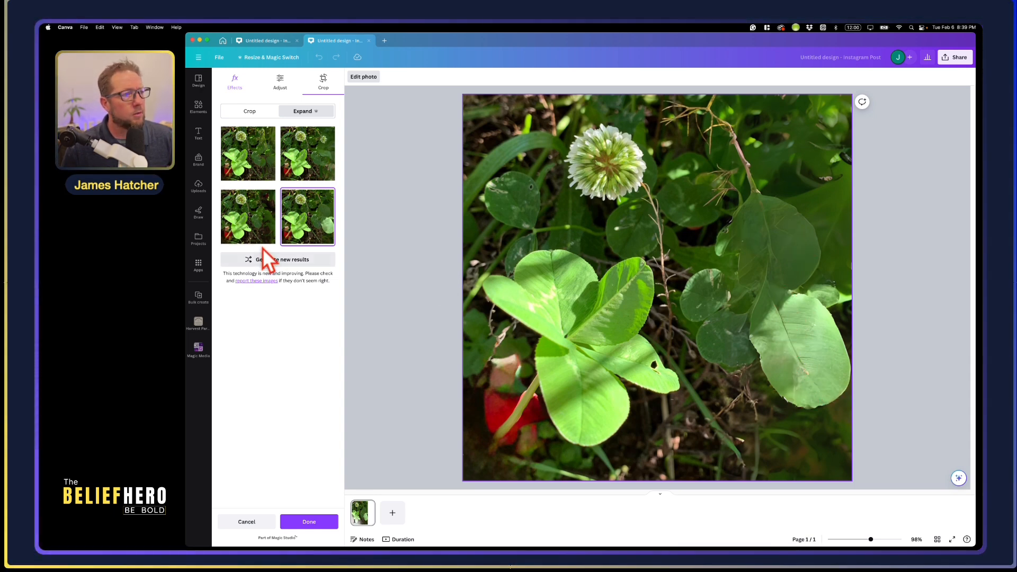
{"action": "left_click", "coordinate": [248, 154]}
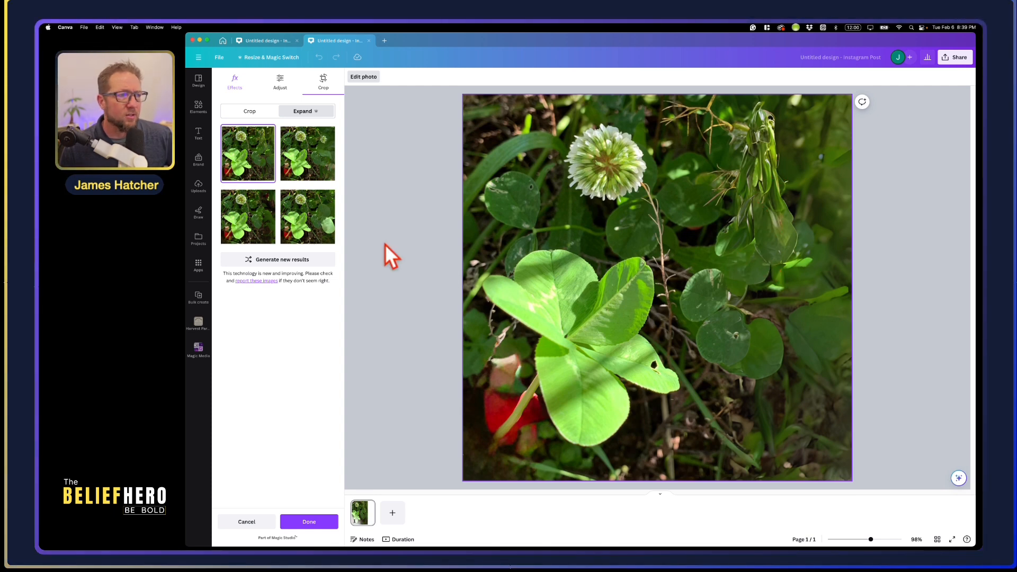
{"action": "left_click", "coordinate": [295, 234]}
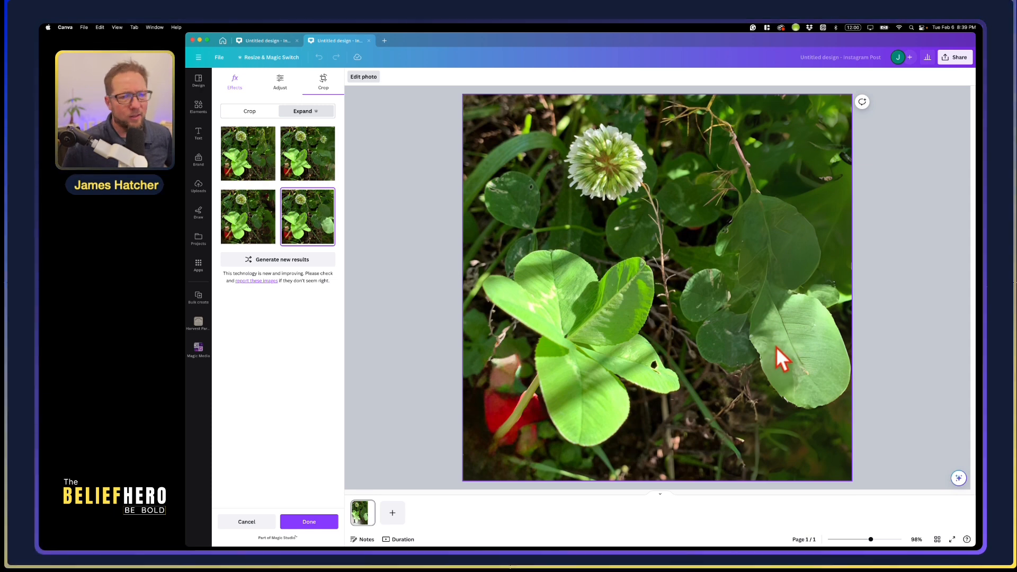
Generate another set of Magic Expand results, preview them and keep the fourth variation on the page
{"action": "left_click", "coordinate": [307, 260]}
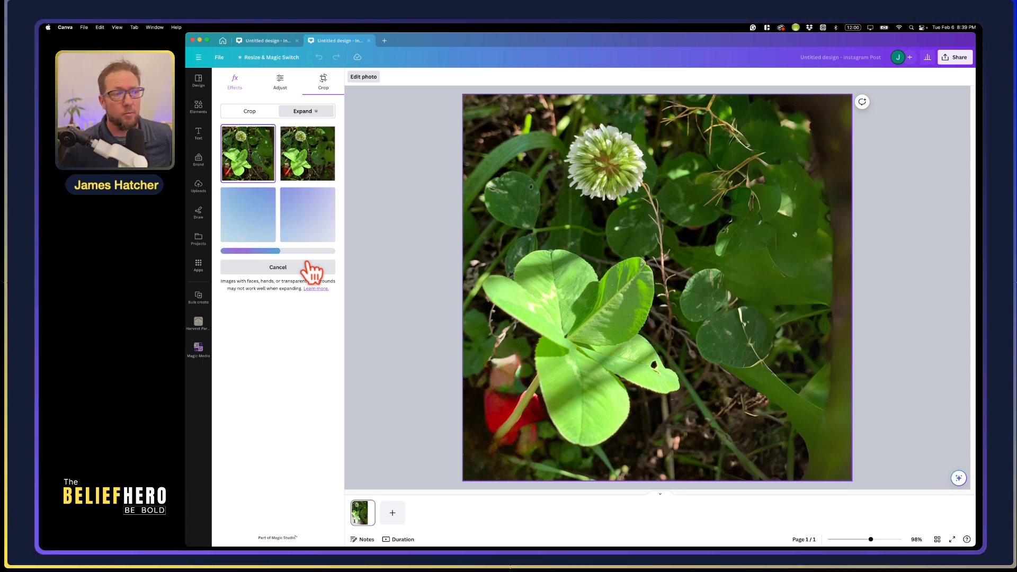
{"action": "left_click", "coordinate": [302, 157]}
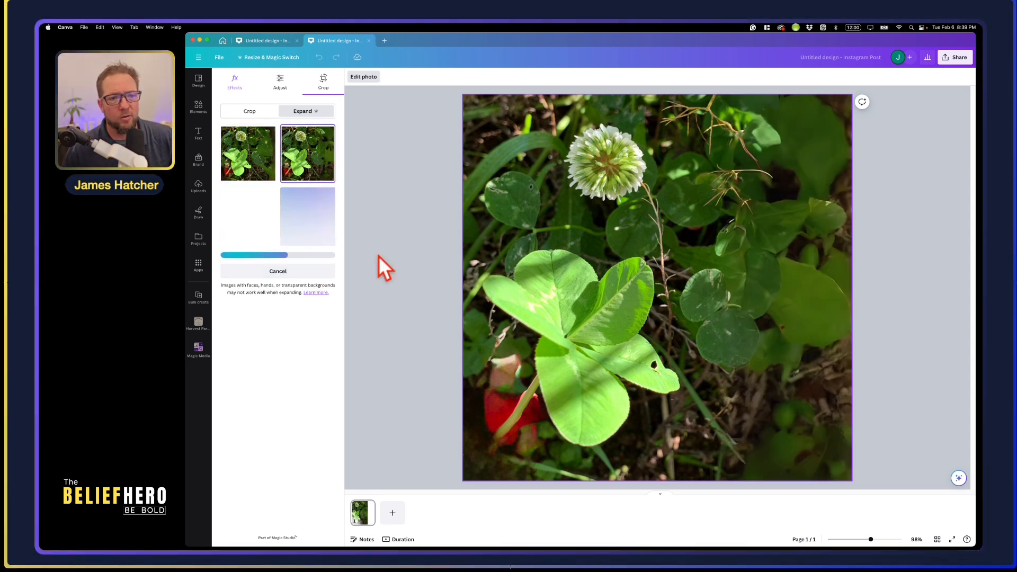
{"action": "left_click", "coordinate": [271, 233]}
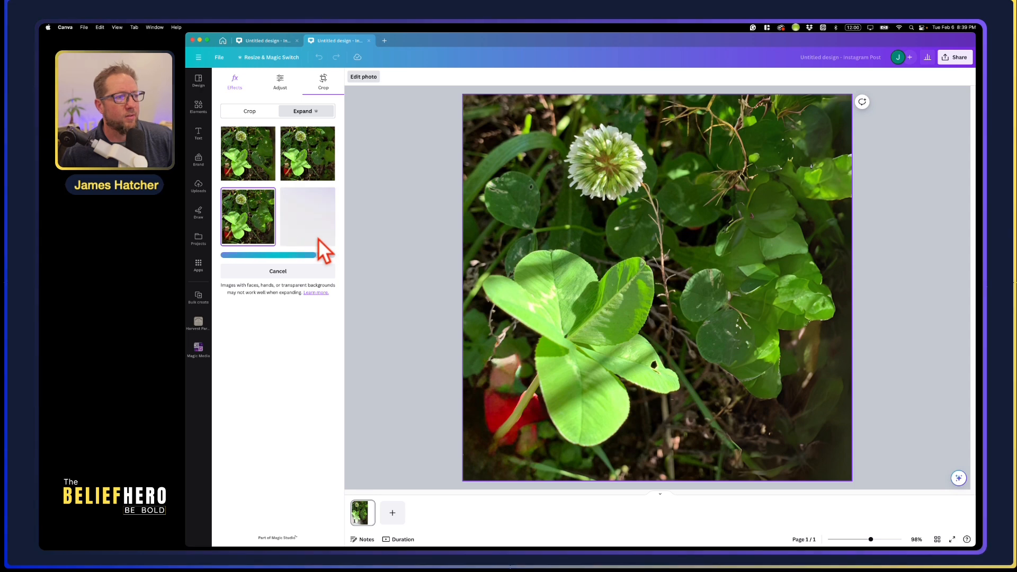
{"action": "left_click", "coordinate": [322, 233]}
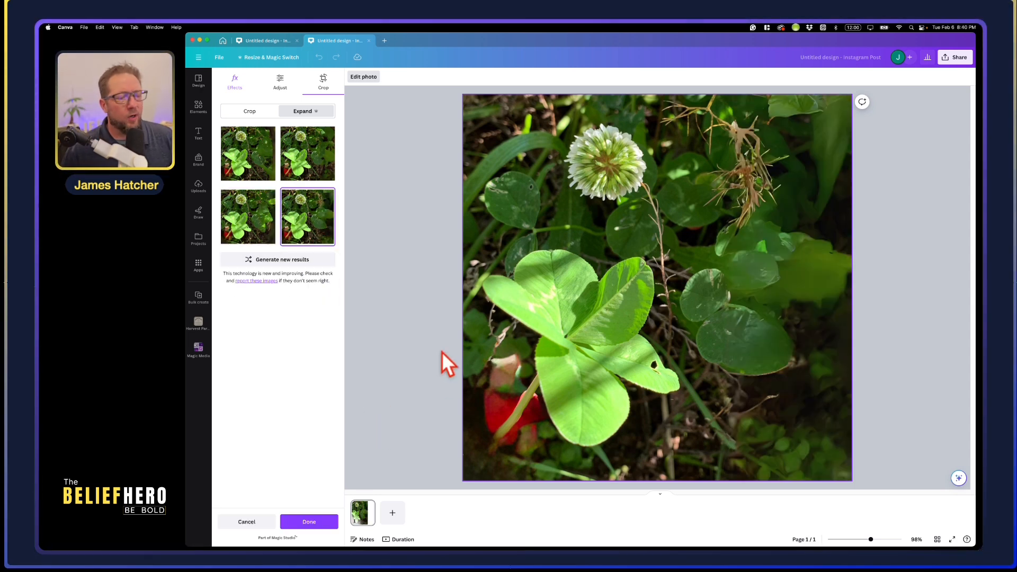
{"action": "left_click", "coordinate": [879, 390]}
{"action": "left_click", "coordinate": [635, 448]}
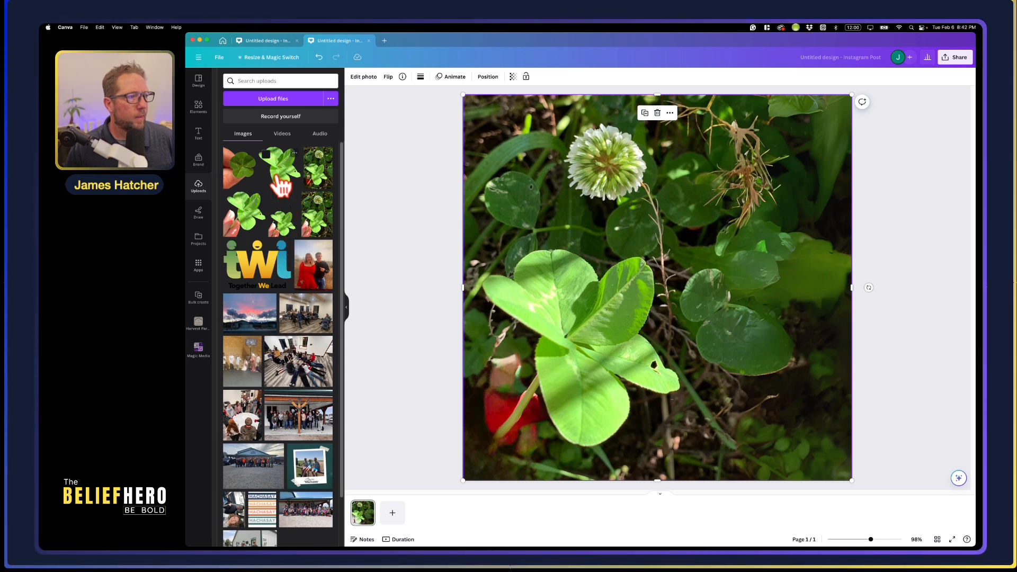
Place the uploaded cut-out clover over the matching clover in the photo, slightly larger than the original
{"action": "left_click_drag", "start_coordinate": [281, 185], "coordinate": [609, 323]}
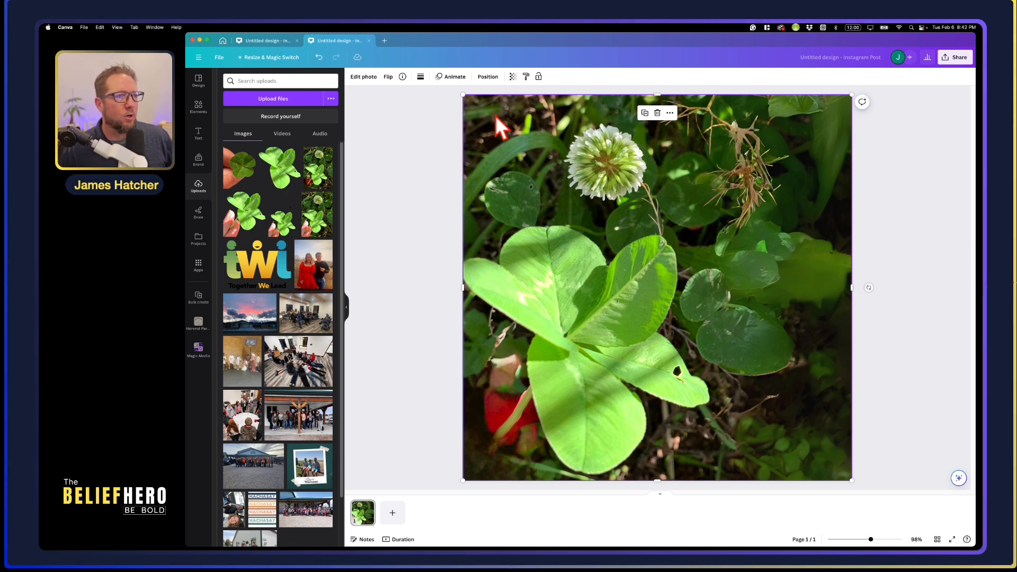
Apply a Blur effect to the whole background photo at intensity 19
{"action": "left_click", "coordinate": [370, 79]}
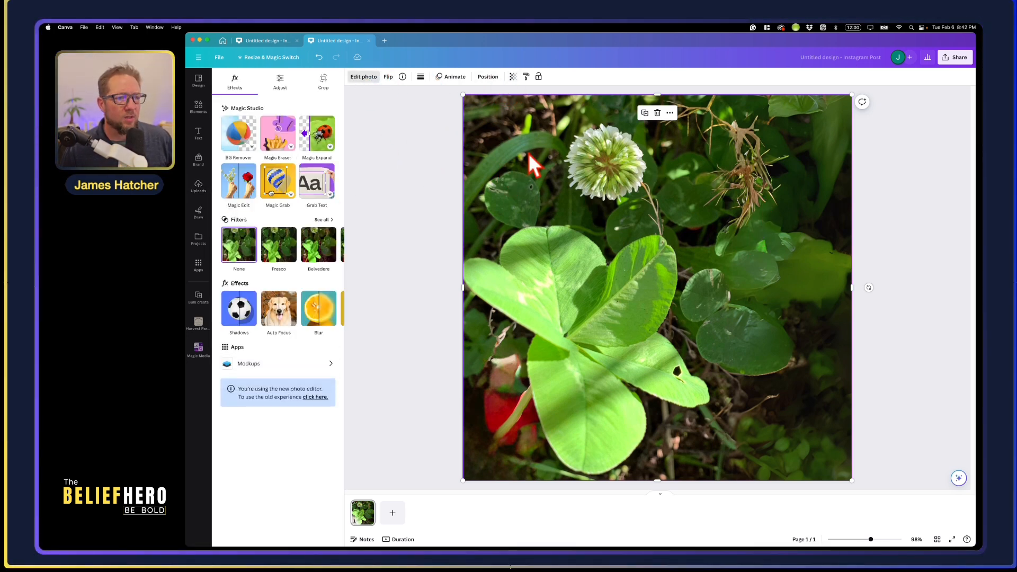
{"action": "mouse_move", "coordinate": [618, 336]}
{"action": "left_mouse_down"}
{"action": "mouse_move", "coordinate": [645, 295]}
{"action": "mouse_move", "coordinate": [612, 319]}
{"action": "left_mouse_up"}
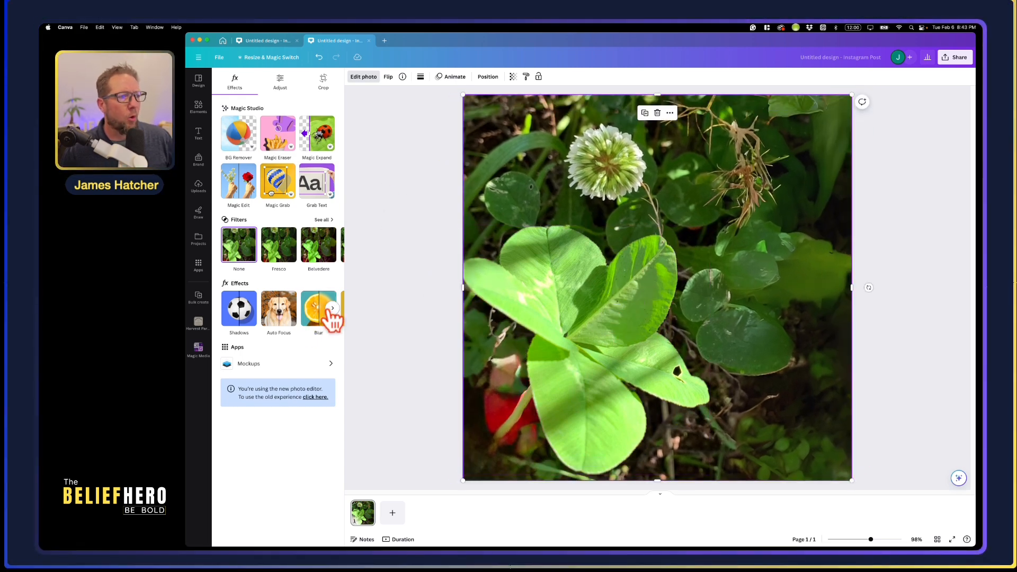
{"action": "left_click", "coordinate": [322, 316]}
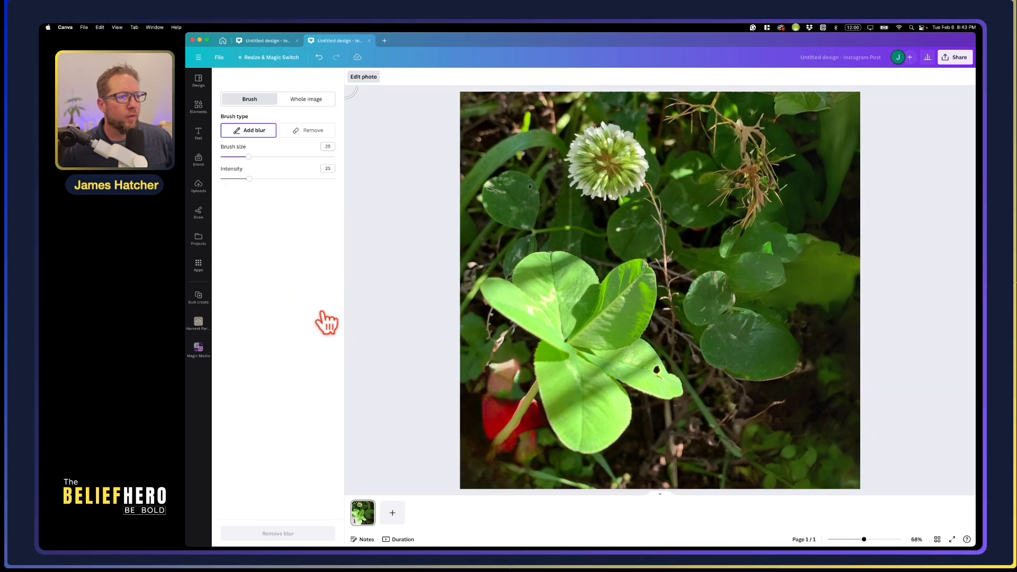
{"action": "left_click", "coordinate": [309, 103]}
{"action": "left_click_drag", "start_coordinate": [221, 131], "coordinate": [241, 132]}
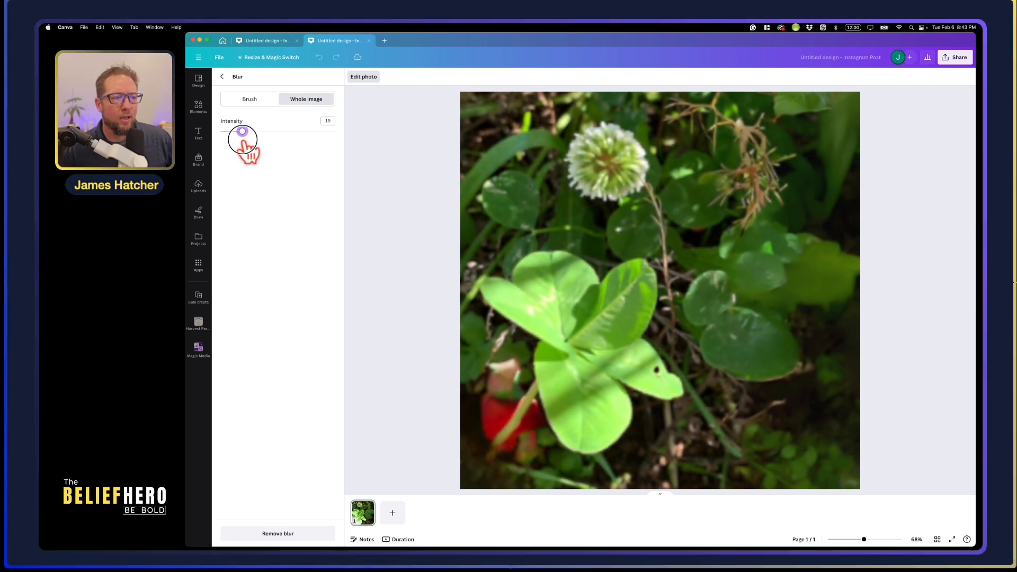
{"action": "left_click", "coordinate": [223, 77]}
Nudge the cut-out clover slightly to the right over the blurred photo and deselect it
{"action": "mouse_move", "coordinate": [606, 363]}
{"action": "left_mouse_down"}
{"action": "mouse_move", "coordinate": [750, 315]}
{"action": "mouse_move", "coordinate": [607, 357]}
{"action": "mouse_move", "coordinate": [609, 345]}
{"action": "mouse_move", "coordinate": [606, 366]}
{"action": "left_mouse_up"}
{"action": "left_click_drag", "start_coordinate": [642, 266], "coordinate": [648, 265]}
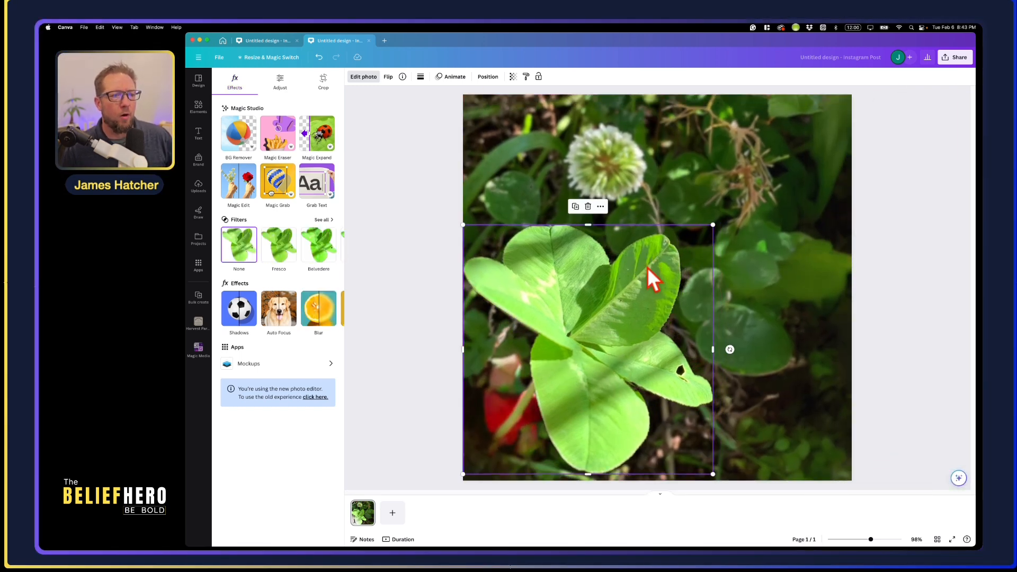
{"action": "left_click", "coordinate": [874, 350]}
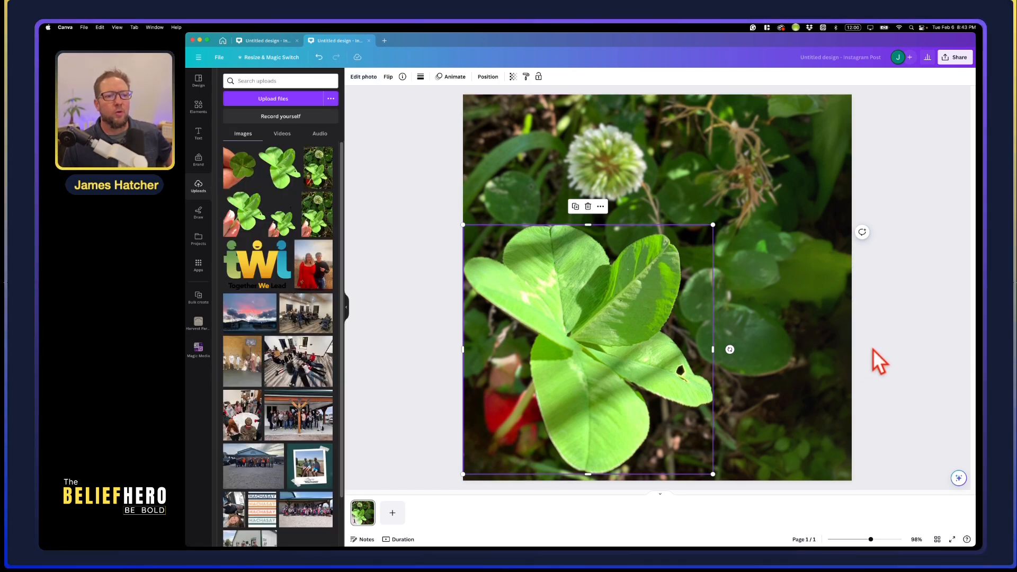
{"action": "left_click", "coordinate": [873, 349]}
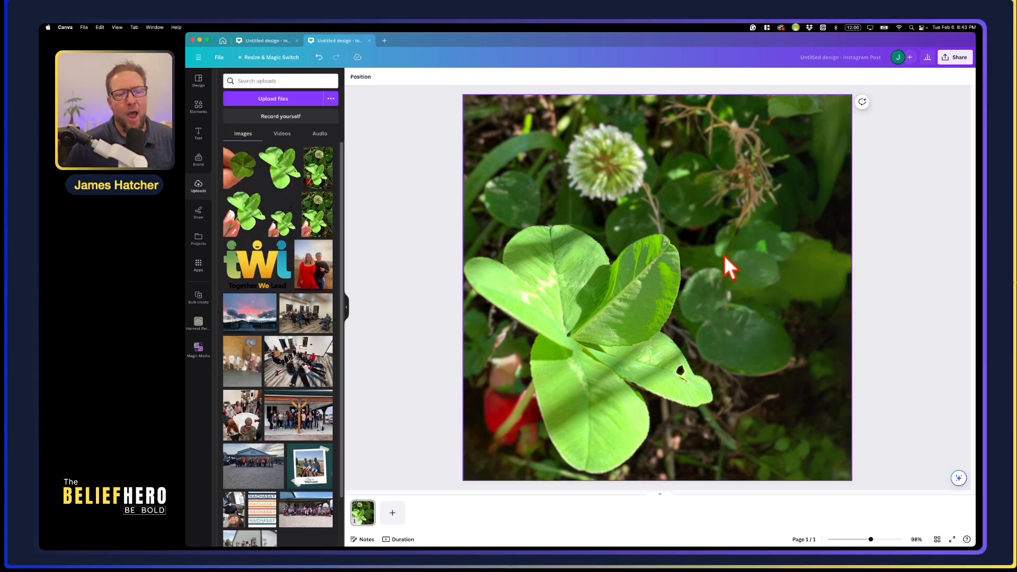
Copy the quote, its green box and the social handle from the Belief Hero design and paste them onto the clover post
{"action": "left_click", "coordinate": [754, 215]}
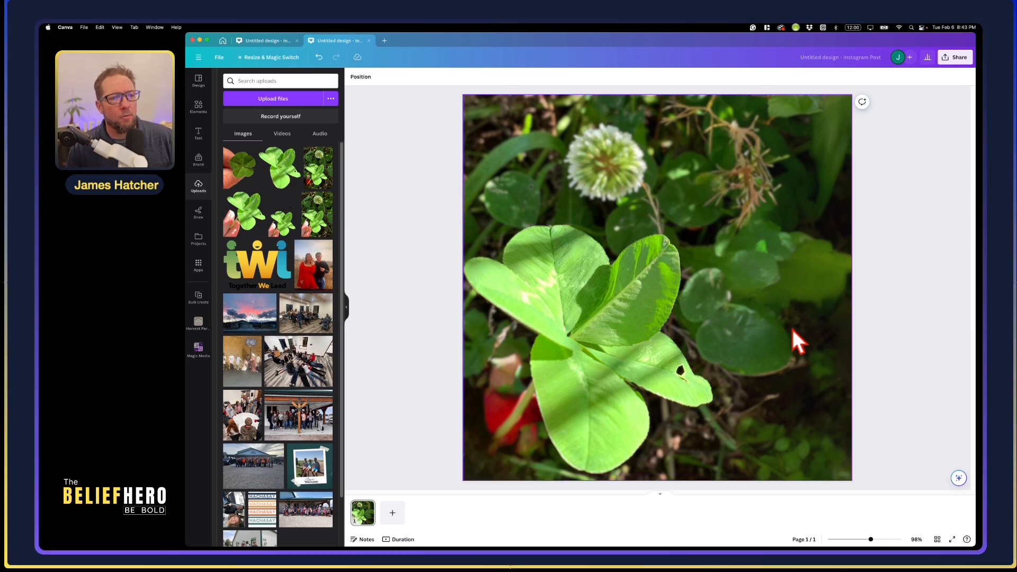
{"action": "left_click", "coordinate": [895, 374]}
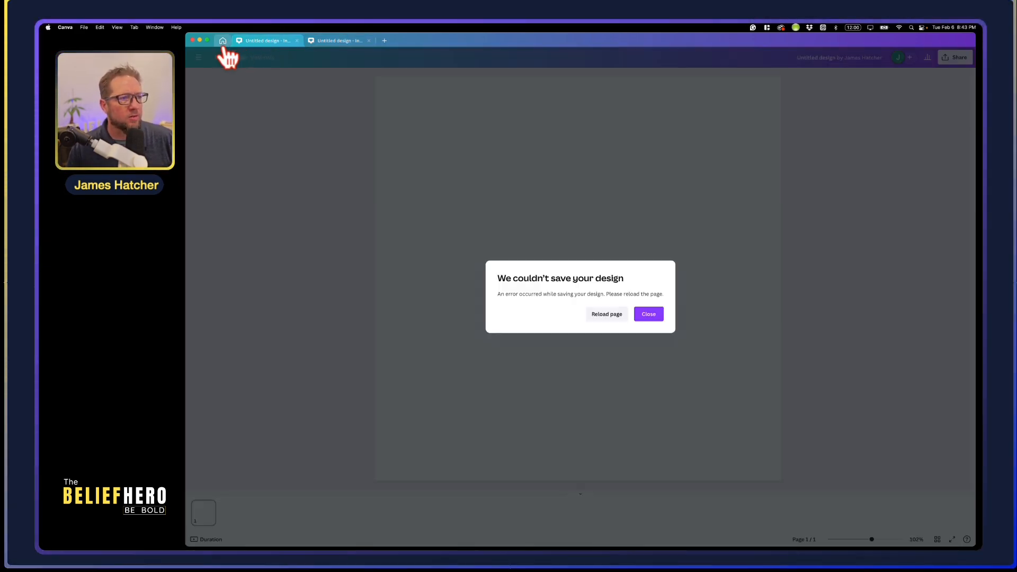
{"action": "left_click", "coordinate": [222, 41]}
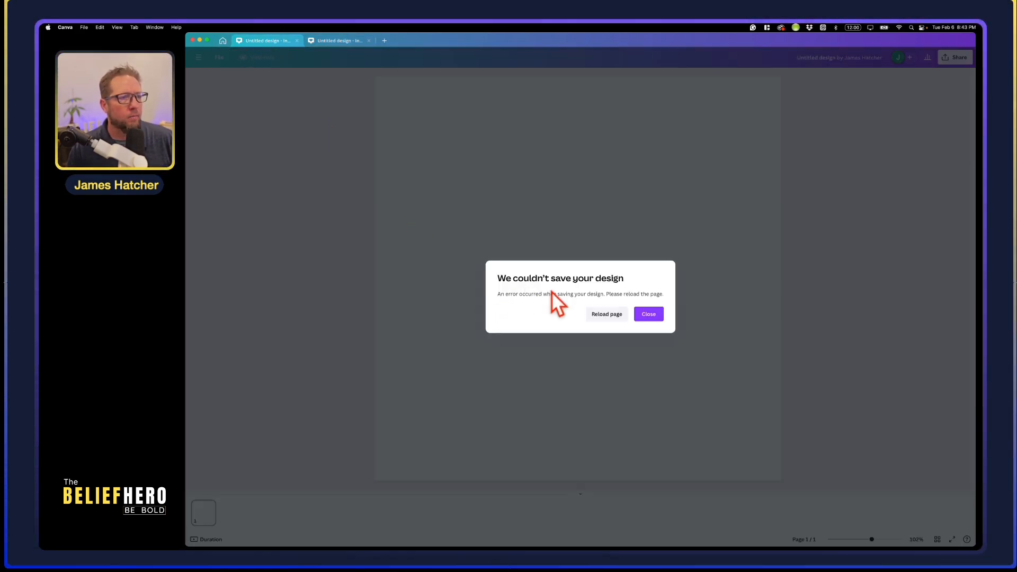
{"action": "left_click", "coordinate": [688, 377]}
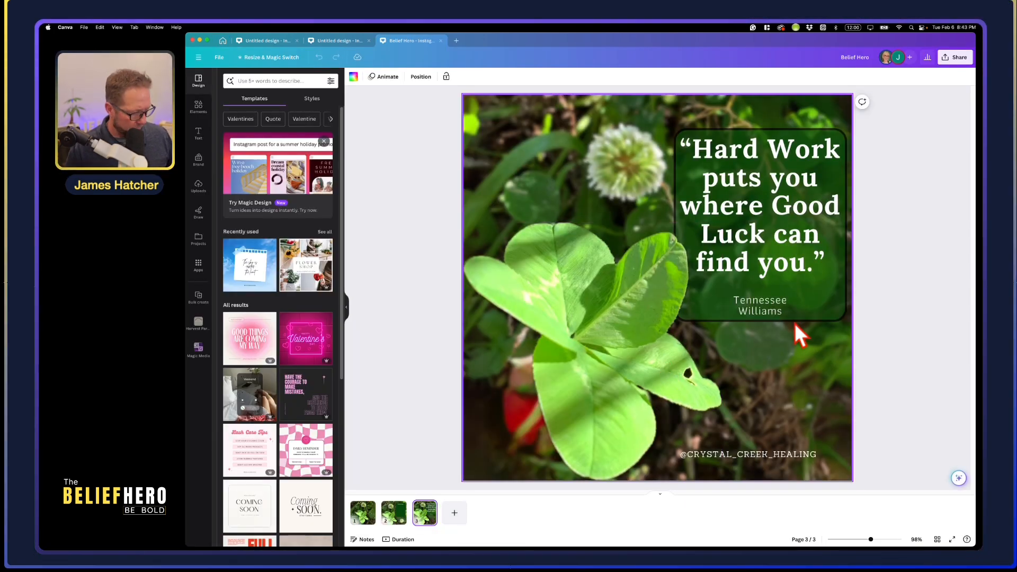
{"action": "right_click", "coordinate": [743, 238]}
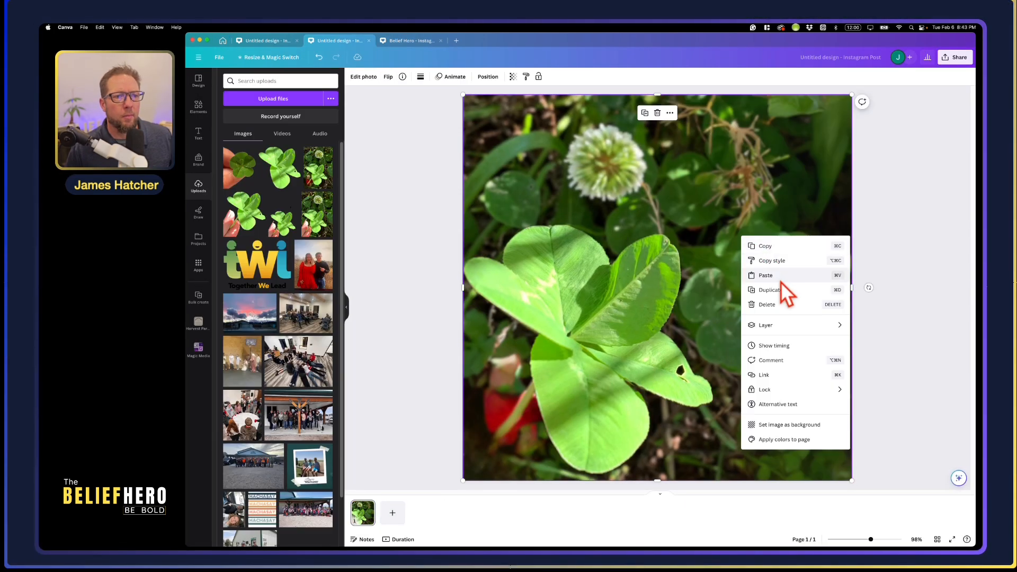
{"action": "left_click", "coordinate": [781, 281]}
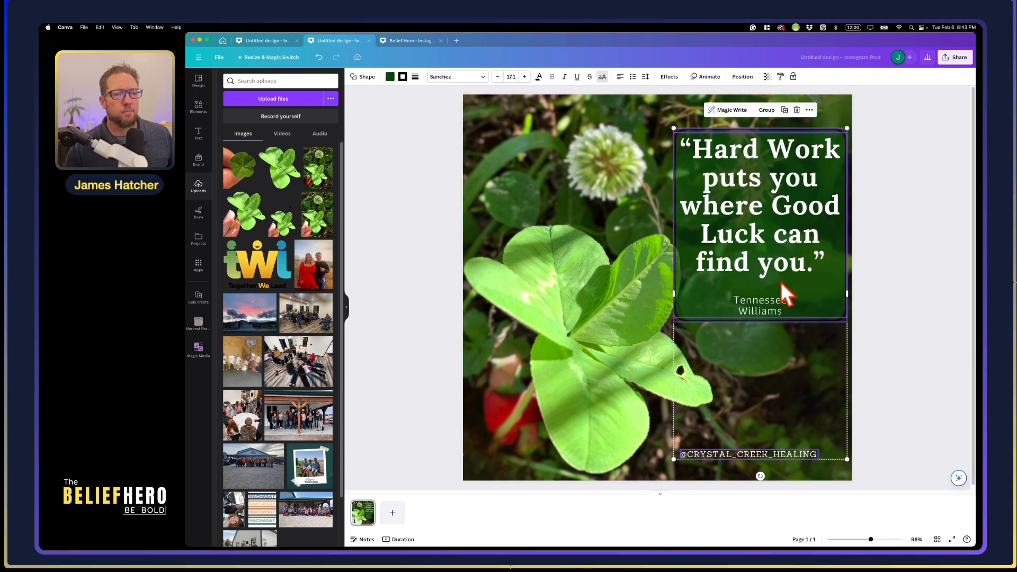
Move the pasted quote, box and handle together upward and slightly to the left, and deselect them
{"action": "left_click", "coordinate": [818, 295]}
{"action": "left_click_drag", "start_coordinate": [818, 297], "coordinate": [815, 273]}
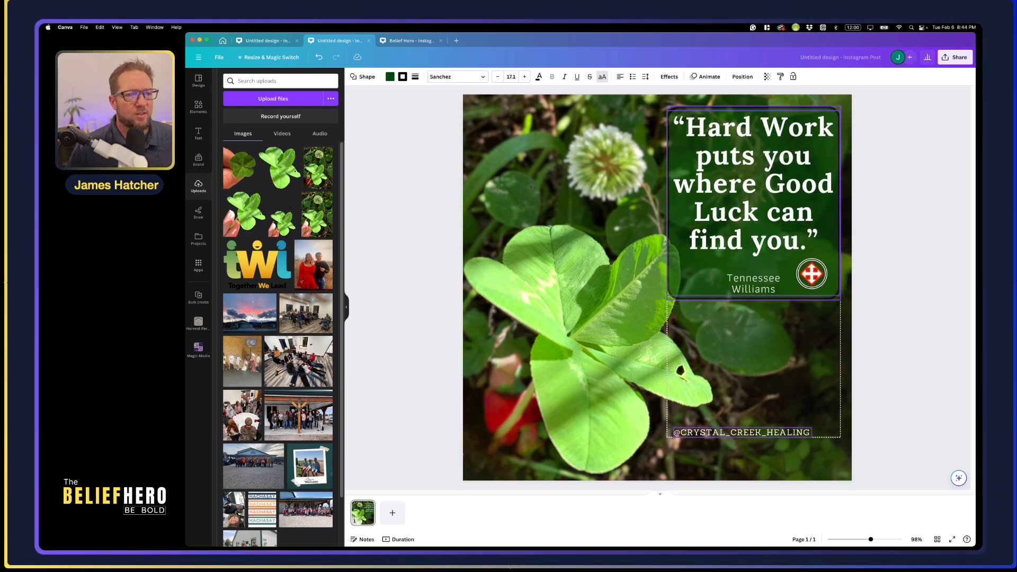
{"action": "left_click", "coordinate": [924, 371]}
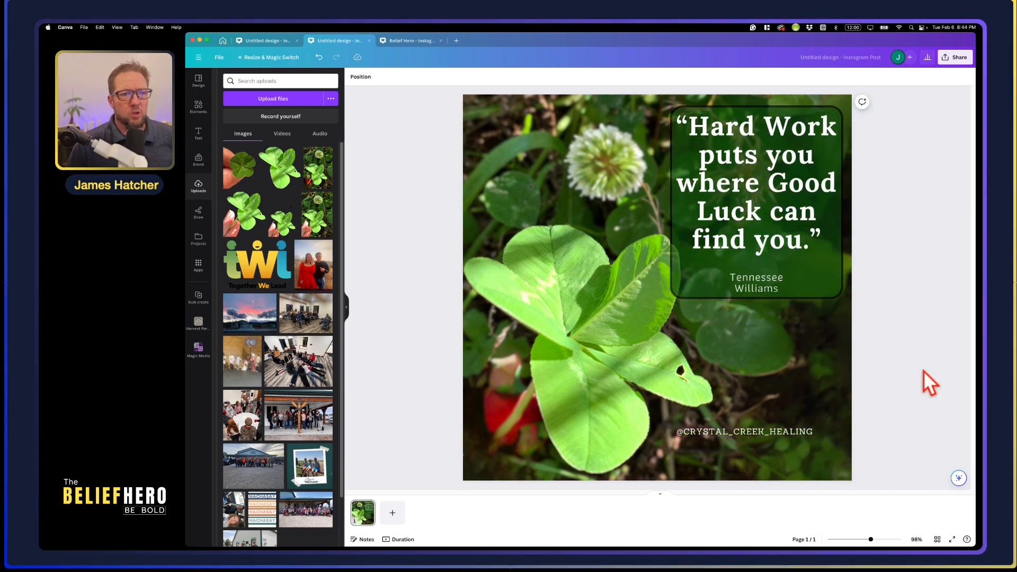
Reorder the layers so the cut-out clover sits above the green box but below the quote text
{"action": "left_click", "coordinate": [603, 329]}
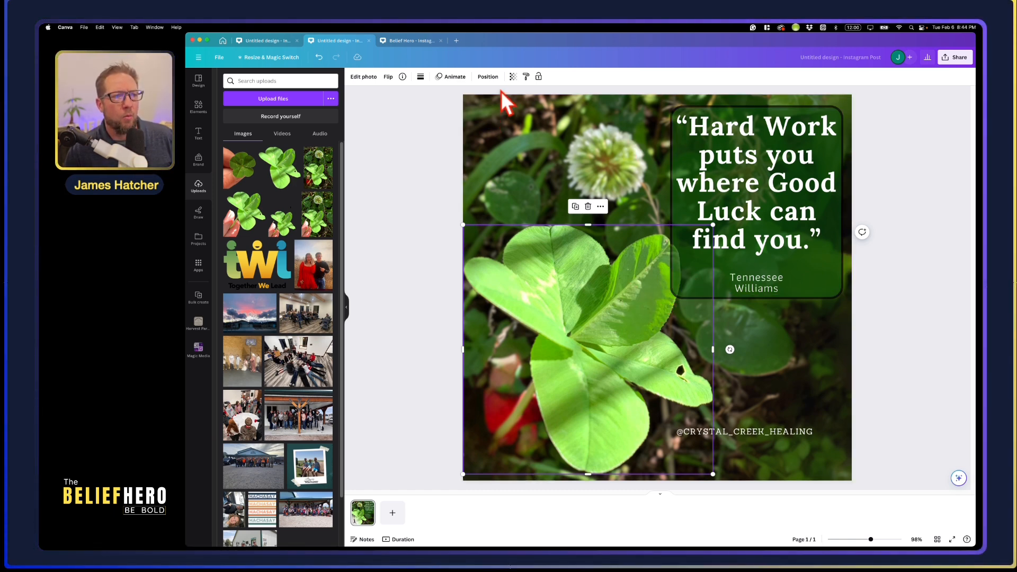
{"action": "left_click", "coordinate": [488, 77]}
{"action": "left_click", "coordinate": [311, 84]}
{"action": "left_click_drag", "start_coordinate": [311, 201], "coordinate": [309, 169]}
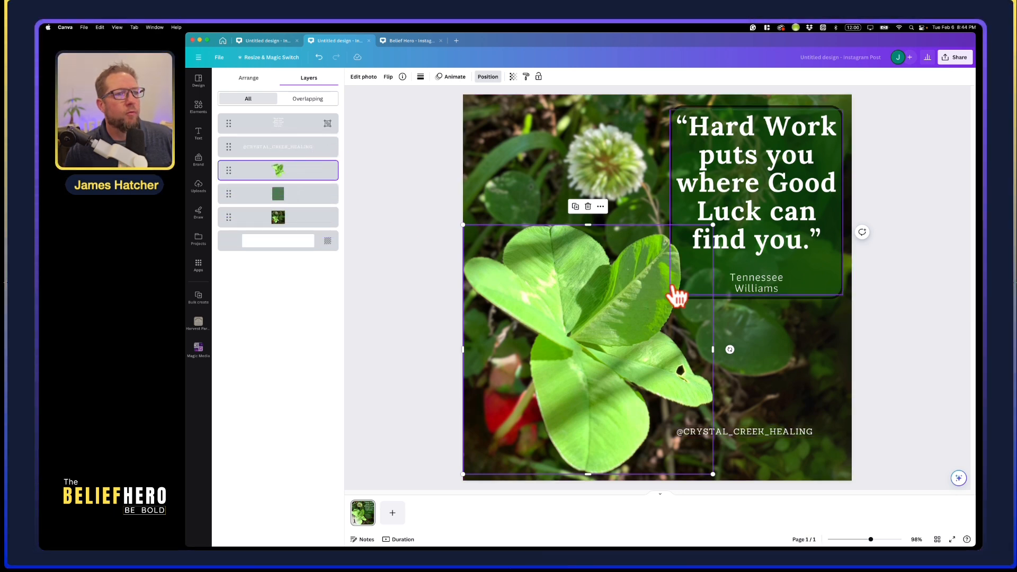
Lower the quote slightly together with its green box and deselect them
{"action": "left_click", "coordinate": [905, 407]}
{"action": "left_click", "coordinate": [789, 277]}
{"action": "left_click_drag", "start_coordinate": [790, 277], "coordinate": [797, 304]}
{"action": "left_click", "coordinate": [914, 334]}
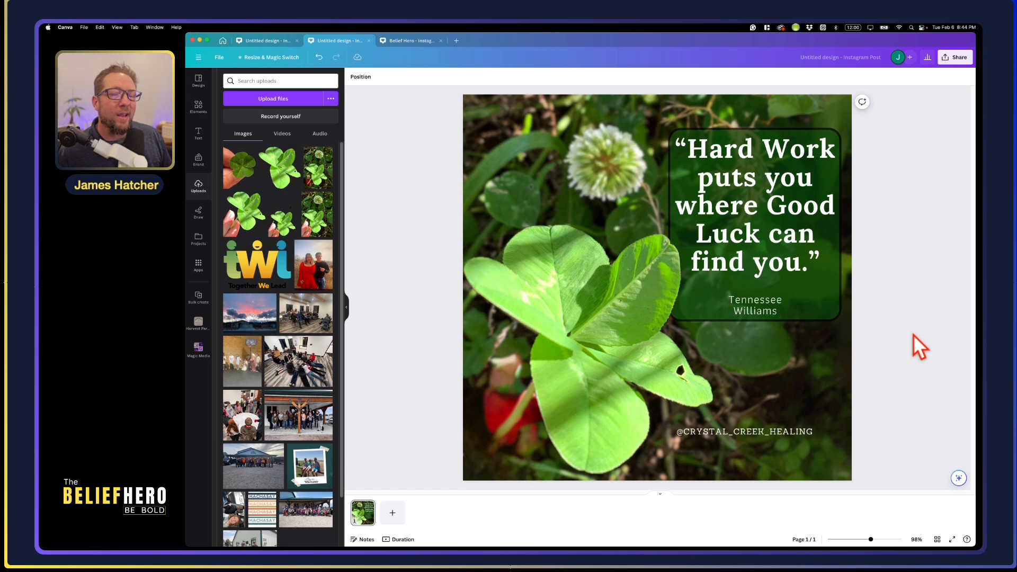
Delete the green box behind the quote, moving the text aside to reach it and back beside the clover
{"action": "left_click", "coordinate": [756, 247]}
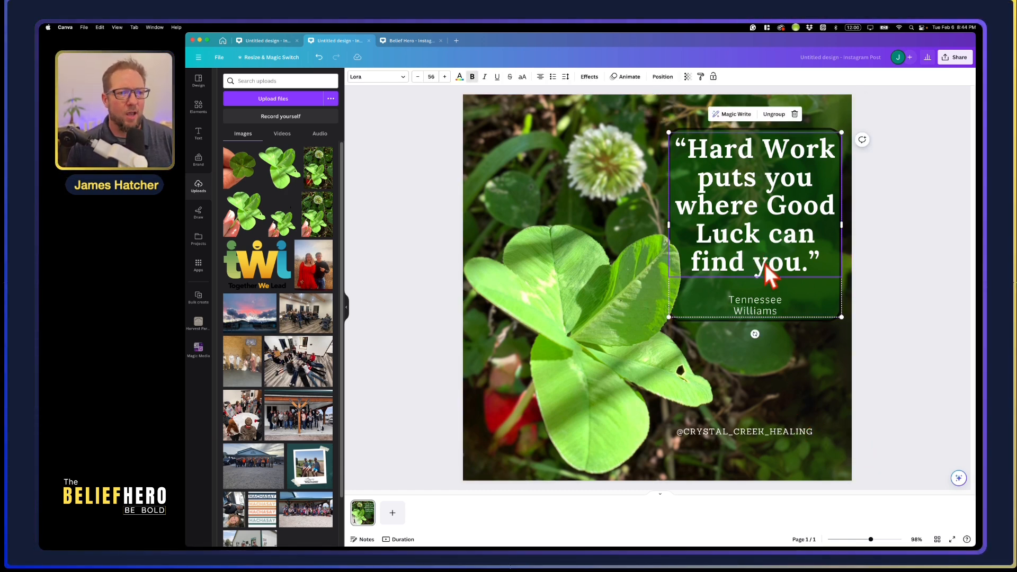
{"action": "left_click_drag", "start_coordinate": [760, 246], "coordinate": [541, 215]}
{"action": "left_click", "coordinate": [772, 248]}
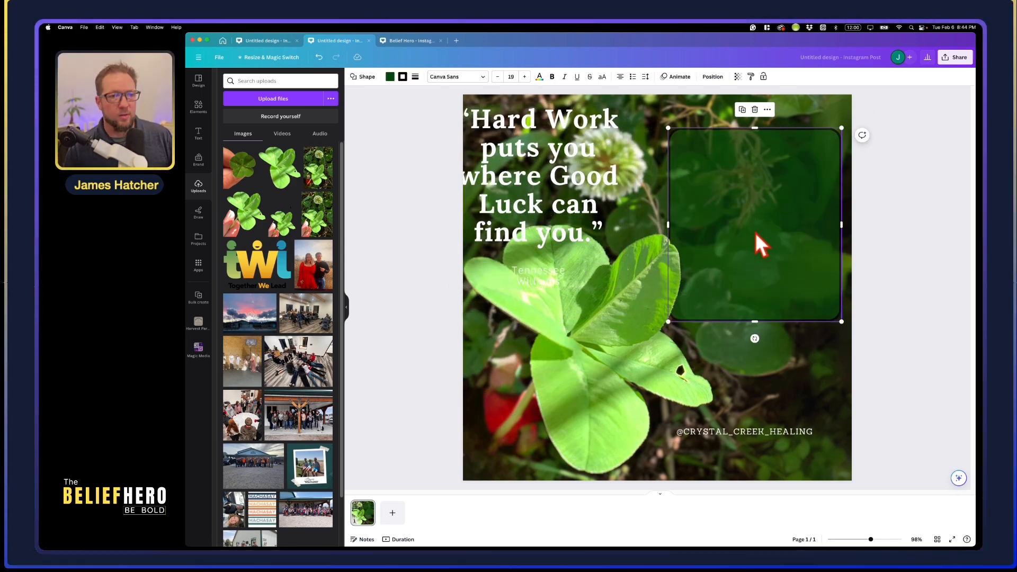
{"action": "key", "text": "Delete"}
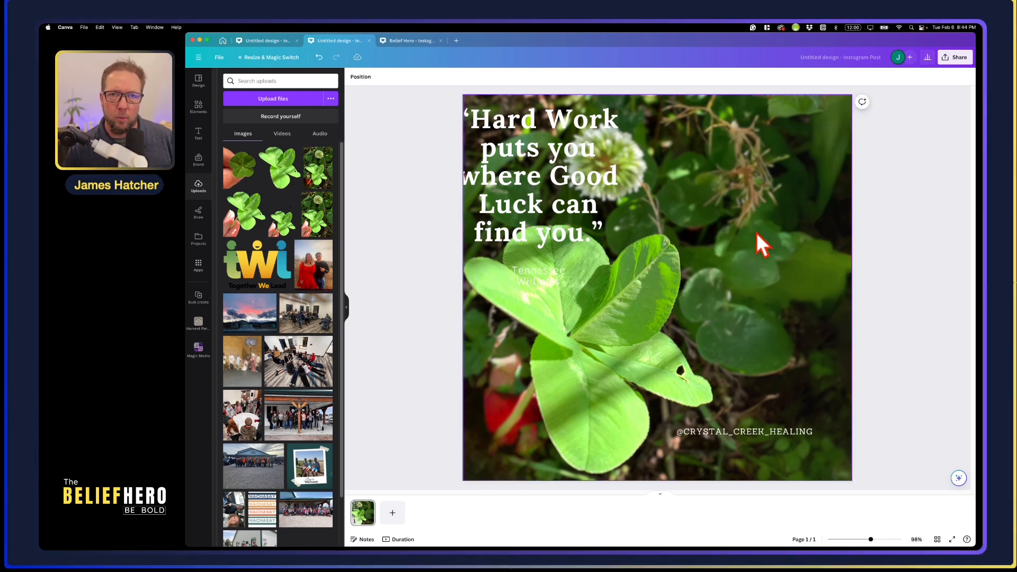
{"action": "left_click", "coordinate": [198, 106]}
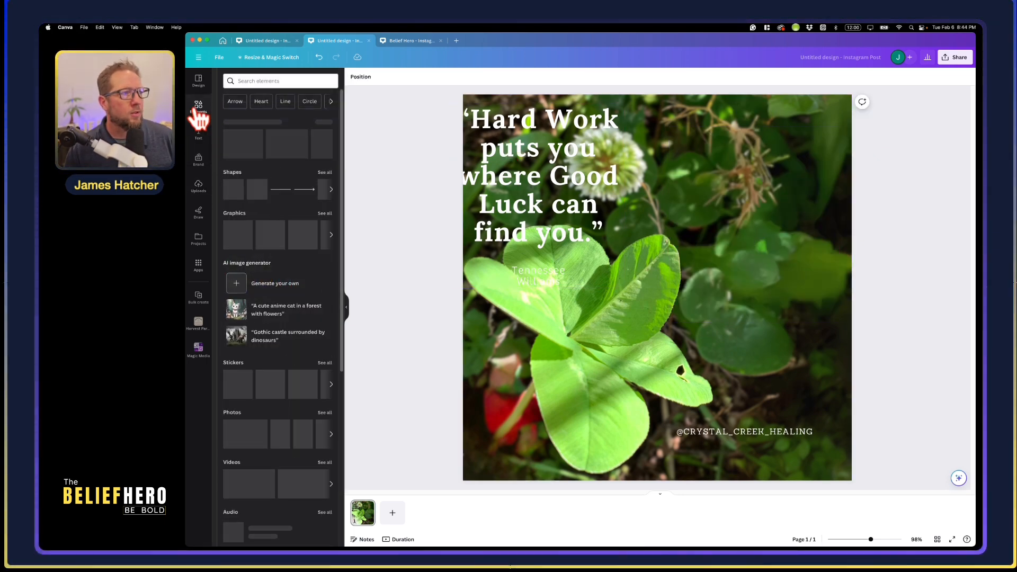
{"action": "left_click_drag", "start_coordinate": [544, 156], "coordinate": [761, 174]}
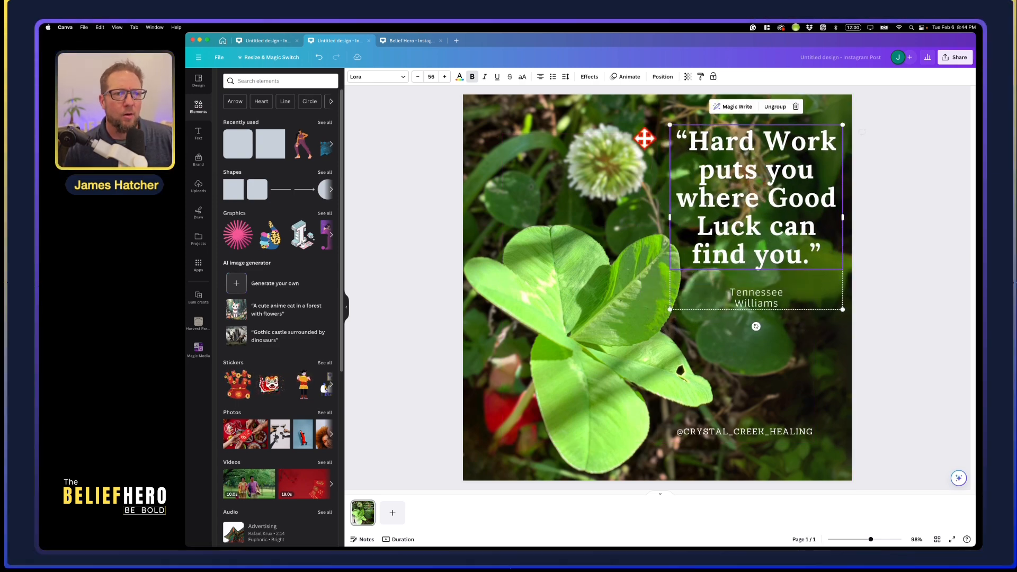
Try a much stronger whole-image blur on the background photo and settle on a moderate intensity
{"action": "left_click", "coordinate": [490, 129]}
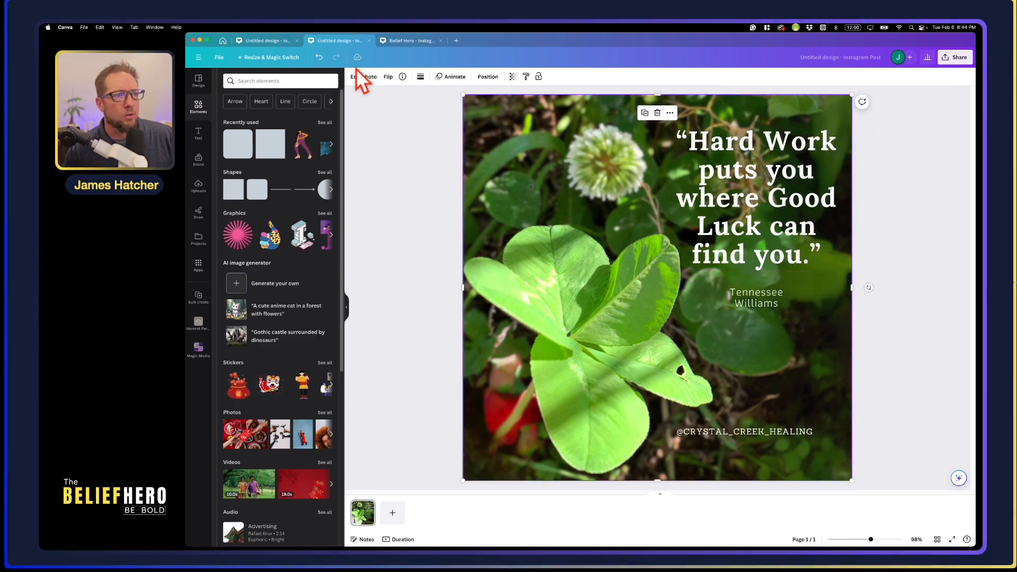
{"action": "left_click", "coordinate": [365, 79]}
{"action": "left_click", "coordinate": [320, 320]}
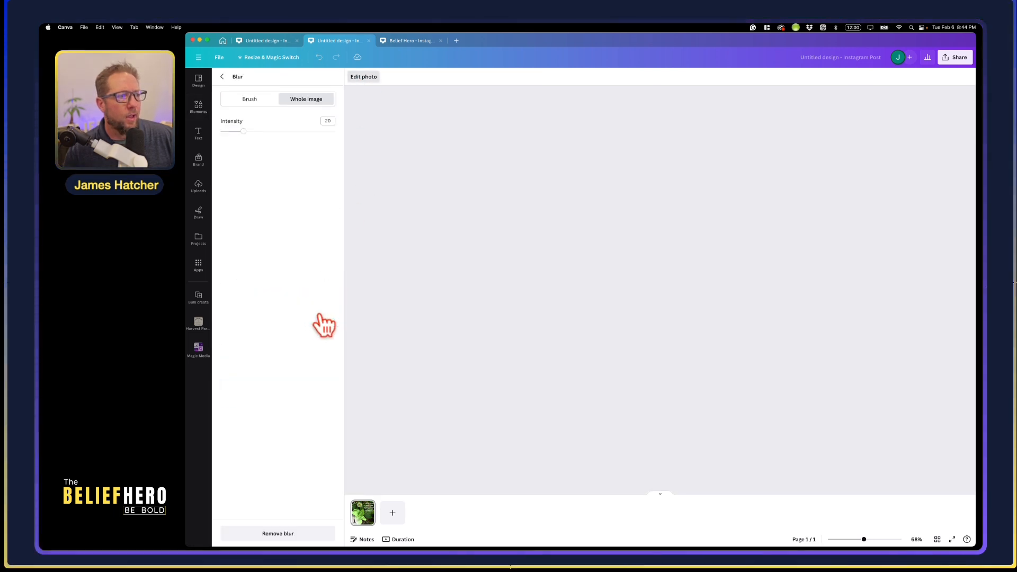
{"action": "left_click_drag", "start_coordinate": [244, 131], "coordinate": [288, 131]}
{"action": "left_click", "coordinate": [223, 77]}
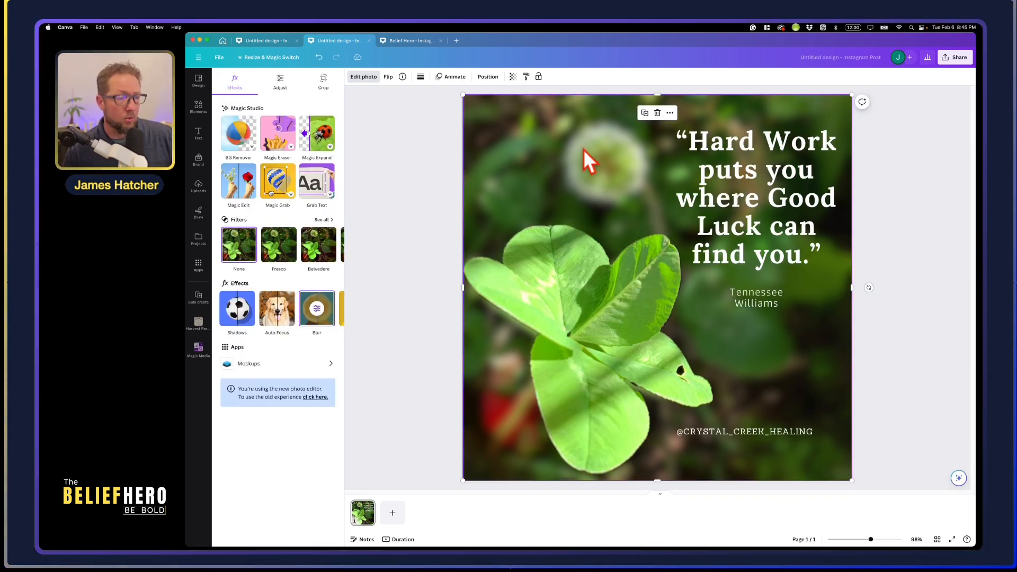
{"action": "left_click", "coordinate": [316, 313]}
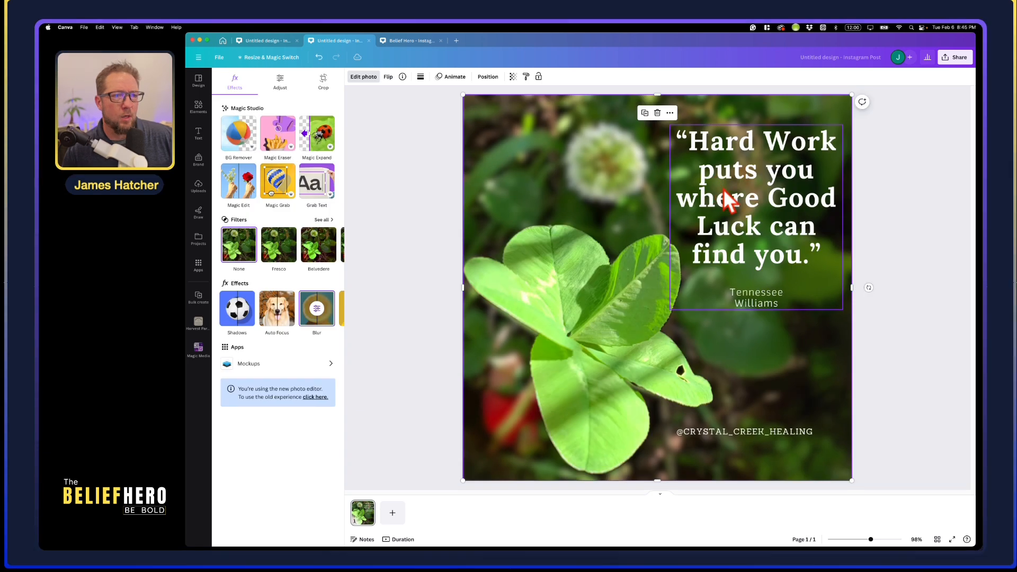
Nudge the quote up and place a rounded square behind it, stretched to about 480 by 526 to cover the text
{"action": "mouse_move", "coordinate": [723, 189]}
{"action": "left_mouse_down"}
{"action": "mouse_move", "coordinate": [738, 198]}
{"action": "mouse_move", "coordinate": [726, 182]}
{"action": "left_mouse_up"}
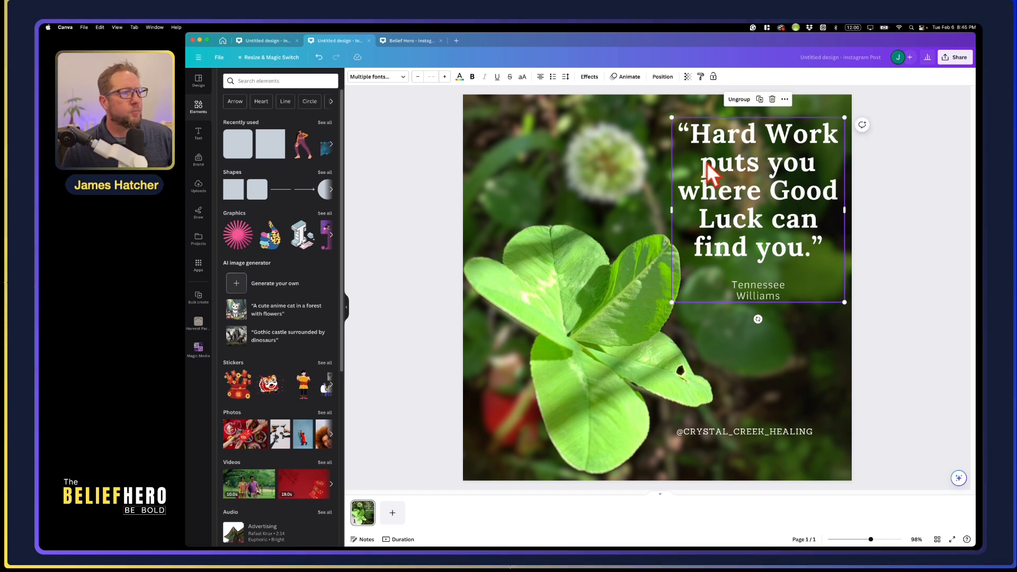
{"action": "left_click", "coordinate": [258, 196]}
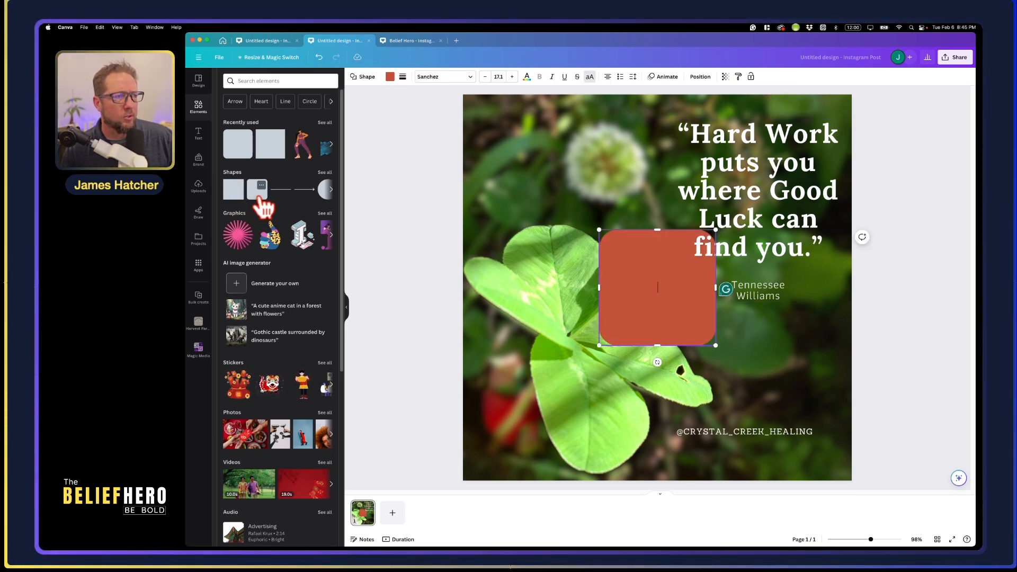
{"action": "left_click_drag", "start_coordinate": [680, 330], "coordinate": [752, 215]}
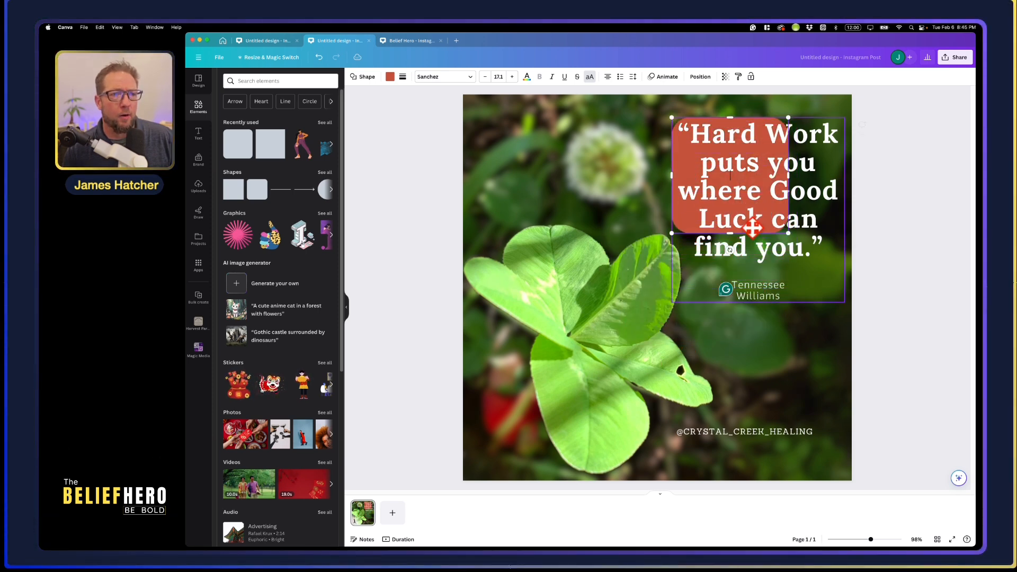
{"action": "left_click_drag", "start_coordinate": [789, 176], "coordinate": [845, 176]}
{"action": "left_click_drag", "start_coordinate": [759, 233], "coordinate": [760, 303]}
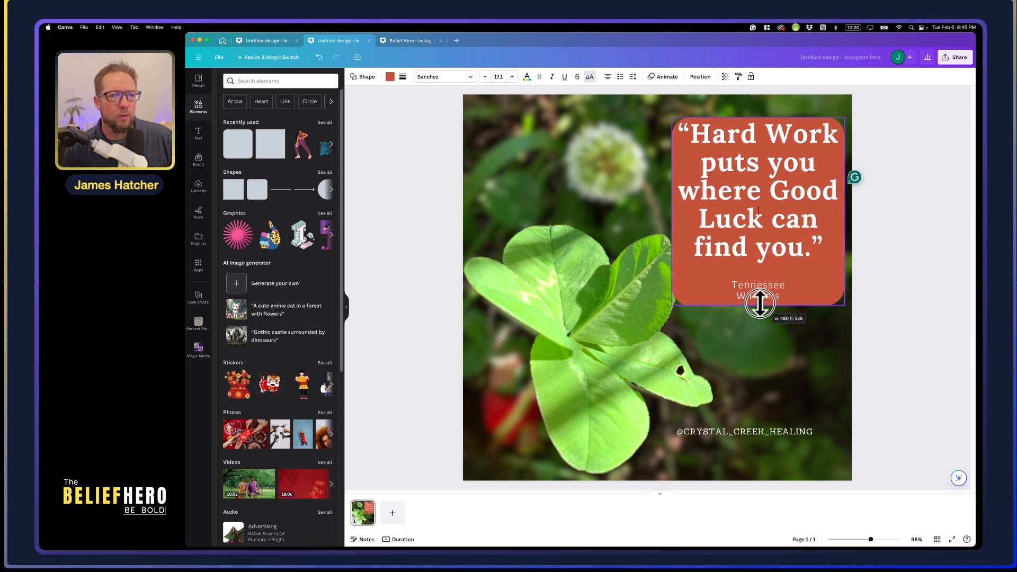
Fill the rounded box behind the quote with the darkest green from the photo colors, trying the medium green first
{"action": "left_click", "coordinate": [763, 392]}
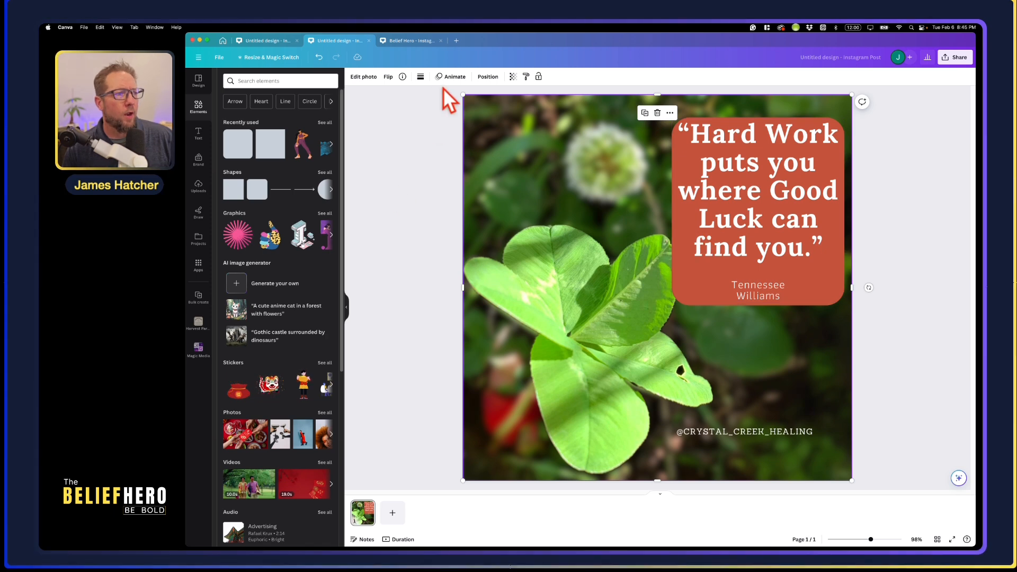
{"action": "left_click", "coordinate": [692, 251]}
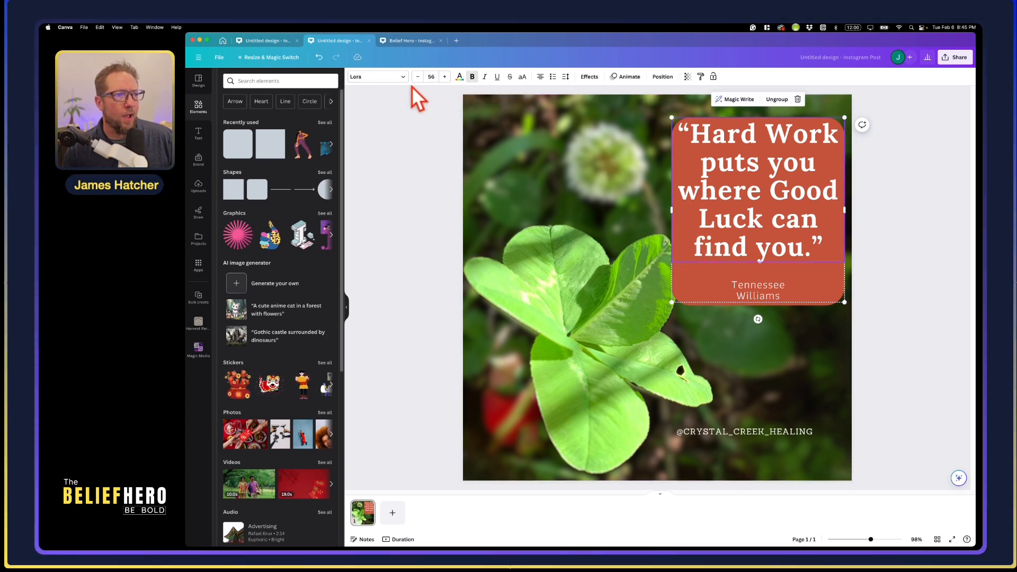
{"action": "left_click", "coordinate": [644, 164]}
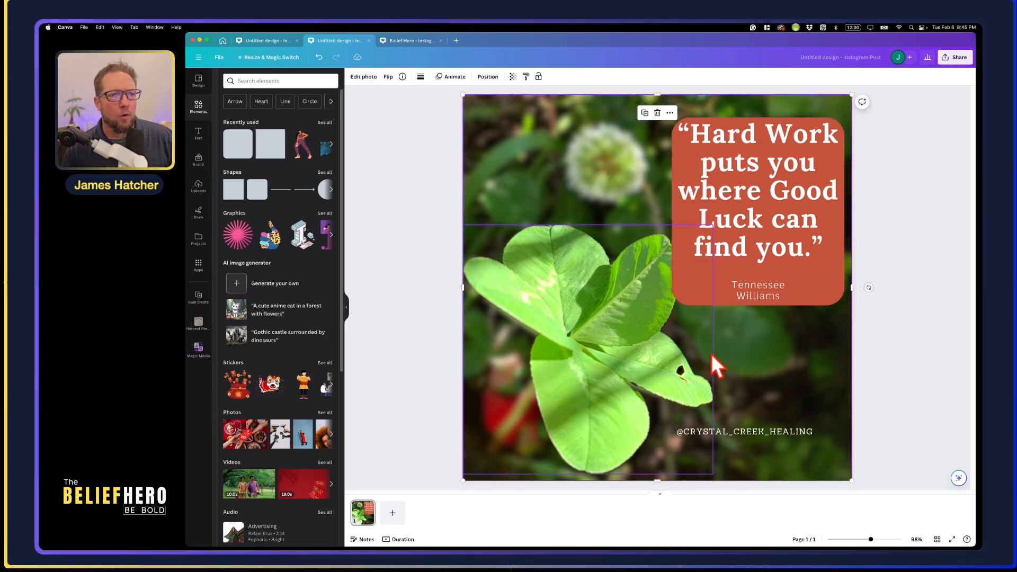
{"action": "left_click", "coordinate": [828, 300]}
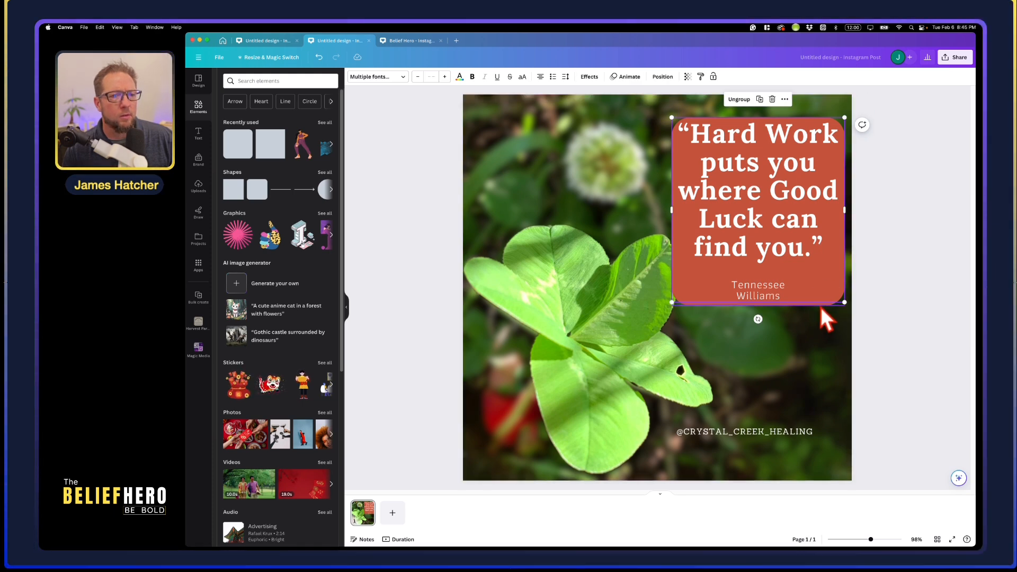
{"action": "left_click", "coordinate": [390, 77]}
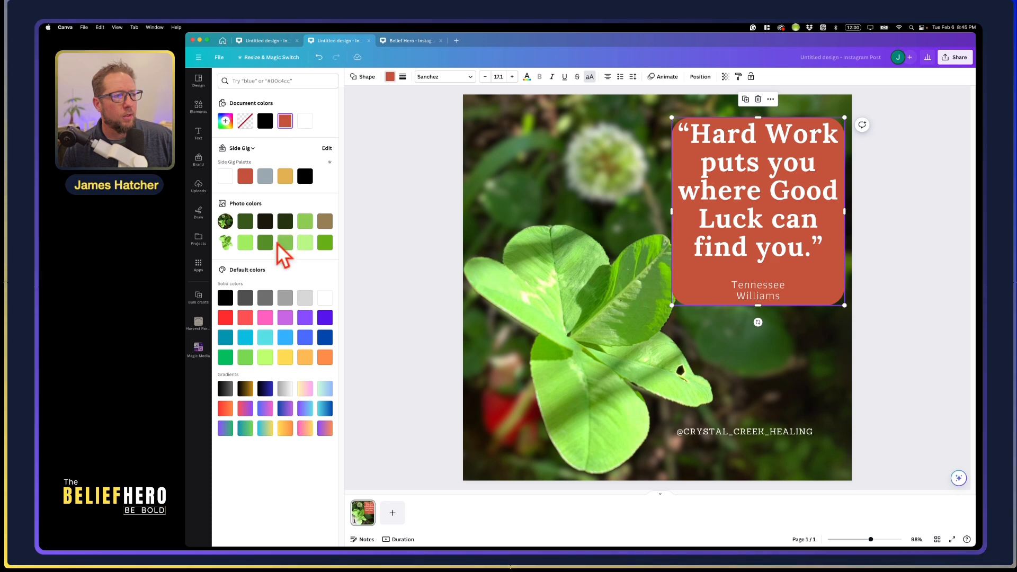
{"action": "left_click", "coordinate": [246, 221]}
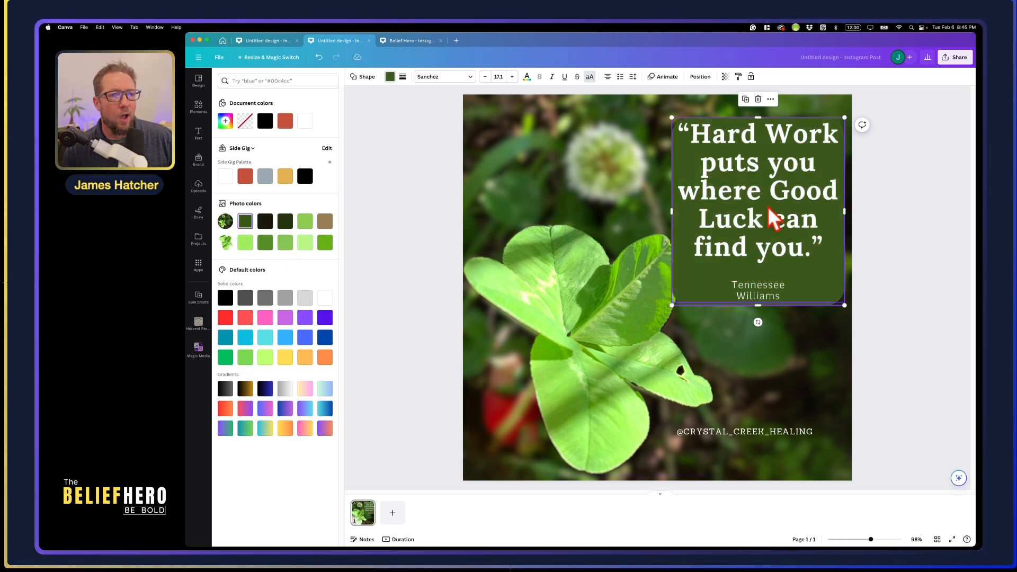
{"action": "left_click", "coordinate": [285, 221]}
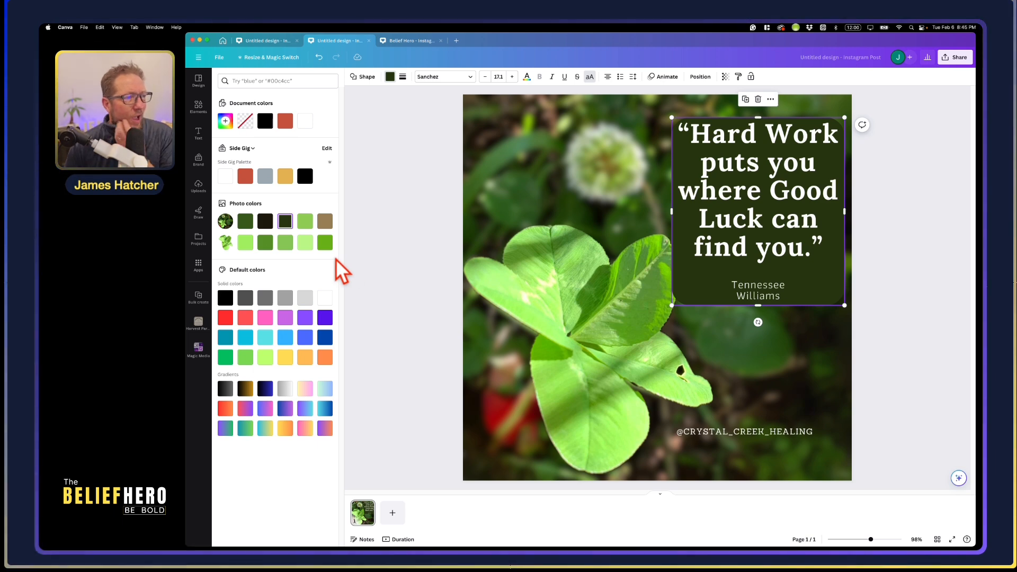
{"action": "left_click", "coordinate": [885, 359]}
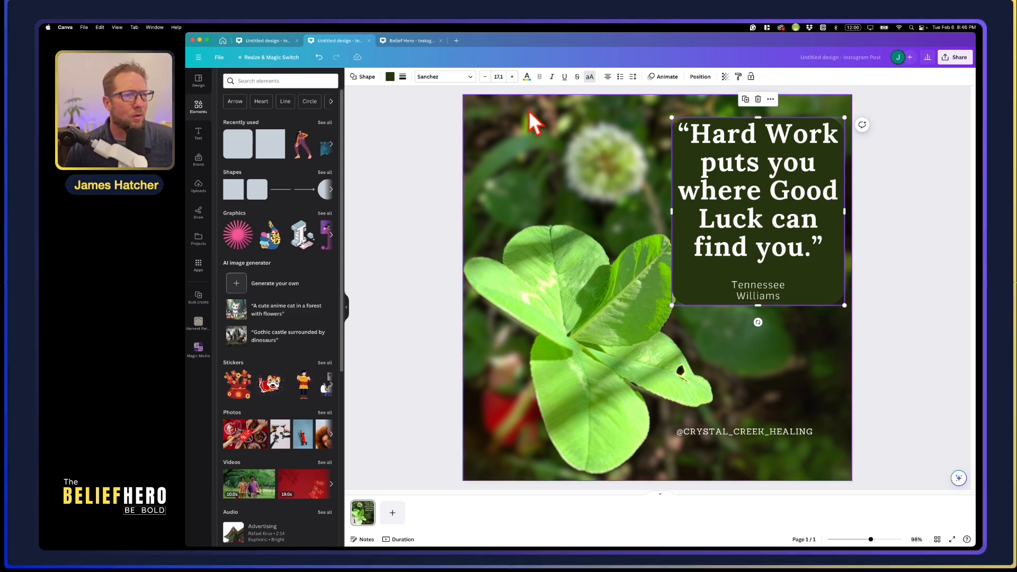
Reduce the opacity of the dark green box so the blurred photo shows through behind the quote
{"action": "left_click", "coordinate": [725, 77]}
{"action": "left_click_drag", "start_coordinate": [723, 106], "coordinate": [689, 106]}
{"action": "left_click", "coordinate": [899, 256]}
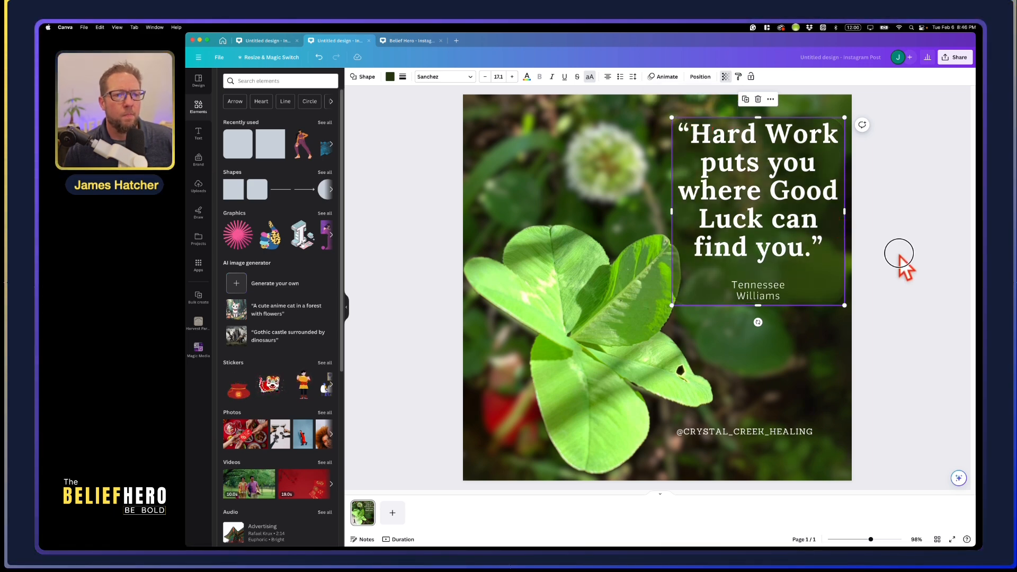
Compare black and dark green fills on the translucent quote box and apply the near-black photo color
{"action": "left_click", "coordinate": [815, 285]}
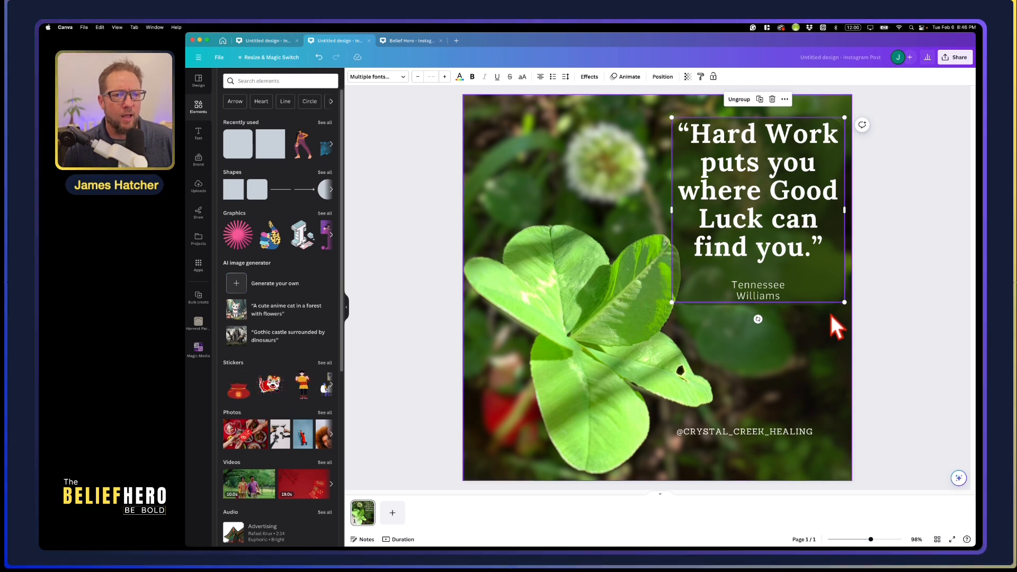
{"action": "left_click", "coordinate": [837, 327]}
{"action": "left_click", "coordinate": [805, 294]}
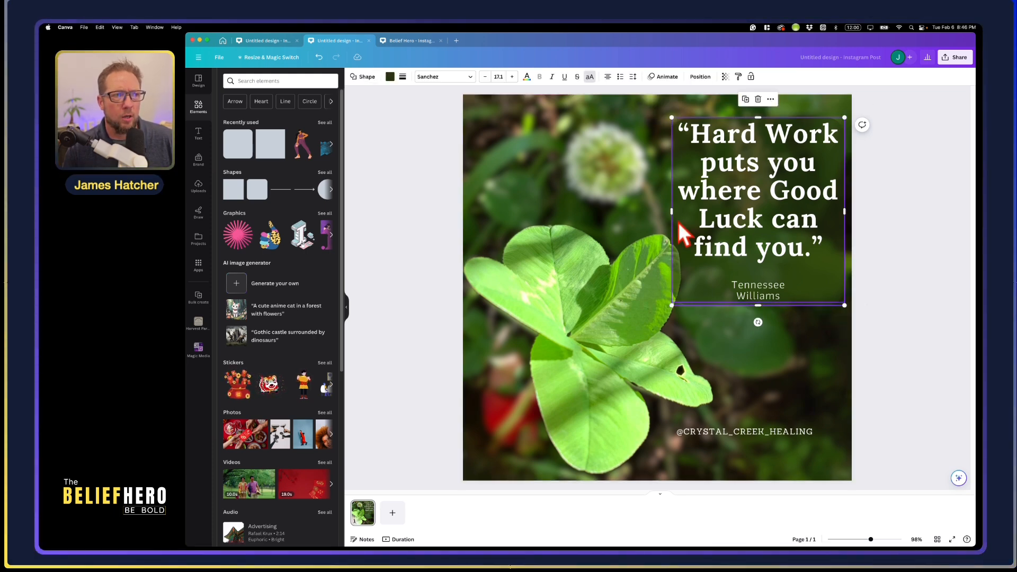
{"action": "left_click", "coordinate": [390, 77]}
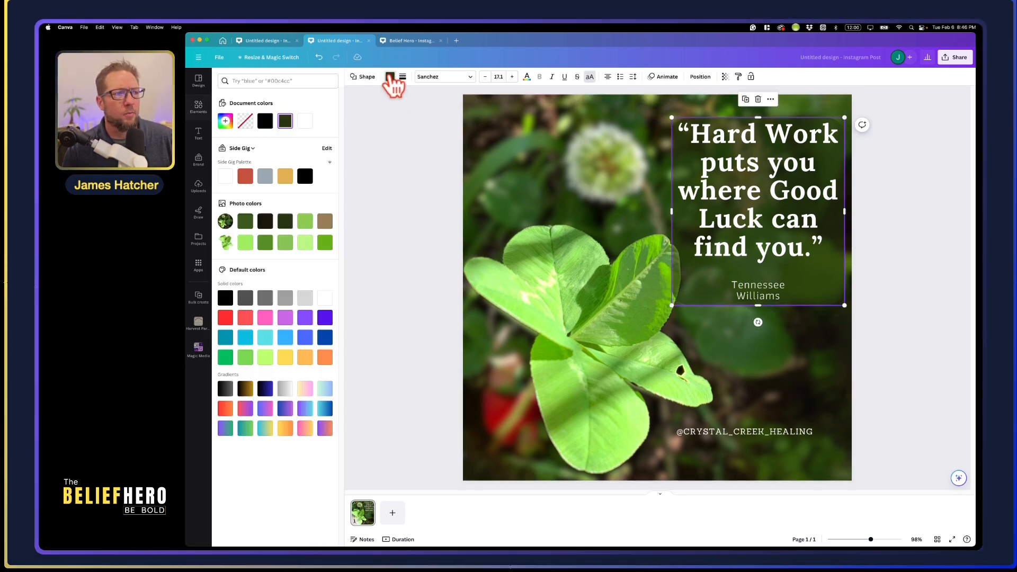
{"action": "left_click", "coordinate": [306, 176]}
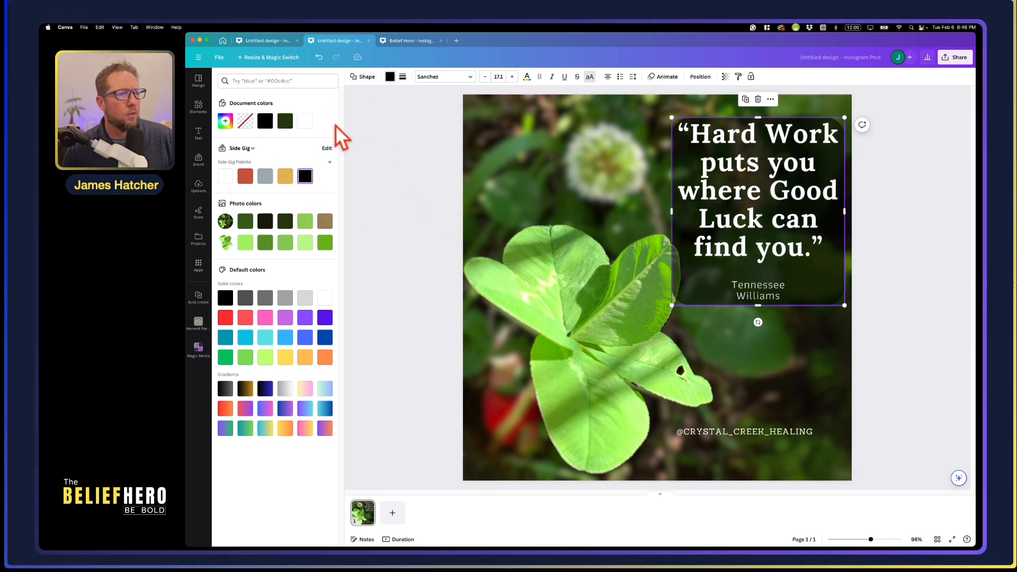
{"action": "left_click", "coordinate": [285, 123]}
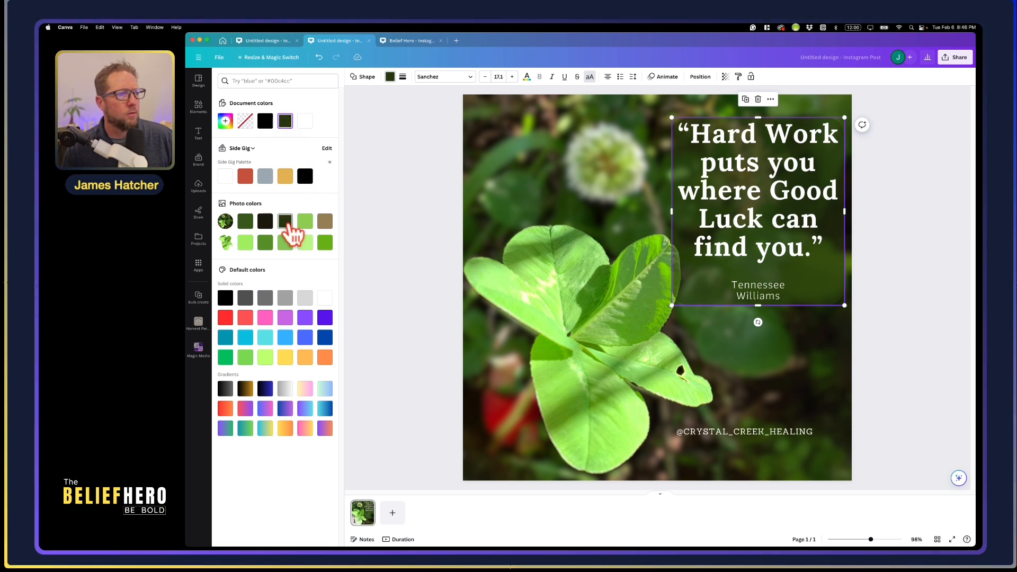
{"action": "left_click", "coordinate": [227, 299]}
{"action": "left_click", "coordinate": [265, 222]}
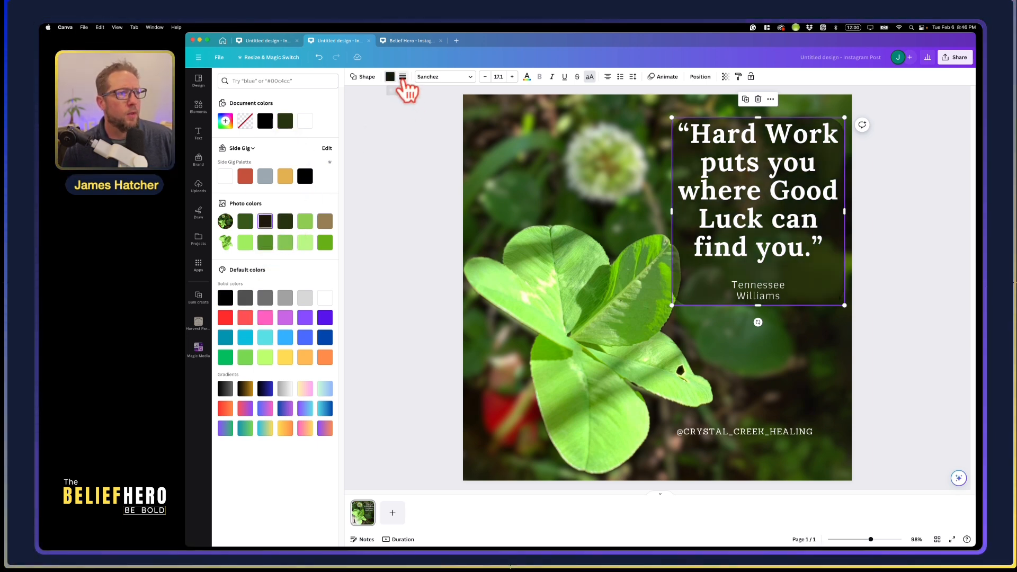